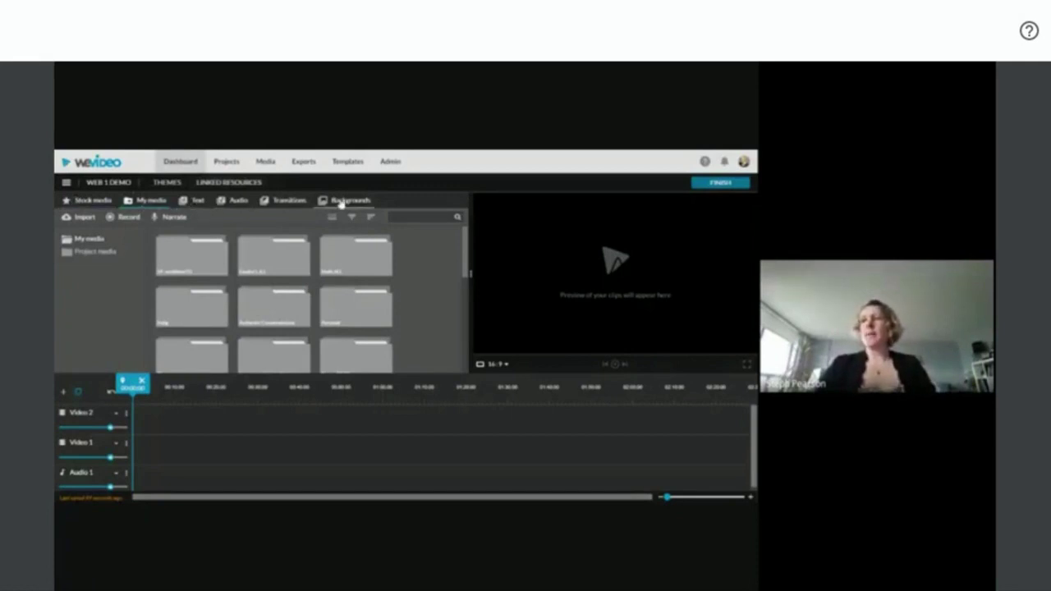
Look through the stock media, personal media, text, audio and background libraries.
{"action": "left_click", "coordinate": [104, 202]}
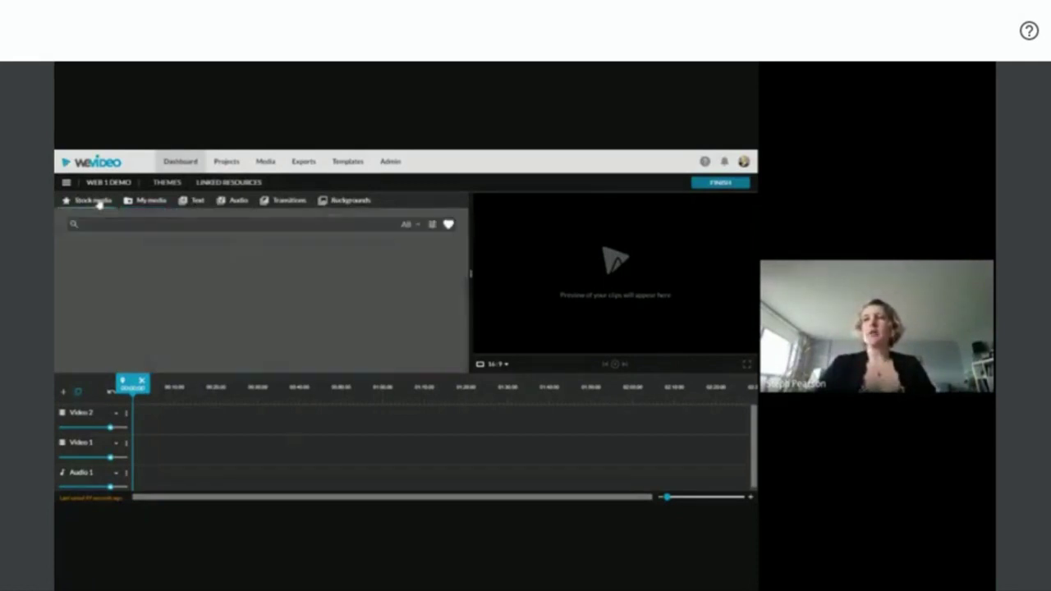
{"action": "left_click", "coordinate": [141, 201]}
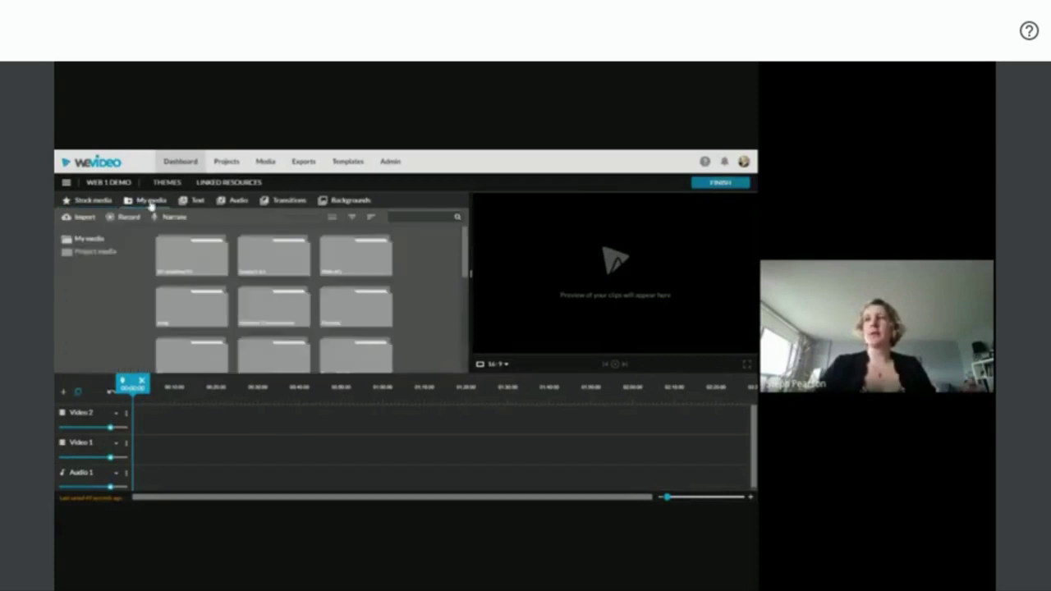
{"action": "left_click", "coordinate": [197, 203]}
{"action": "left_click", "coordinate": [235, 202]}
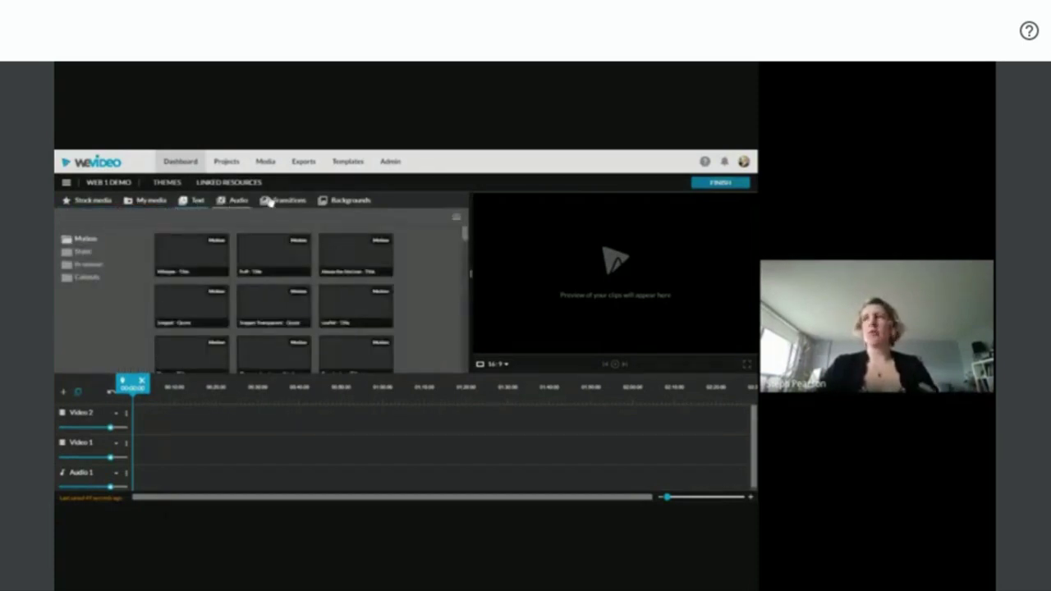
{"action": "left_click", "coordinate": [343, 201]}
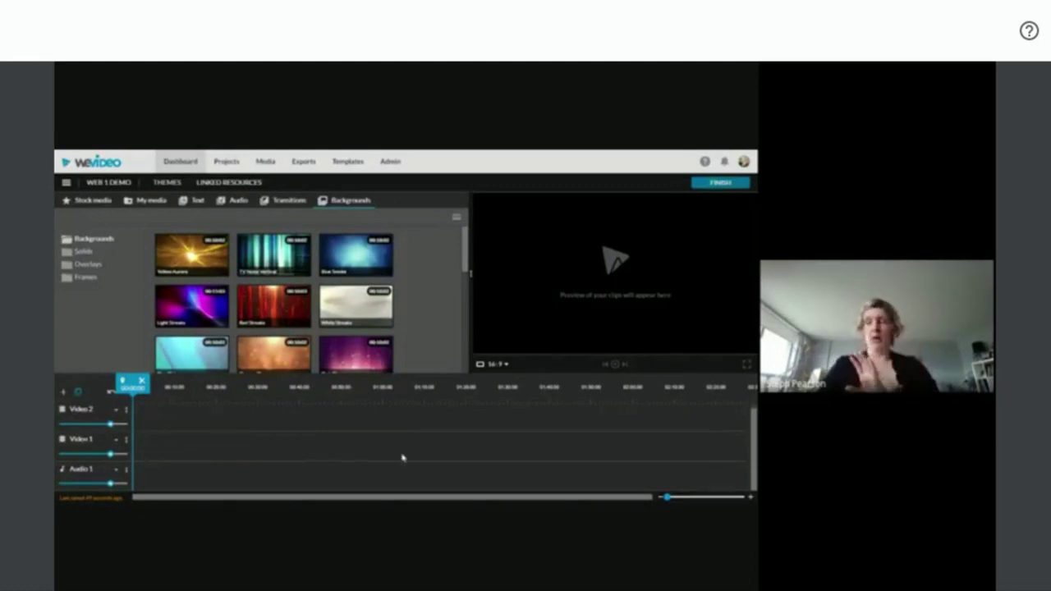
Search the stock media for Sea and place the open-sea clip on Video 1 at about 5 seconds.
{"action": "left_click", "coordinate": [93, 201]}
{"action": "left_click_drag", "start_coordinate": [185, 319], "coordinate": [190, 446]}
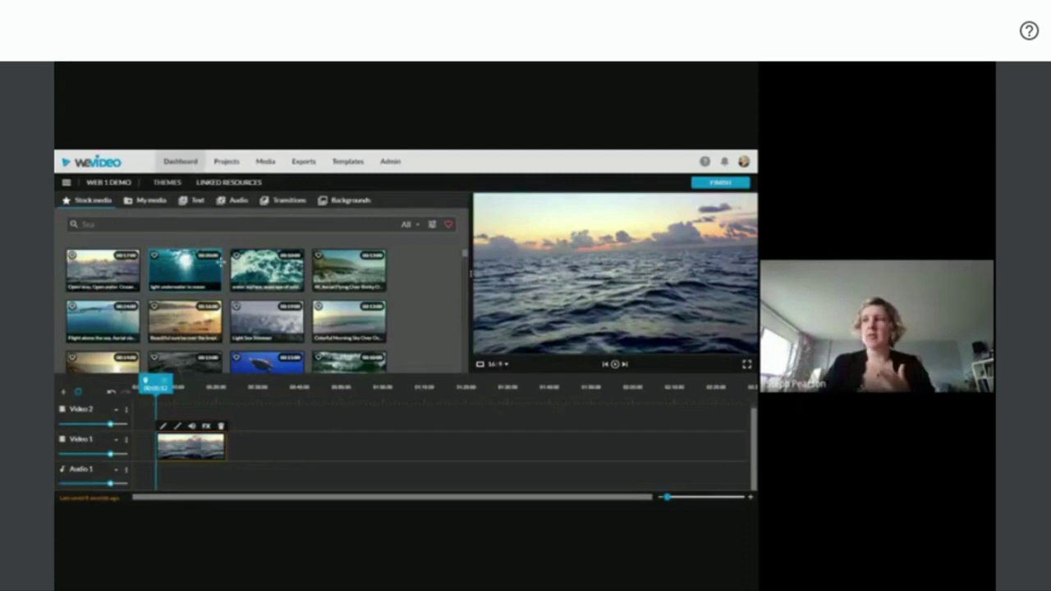
{"action": "left_click", "coordinate": [169, 319]}
{"action": "left_click_drag", "start_coordinate": [168, 319], "coordinate": [237, 442]}
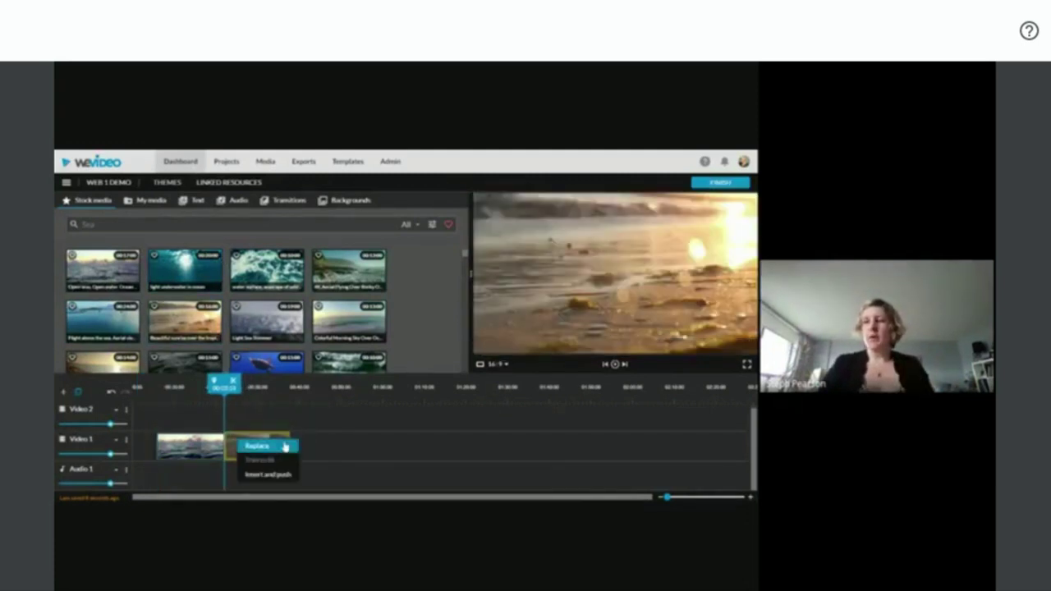
{"action": "left_click", "coordinate": [311, 453]}
Add the underwater light clip after the open-sea clip on Video 1, and insert and push the ocean waves clip between them.
{"action": "left_click_drag", "start_coordinate": [199, 280], "coordinate": [240, 459]}
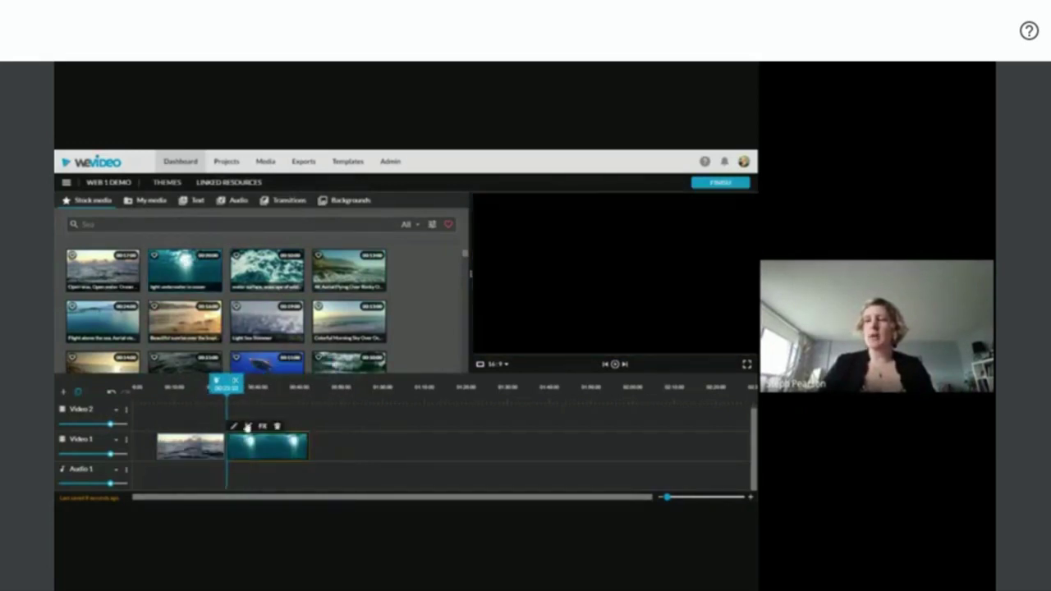
{"action": "left_click_drag", "start_coordinate": [267, 271], "coordinate": [321, 424]}
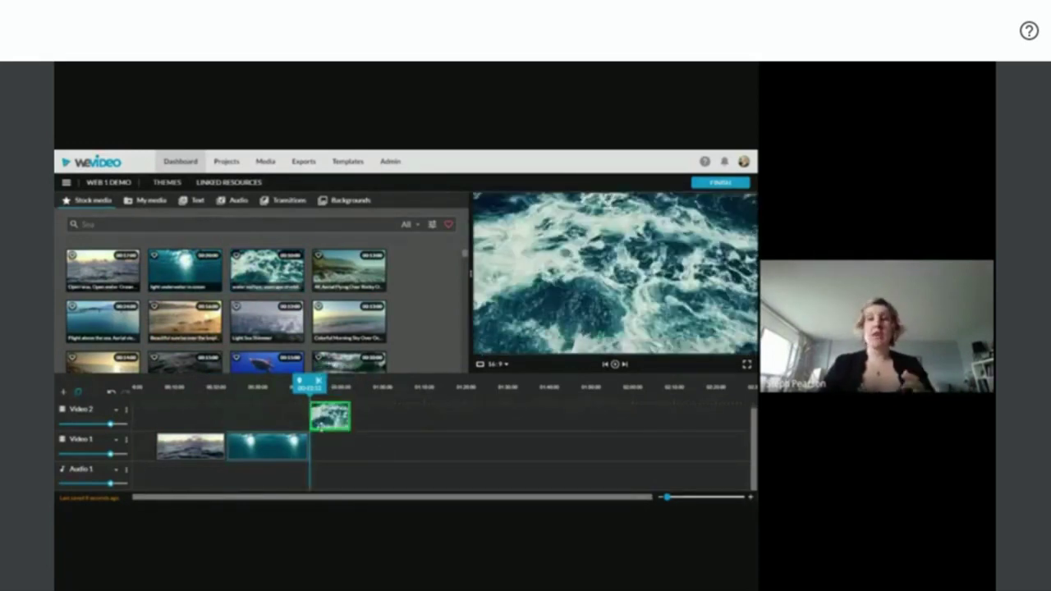
{"action": "left_click_drag", "start_coordinate": [329, 416], "coordinate": [307, 446]}
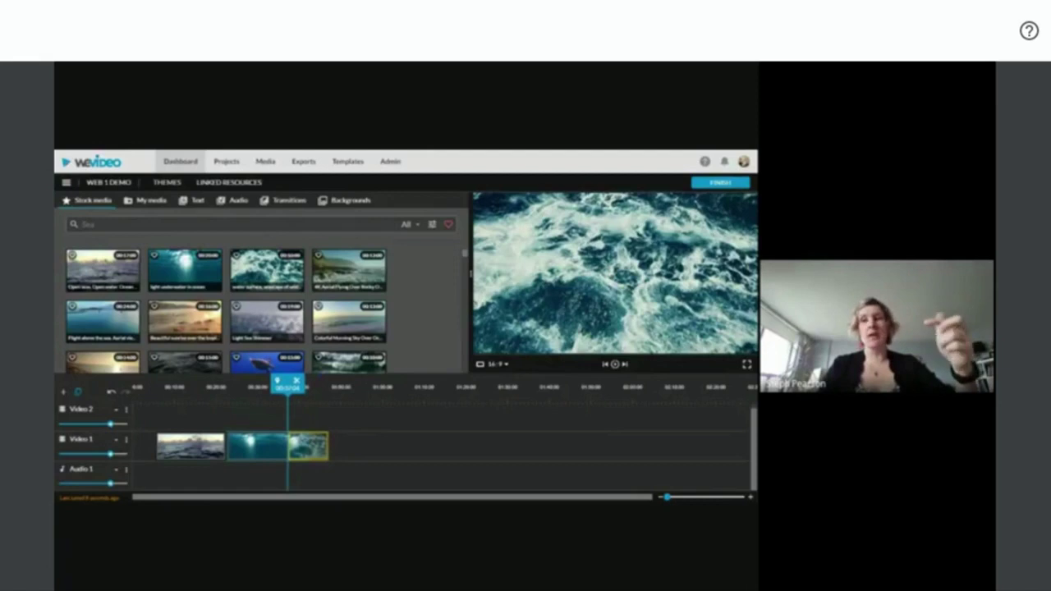
{"action": "left_click_drag", "start_coordinate": [308, 446], "coordinate": [202, 446]}
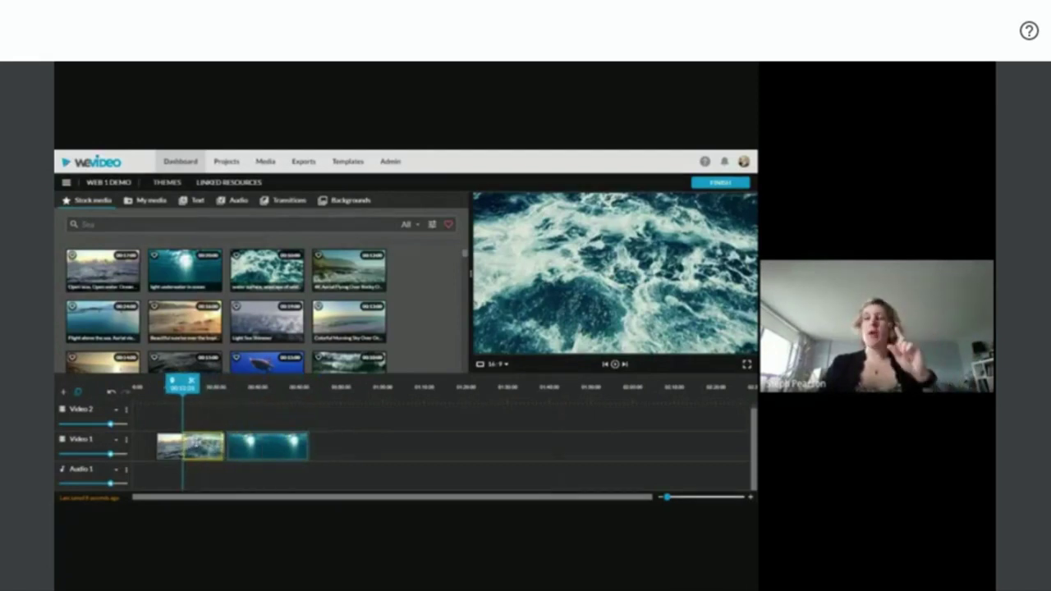
{"action": "left_click_drag", "start_coordinate": [202, 446], "coordinate": [233, 447]}
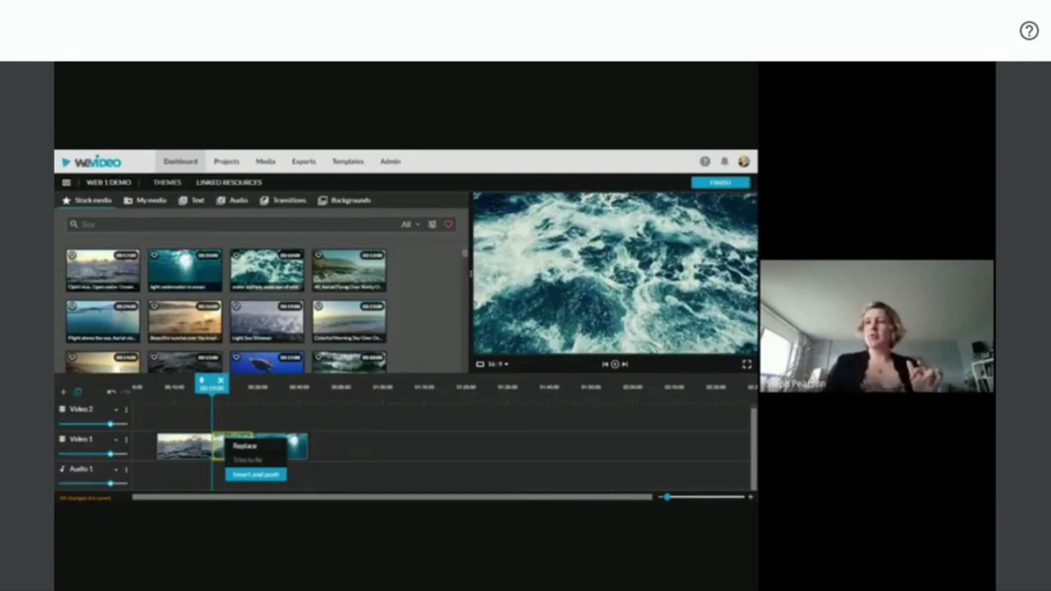
{"action": "left_click", "coordinate": [252, 476]}
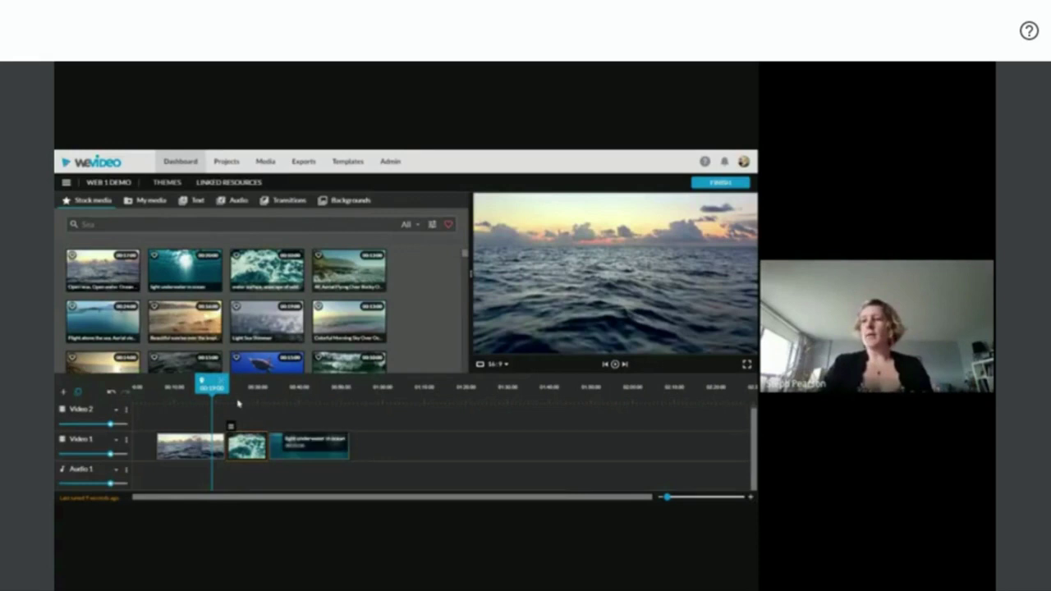
Search the stock media for turtle, and insert and push Sea Turtle Front View between the ocean waves and underwater light clips.
{"action": "left_click_drag", "start_coordinate": [206, 383], "coordinate": [172, 383]}
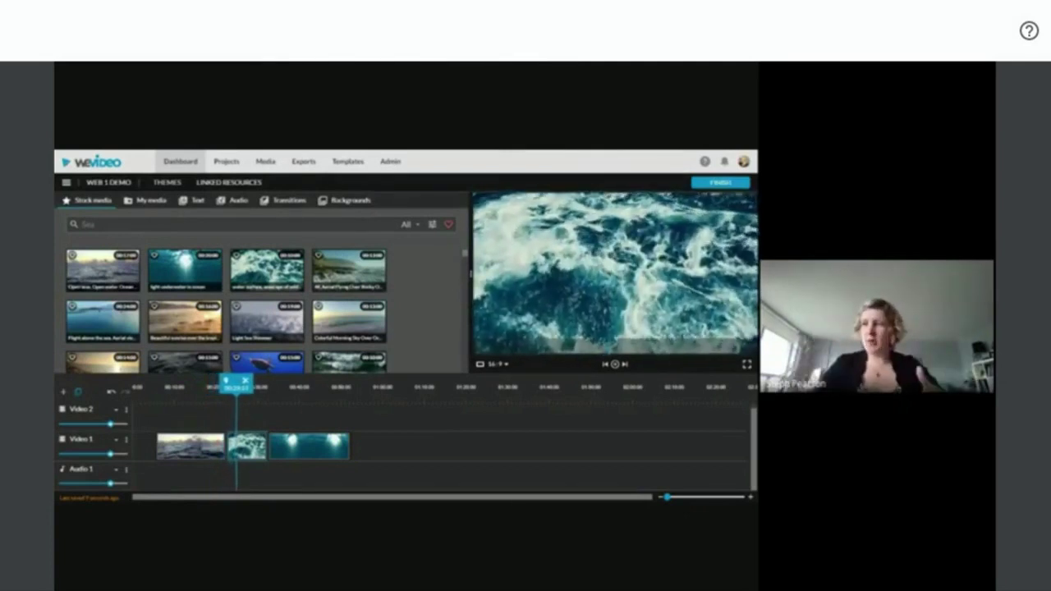
{"action": "left_click_drag", "start_coordinate": [240, 381], "coordinate": [283, 401]}
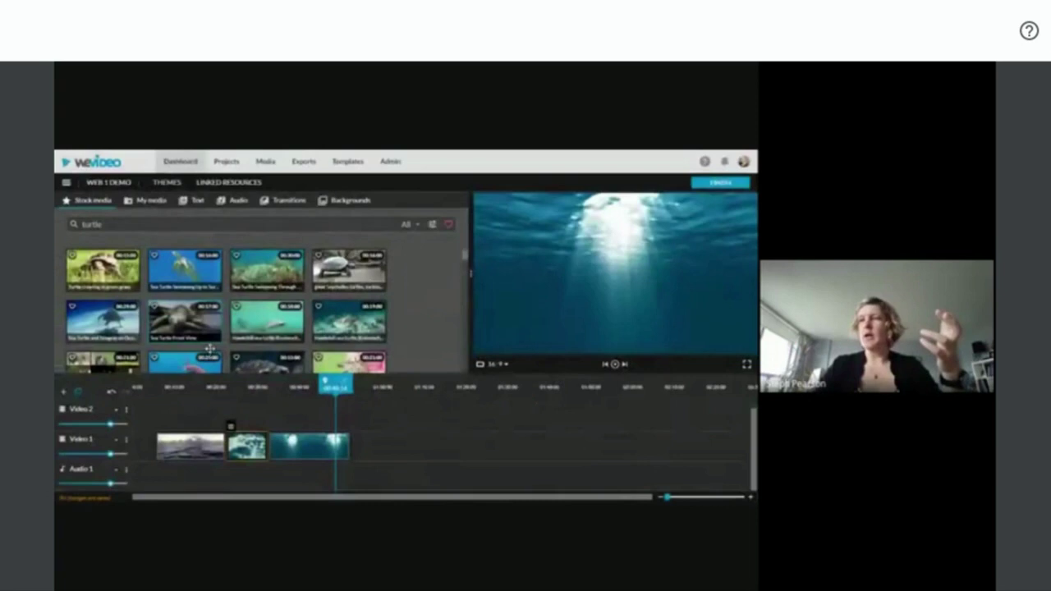
{"action": "left_click_drag", "start_coordinate": [210, 351], "coordinate": [263, 461]}
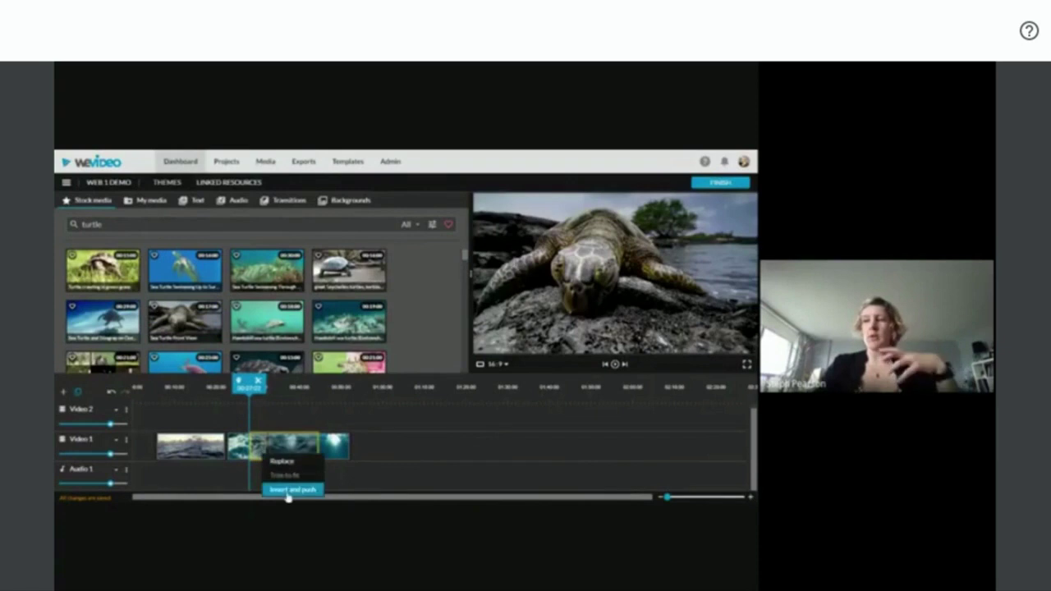
{"action": "left_click", "coordinate": [287, 491]}
Trim the end of the sea turtle clip on Video 1 back to about 00:41:07.
{"action": "left_click_drag", "start_coordinate": [255, 382], "coordinate": [289, 384]}
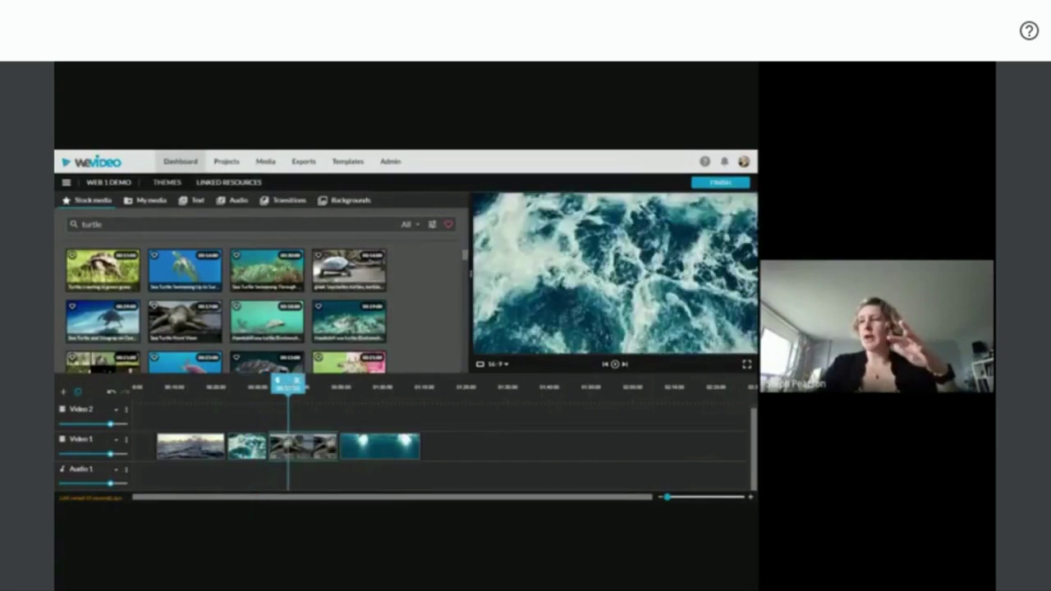
{"action": "mouse_move", "coordinate": [302, 429]}
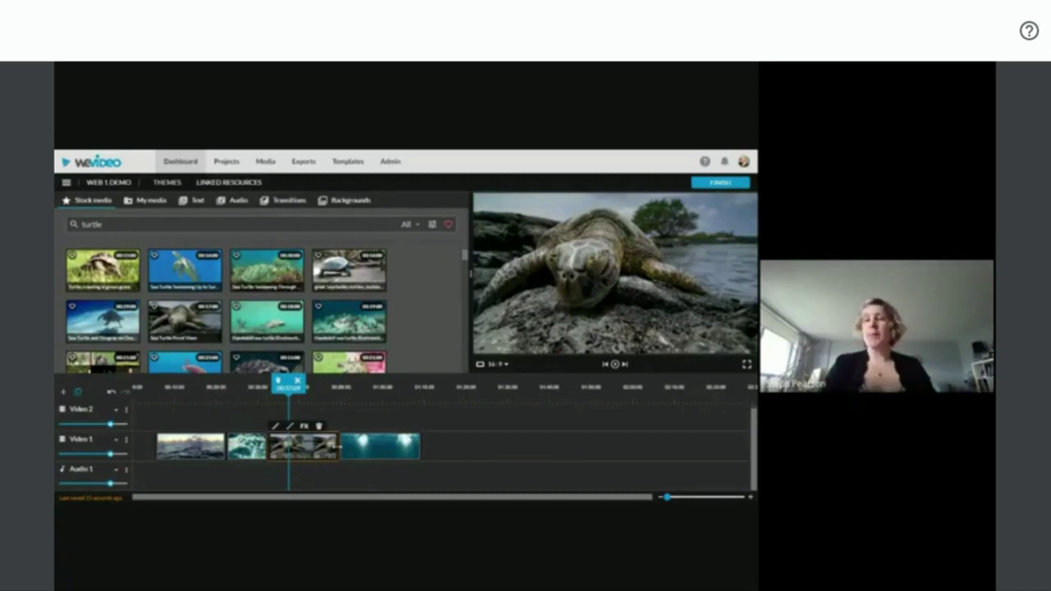
{"action": "left_click_drag", "start_coordinate": [338, 446], "coordinate": [269, 446]}
{"action": "left_click_drag", "start_coordinate": [258, 485], "coordinate": [312, 469]}
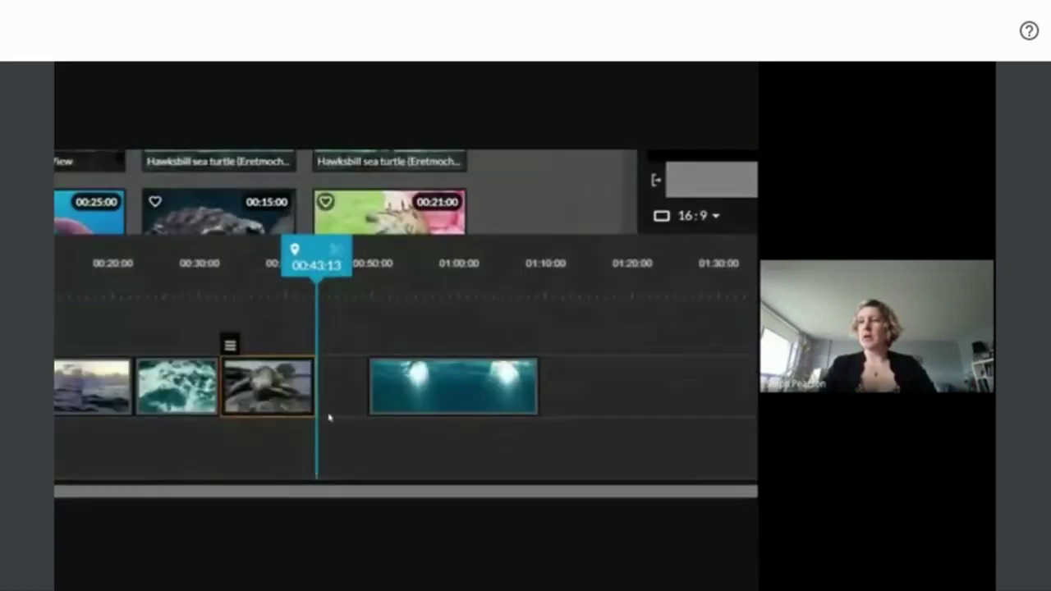
{"action": "left_click_drag", "start_coordinate": [314, 386], "coordinate": [300, 386]}
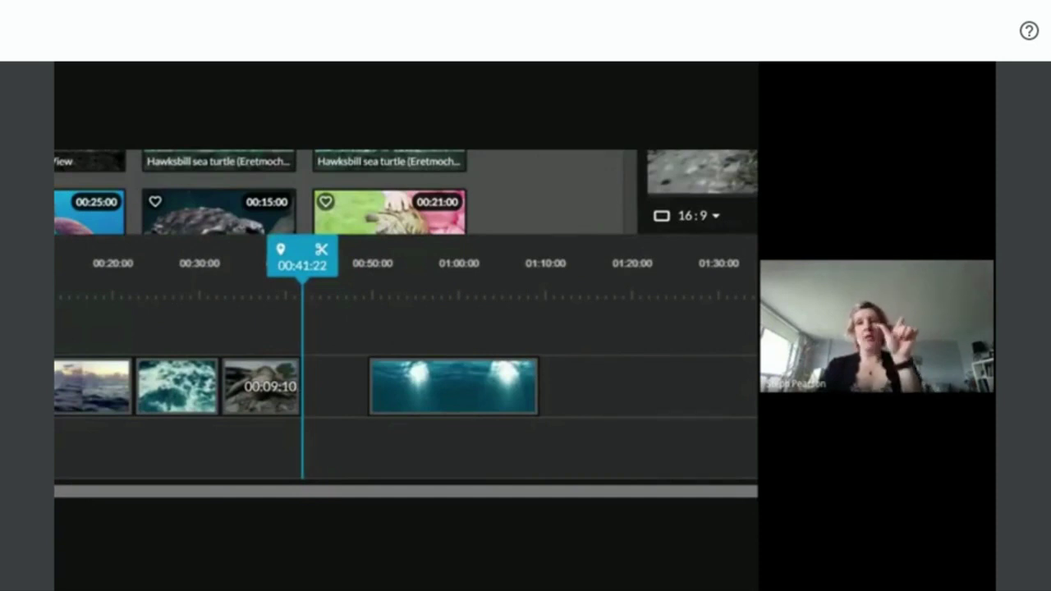
{"action": "left_click_drag", "start_coordinate": [301, 386], "coordinate": [295, 389]}
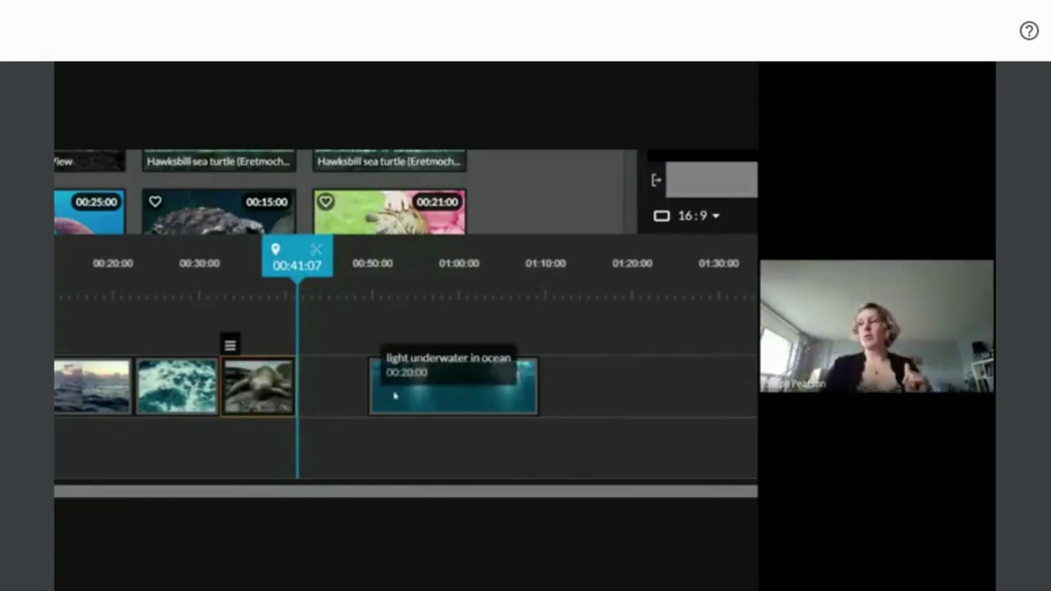
Move the underwater light clip back against the end of the sea turtle clip to close the gap.
{"action": "left_click", "coordinate": [365, 400]}
{"action": "left_click_drag", "start_coordinate": [424, 411], "coordinate": [355, 408]}
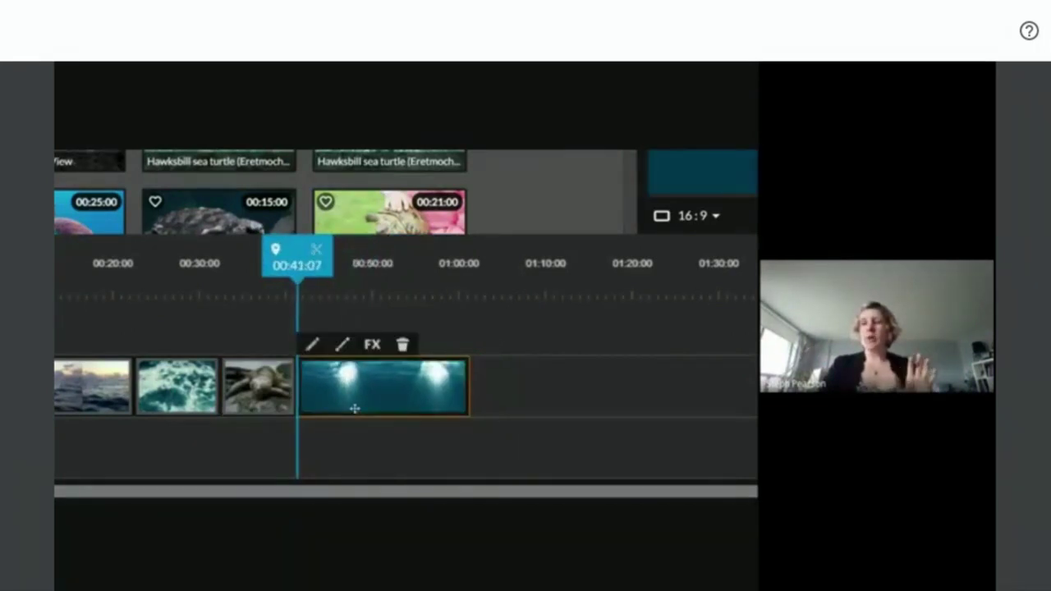
{"action": "left_click", "coordinate": [273, 390]}
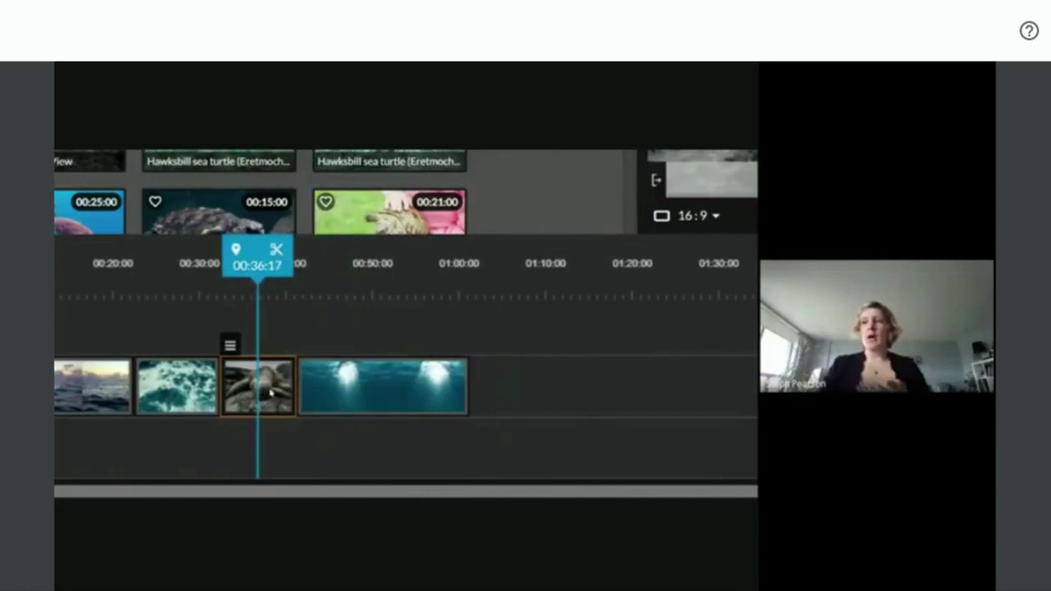
{"action": "left_click", "coordinate": [348, 394]}
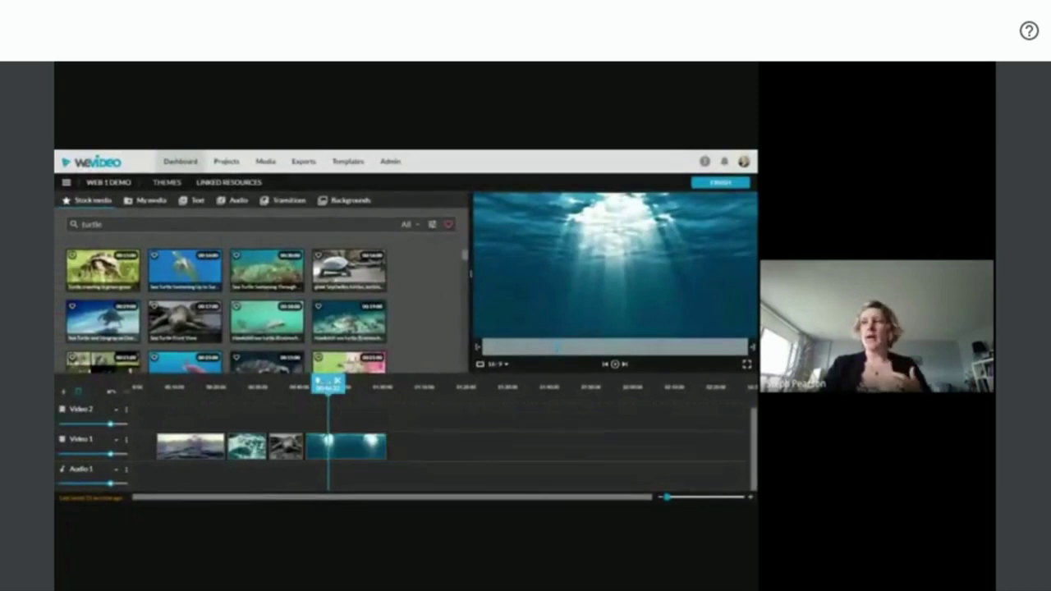
Trim the end of the open-sea clip on Video 1 back to about 00:14:02.
{"action": "left_click_drag", "start_coordinate": [328, 382], "coordinate": [260, 382]}
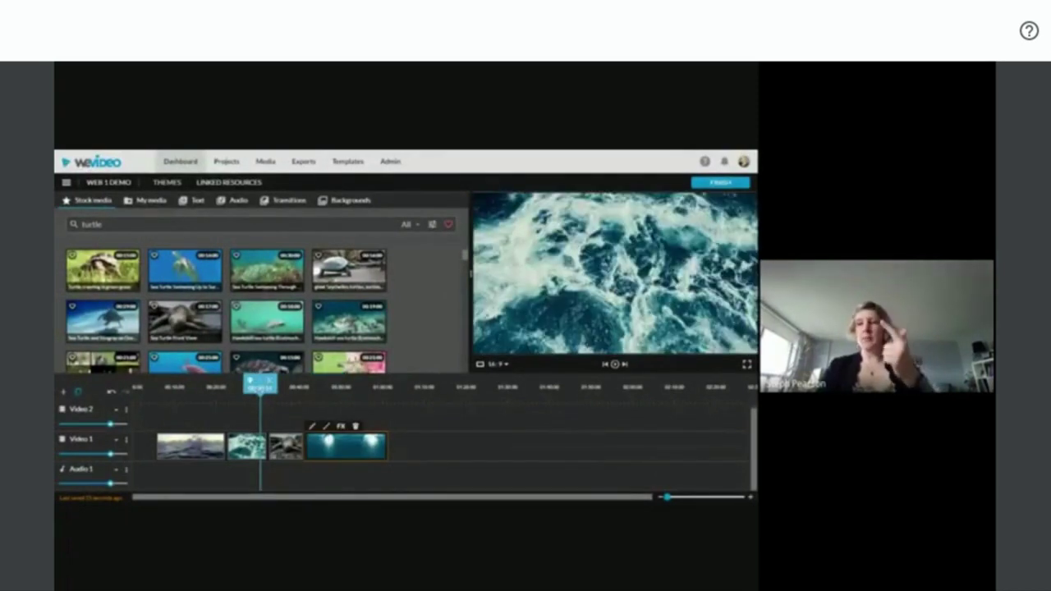
{"action": "left_click", "coordinate": [208, 446]}
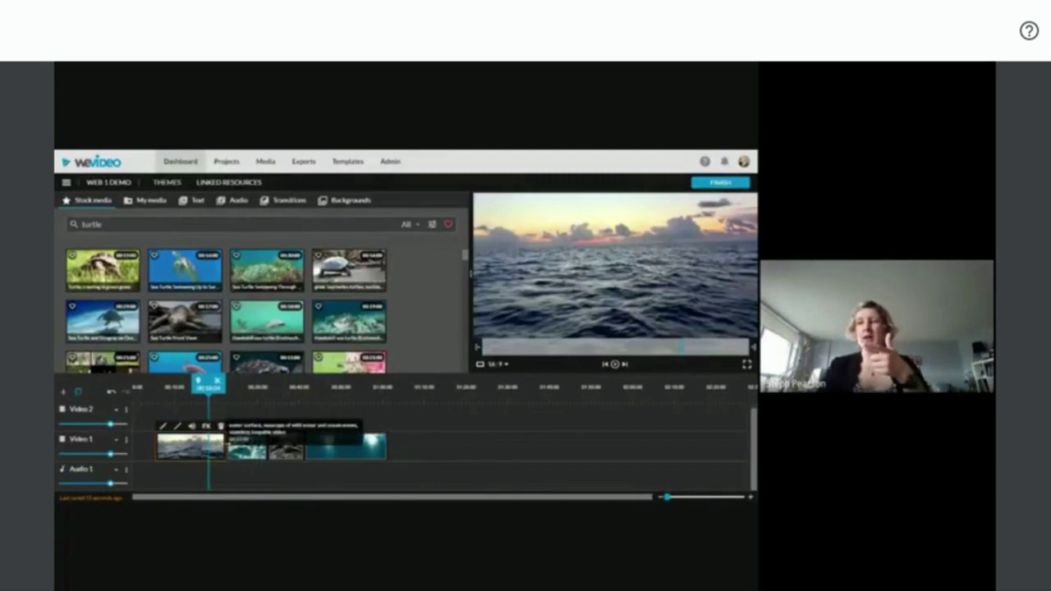
{"action": "left_click_drag", "start_coordinate": [224, 446], "coordinate": [190, 445]}
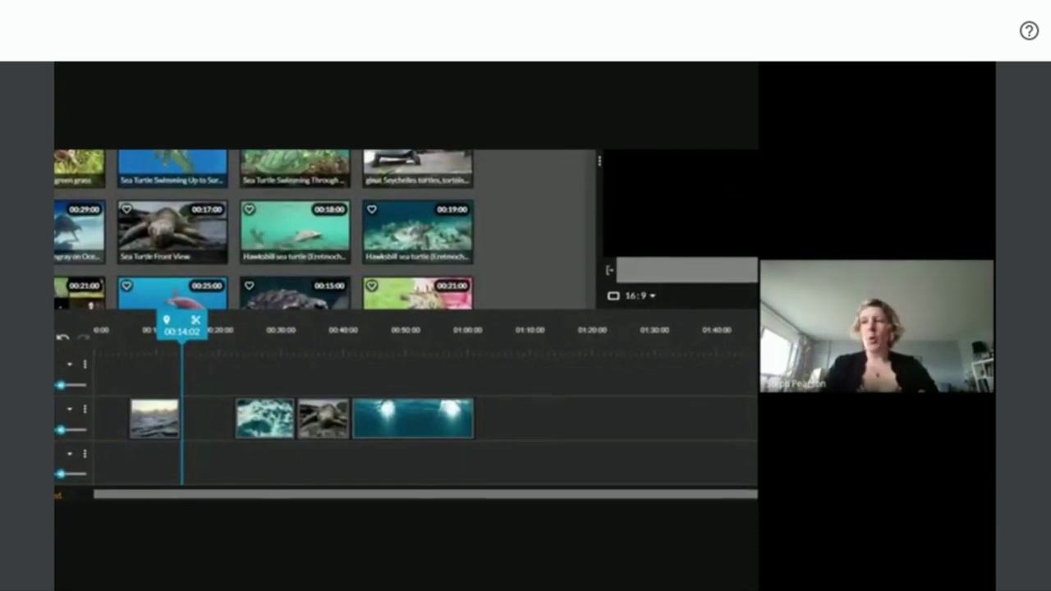
Select the waves, turtle and underwater light clips together and move them back against the end of the open-sea clip.
{"action": "left_click_drag", "start_coordinate": [229, 376], "coordinate": [491, 459]}
{"action": "left_click_drag", "start_coordinate": [217, 369], "coordinate": [446, 460]}
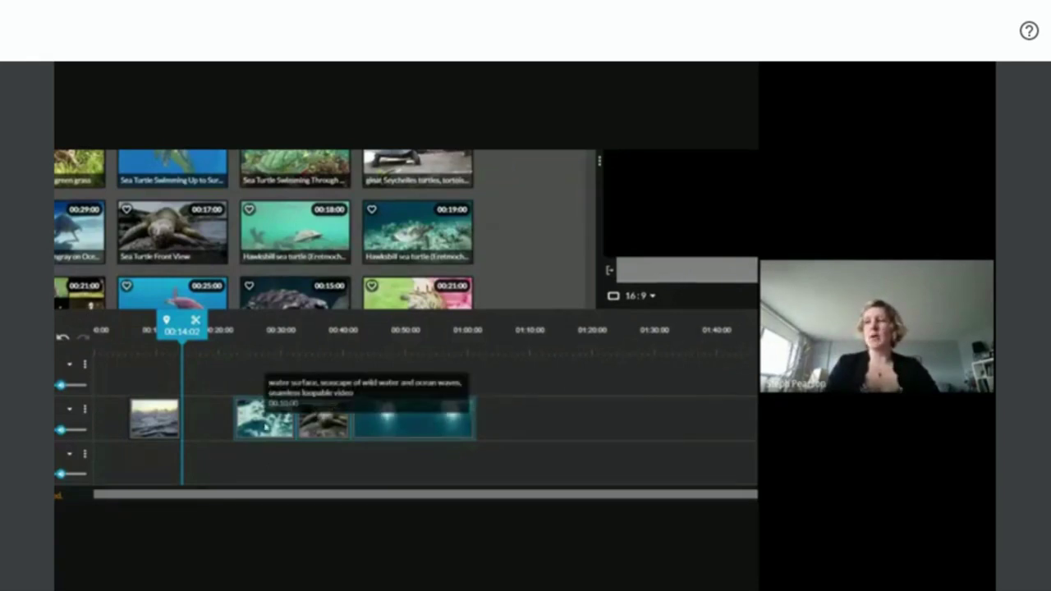
{"action": "left_click_drag", "start_coordinate": [401, 431], "coordinate": [350, 436]}
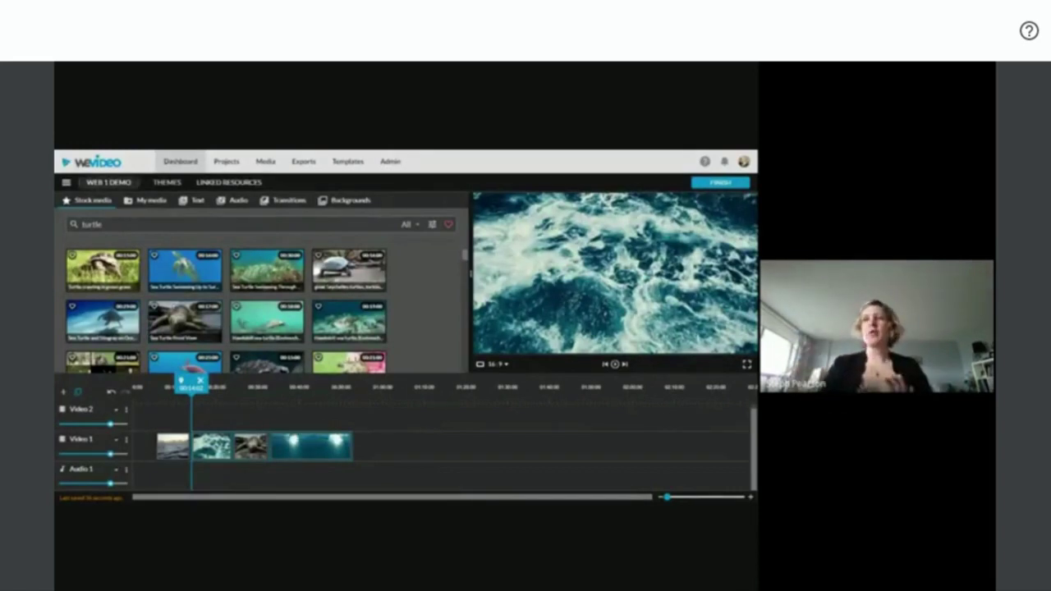
Browse the personal media library and check the options for importing media, including browsing for files.
{"action": "left_click", "coordinate": [146, 202]}
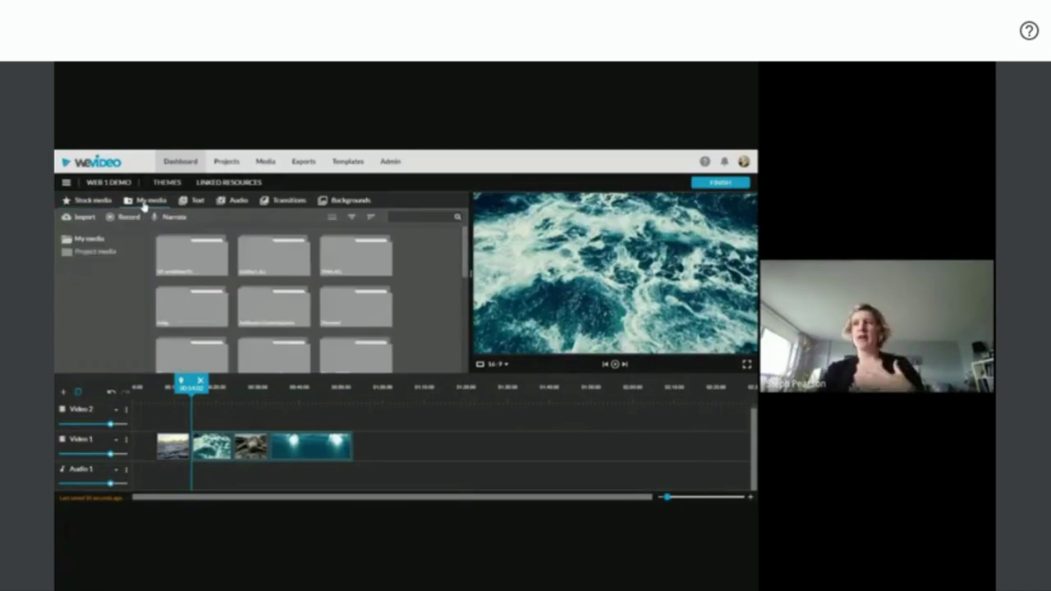
{"action": "scroll", "coordinate": [247, 312], "scroll_direction": "down", "scroll_amount": 5}
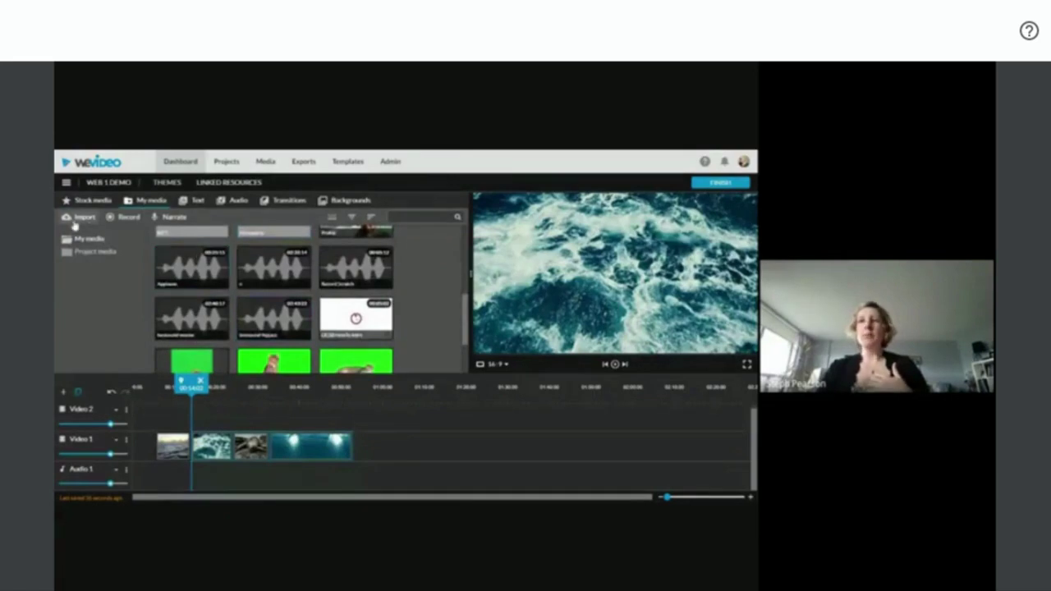
{"action": "left_click", "coordinate": [76, 222]}
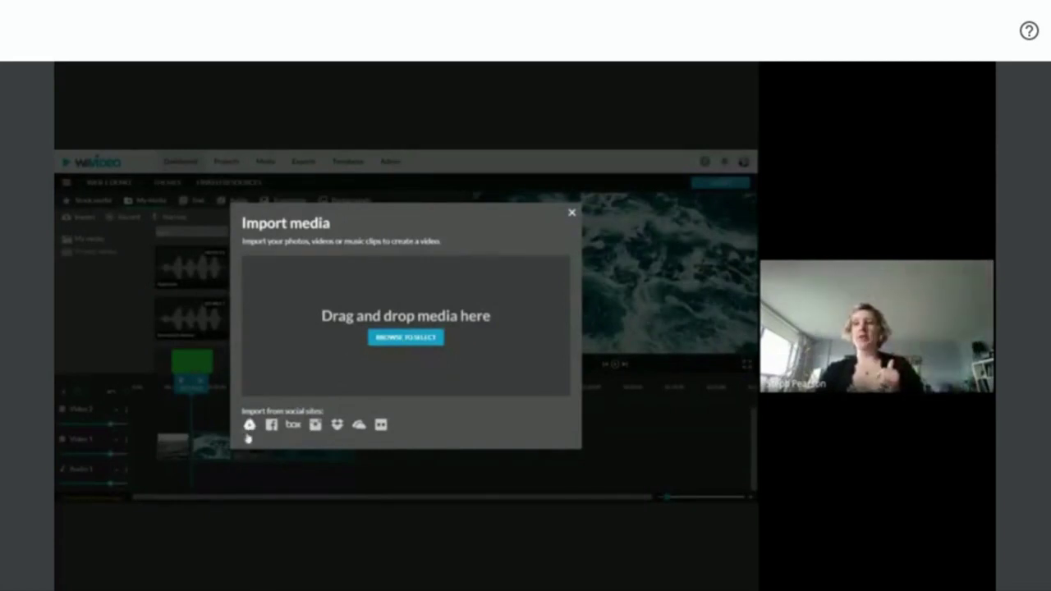
{"action": "left_click", "coordinate": [402, 339]}
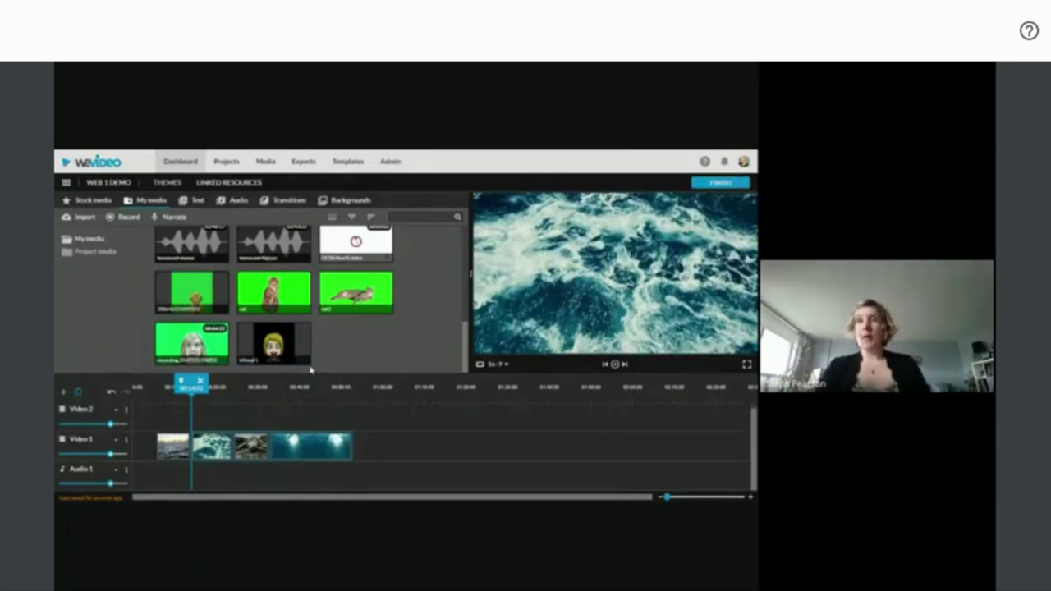
Place the cartoon face image from personal media on Video 2, aligned with the start of the ocean waves clip.
{"action": "left_click", "coordinate": [280, 336]}
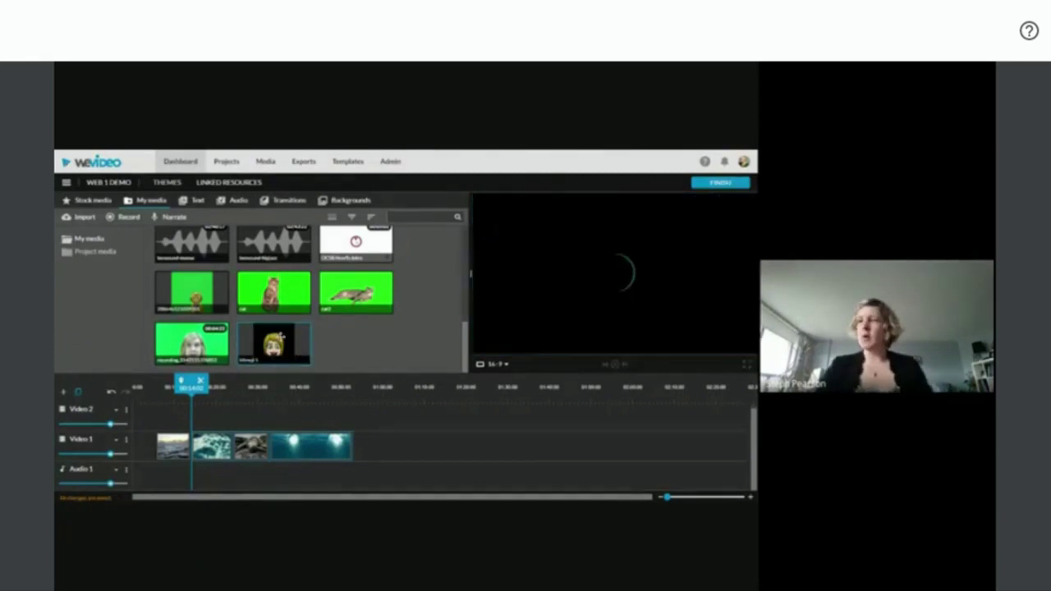
{"action": "right_click", "coordinate": [274, 340]}
{"action": "left_click_drag", "start_coordinate": [274, 340], "coordinate": [205, 420]}
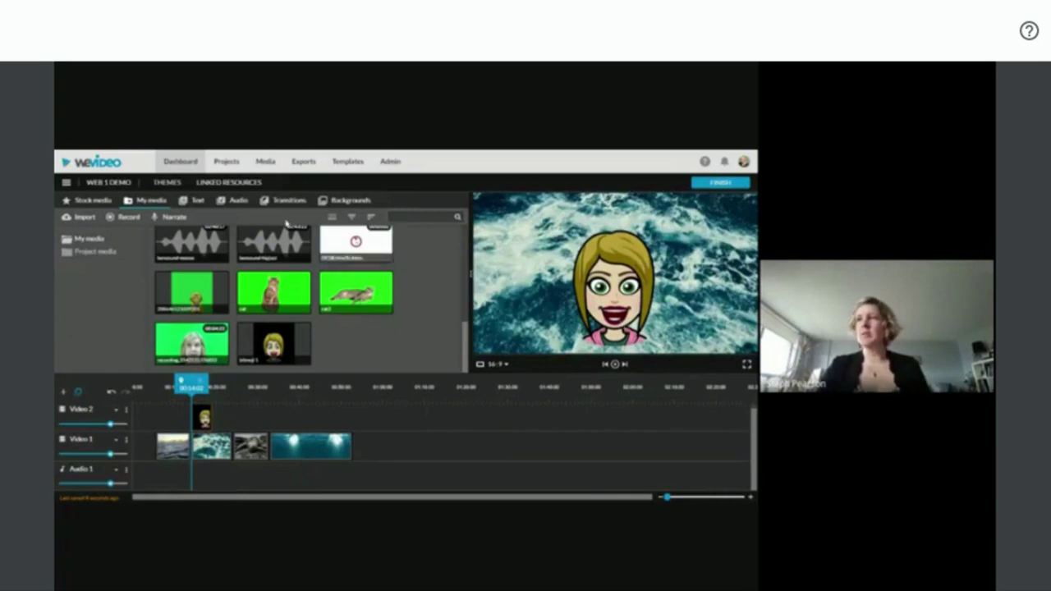
Import the Jamboard vowel-words image into personal media and place it on Video 2 at the start of the underwater light clip.
{"action": "left_click", "coordinate": [83, 217]}
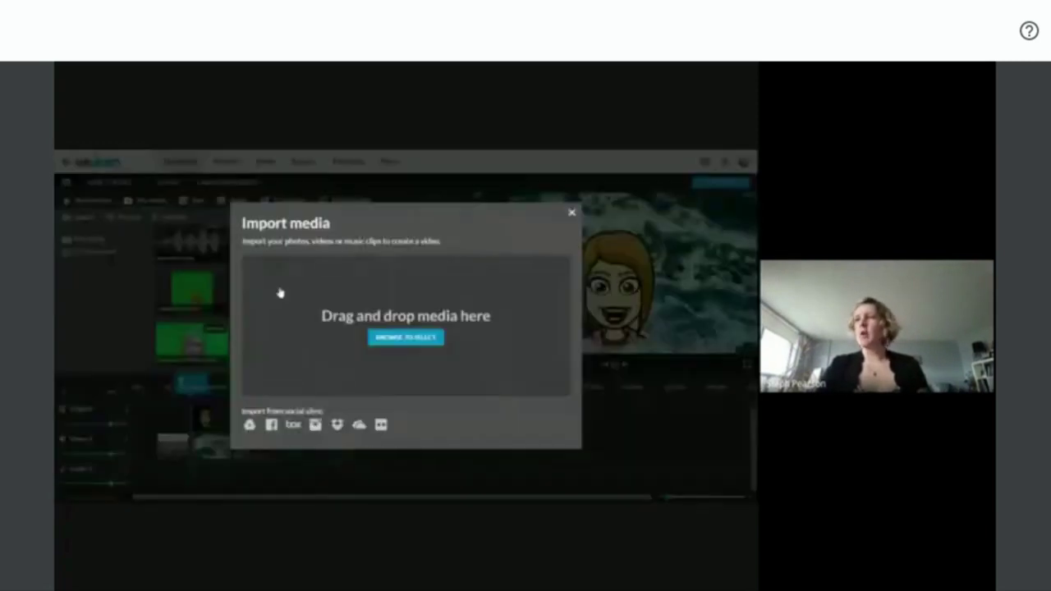
{"action": "left_click", "coordinate": [397, 342]}
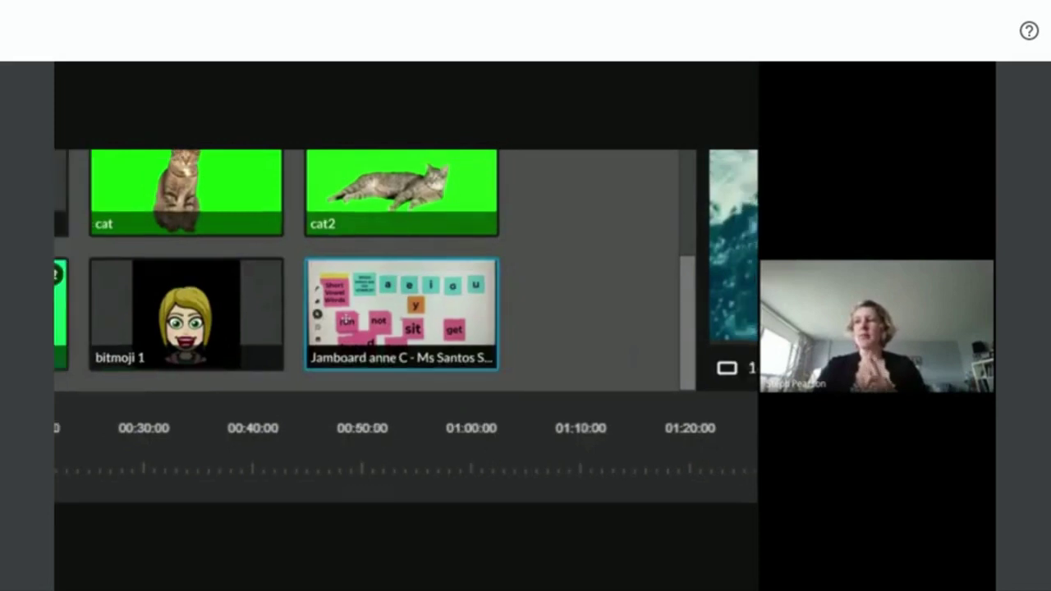
{"action": "left_click_drag", "start_coordinate": [375, 316], "coordinate": [271, 408]}
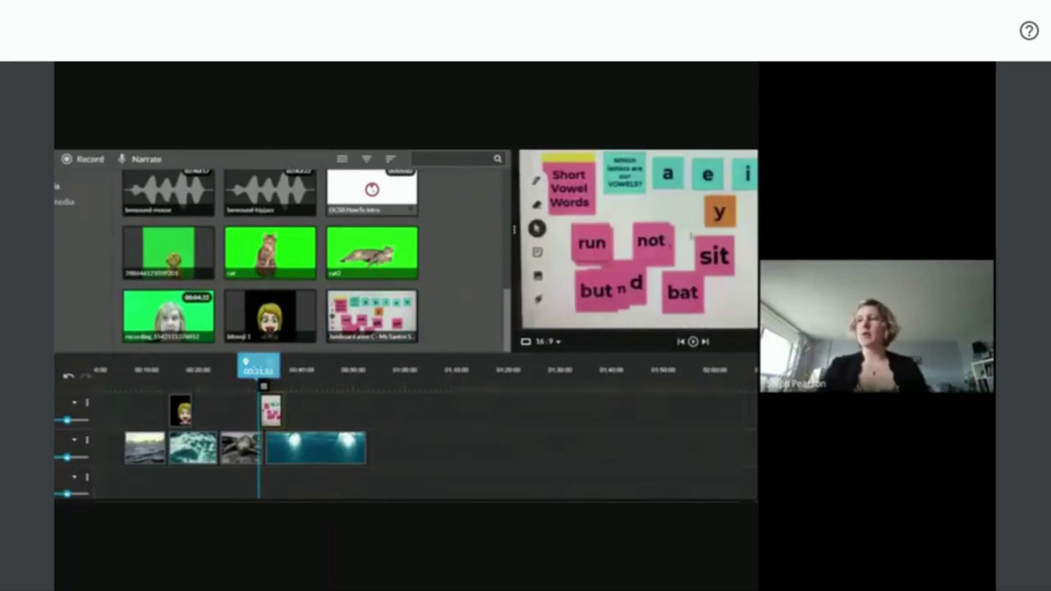
Move the Jamboard image on Video 2 directly after the cartoon face image, above the ocean waves clip.
{"action": "left_click", "coordinate": [239, 370]}
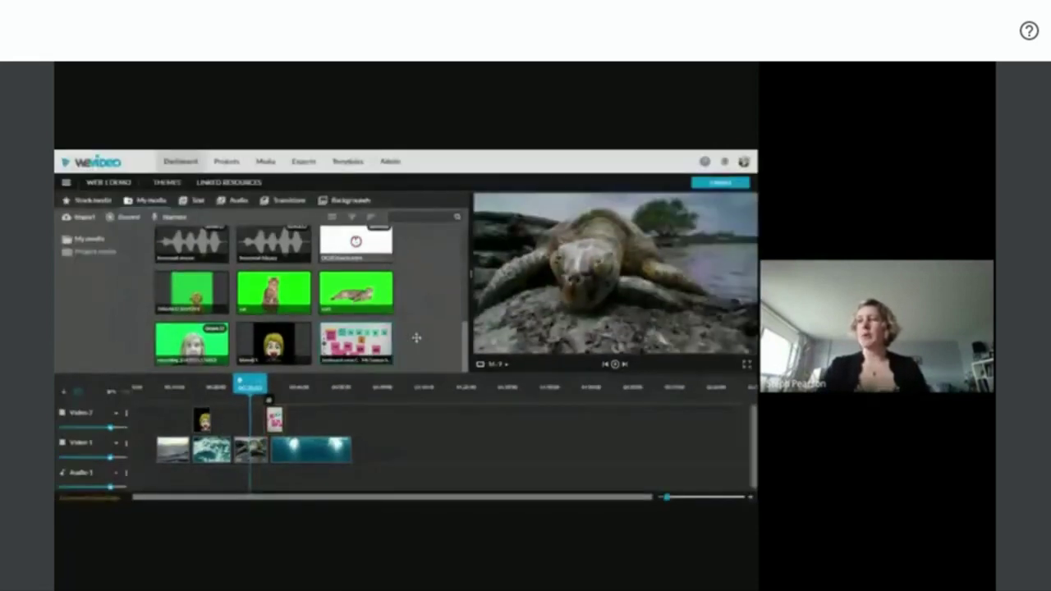
{"action": "left_click_drag", "start_coordinate": [251, 383], "coordinate": [178, 384]}
{"action": "left_click_drag", "start_coordinate": [271, 415], "coordinate": [187, 384]}
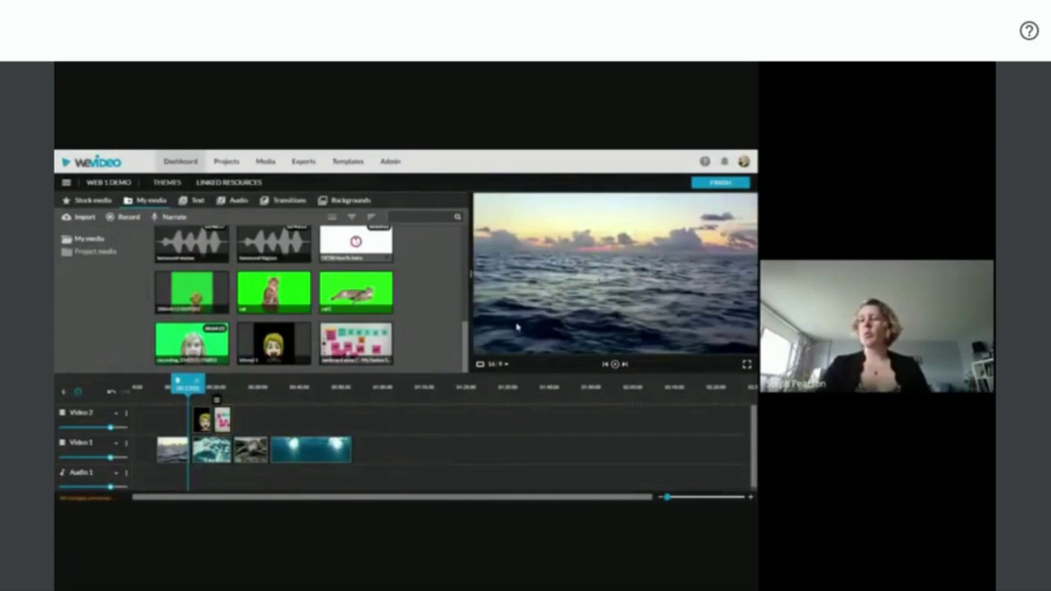
Play back the two overlay images over the waves clip and open the Jamboard image for editing.
{"action": "key", "text": "space"}
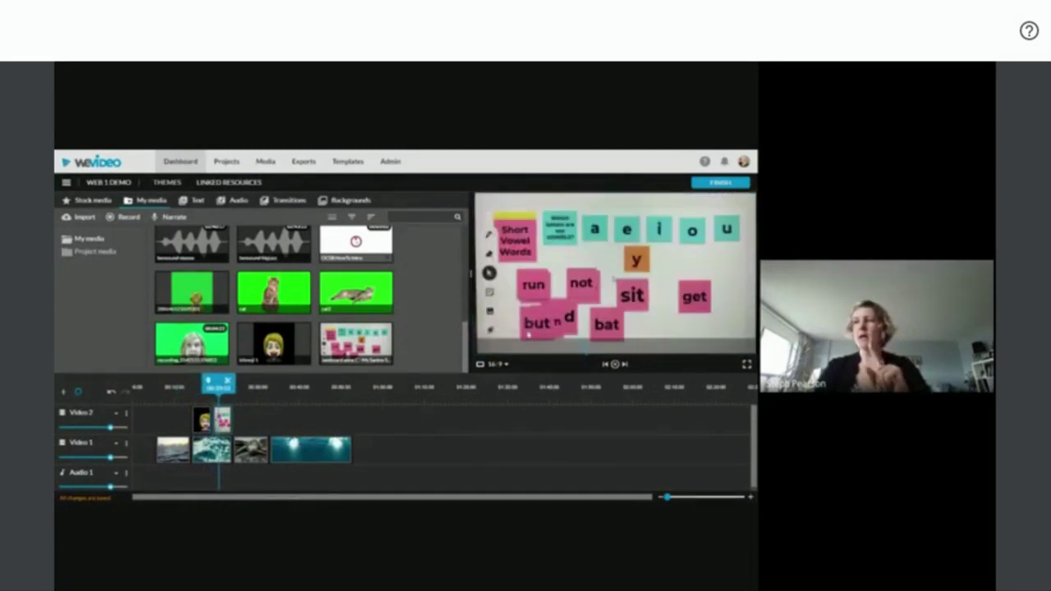
{"action": "left_click", "coordinate": [616, 368]}
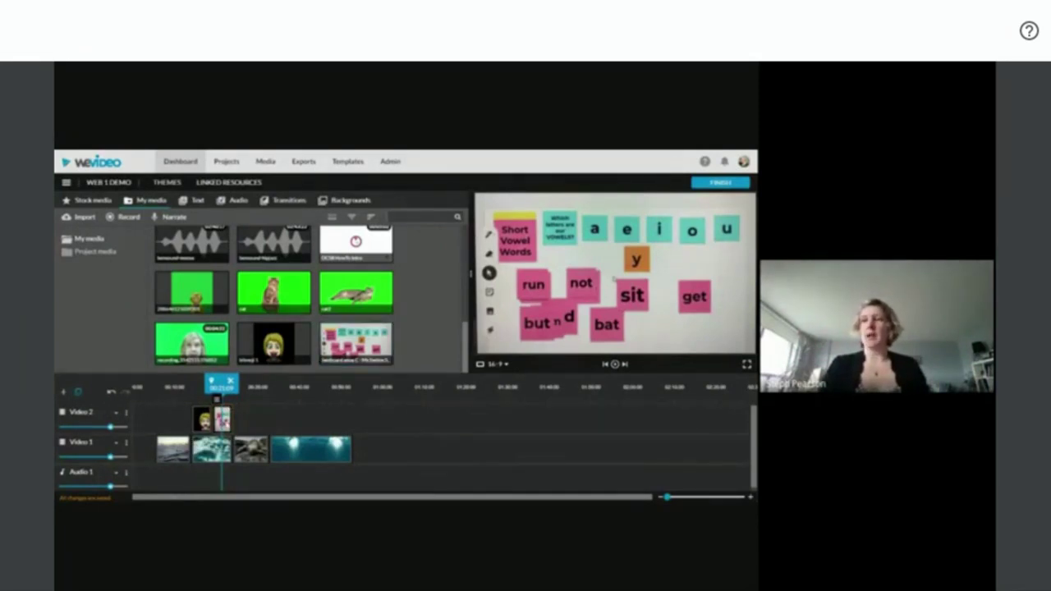
{"action": "double_click", "coordinate": [227, 425]}
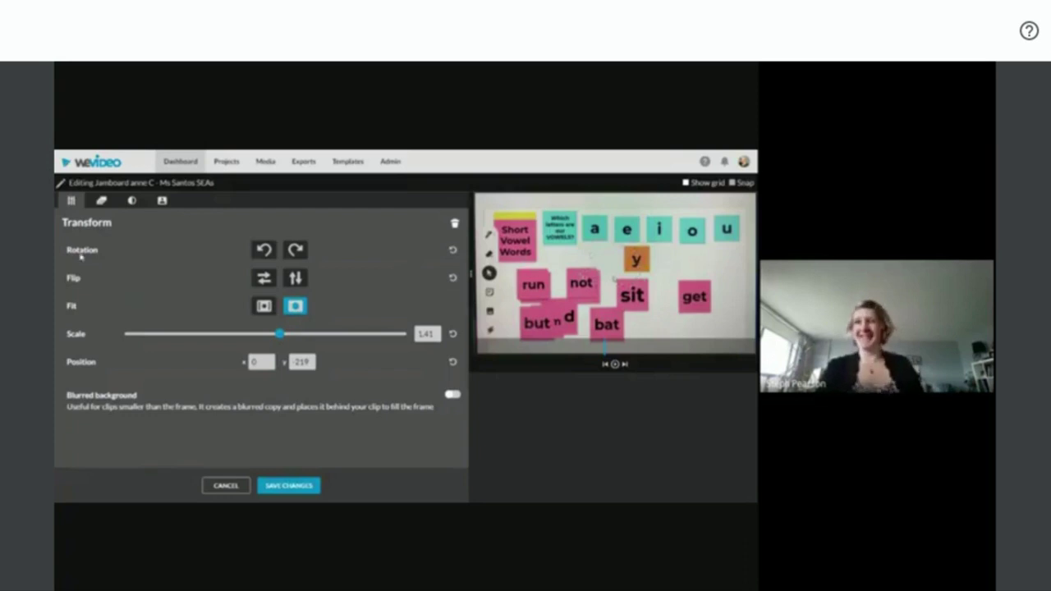
Try rotating the Jamboard image in quarter turns both ways and flipping it vertically.
{"action": "left_click", "coordinate": [294, 251]}
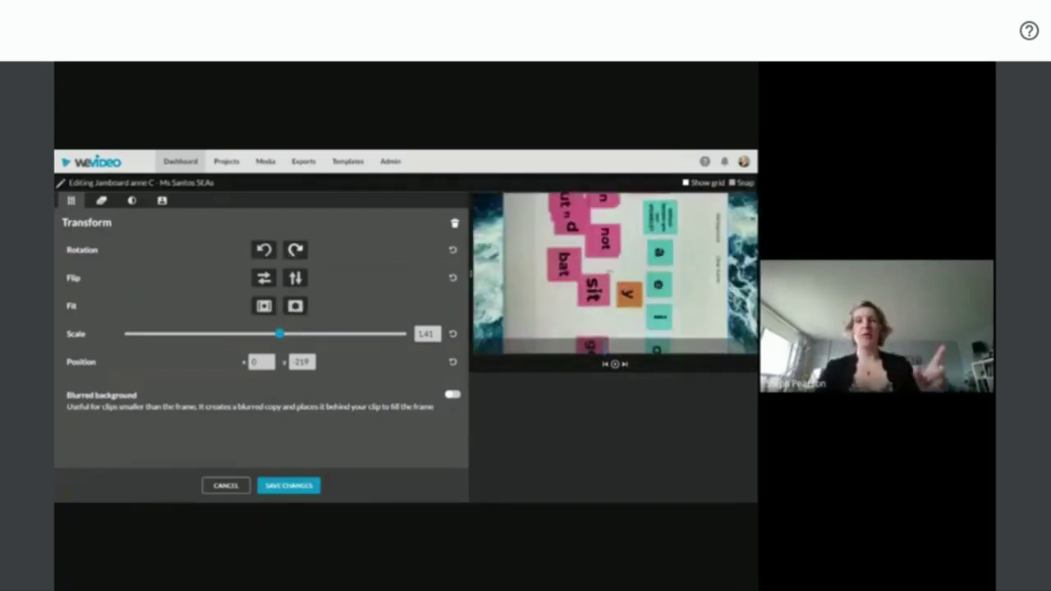
{"action": "left_click", "coordinate": [263, 251]}
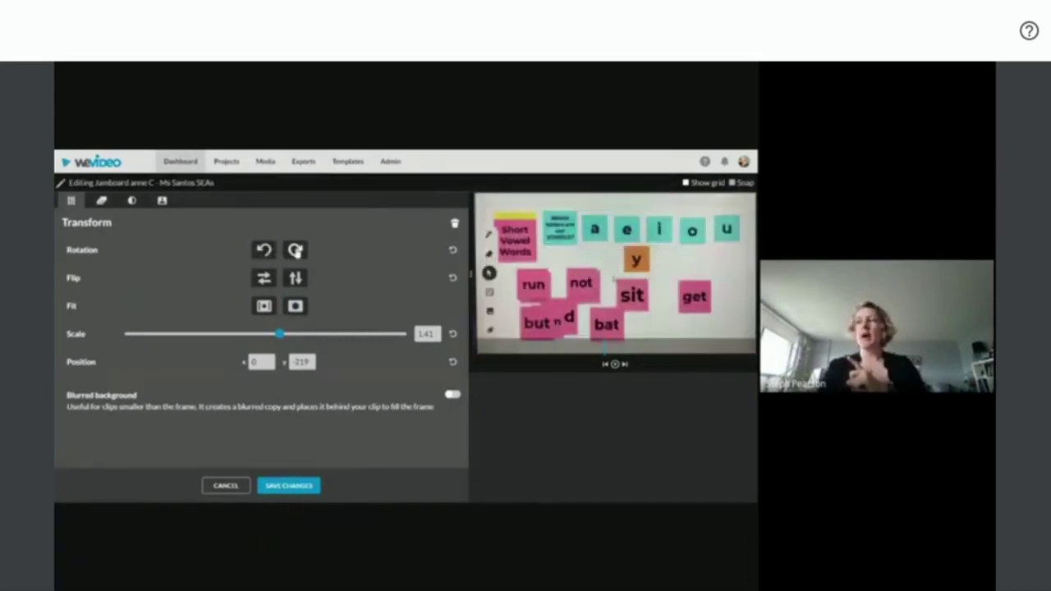
{"action": "left_click", "coordinate": [295, 250]}
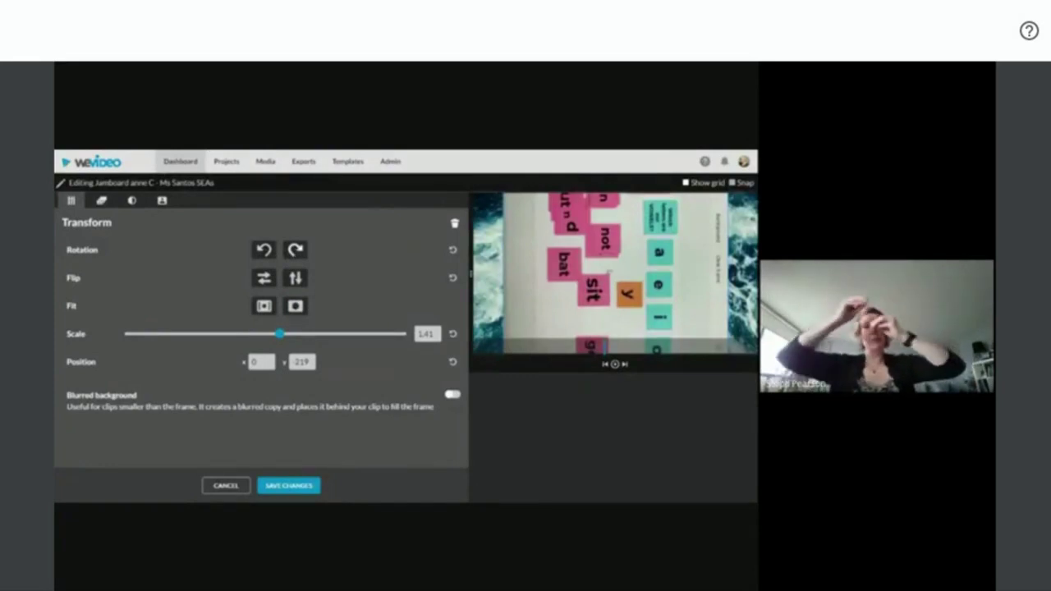
{"action": "left_click", "coordinate": [297, 251]}
{"action": "left_click", "coordinate": [297, 251]}
{"action": "left_click", "coordinate": [297, 251]}
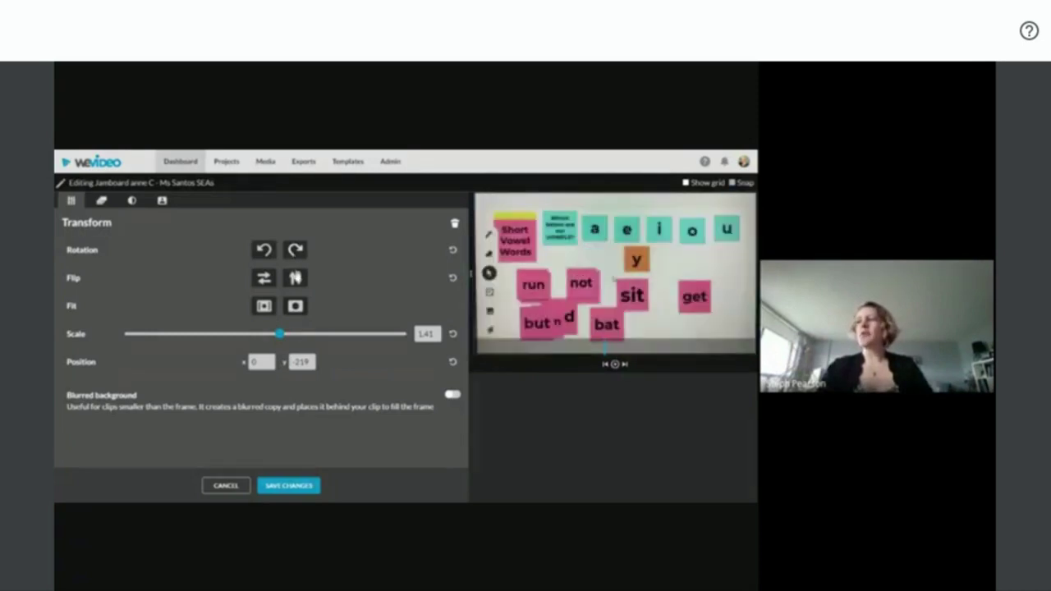
{"action": "left_click", "coordinate": [296, 278]}
{"action": "left_click", "coordinate": [296, 277]}
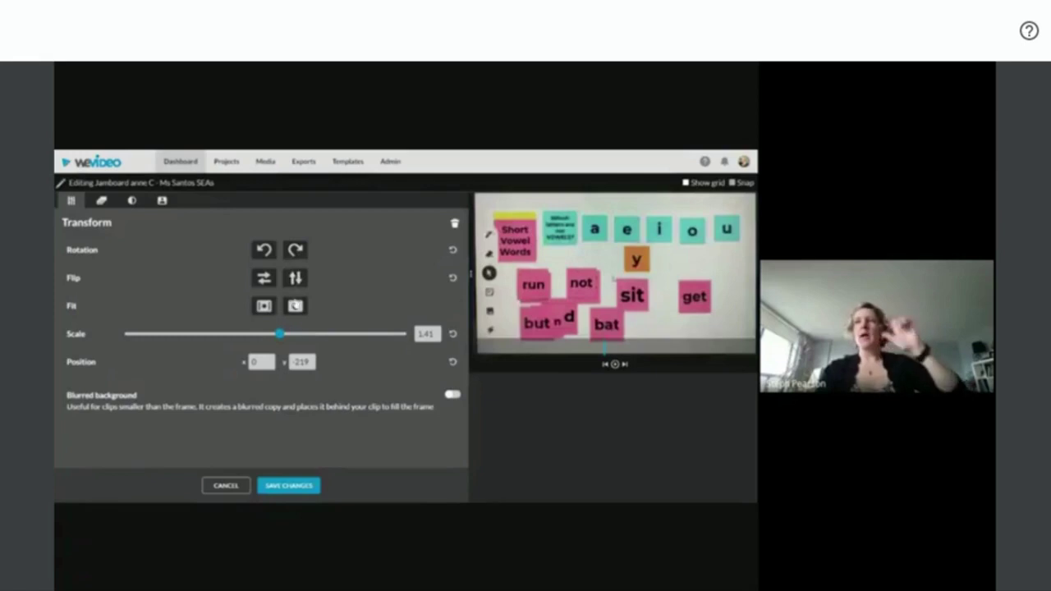
Fit the Jamboard image to the frame, scale it to 0.5, move it to the frame's upper-left corner and save the changes.
{"action": "left_click", "coordinate": [263, 307]}
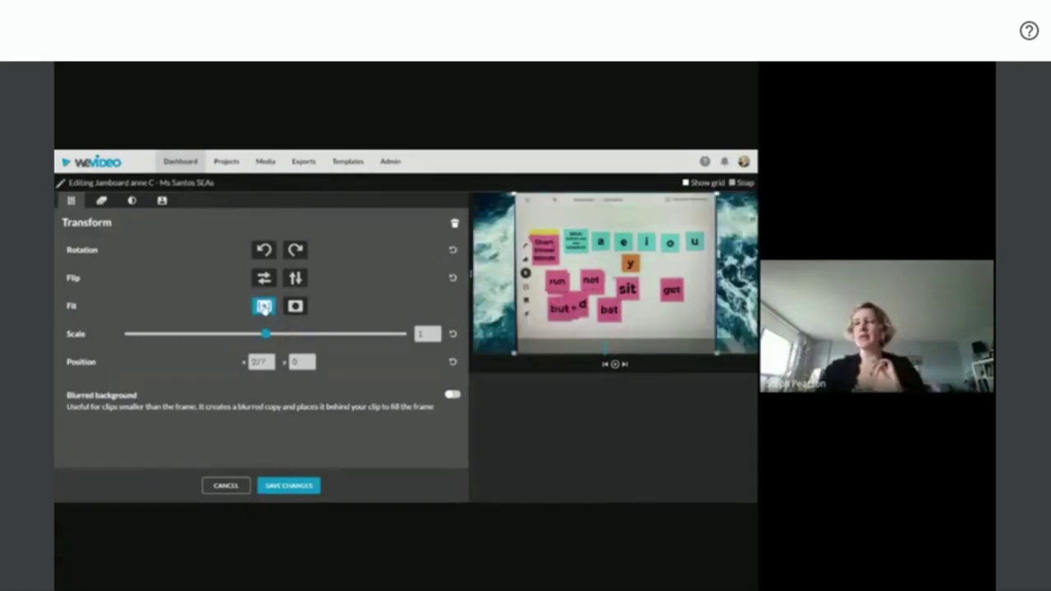
{"action": "left_click", "coordinate": [296, 306]}
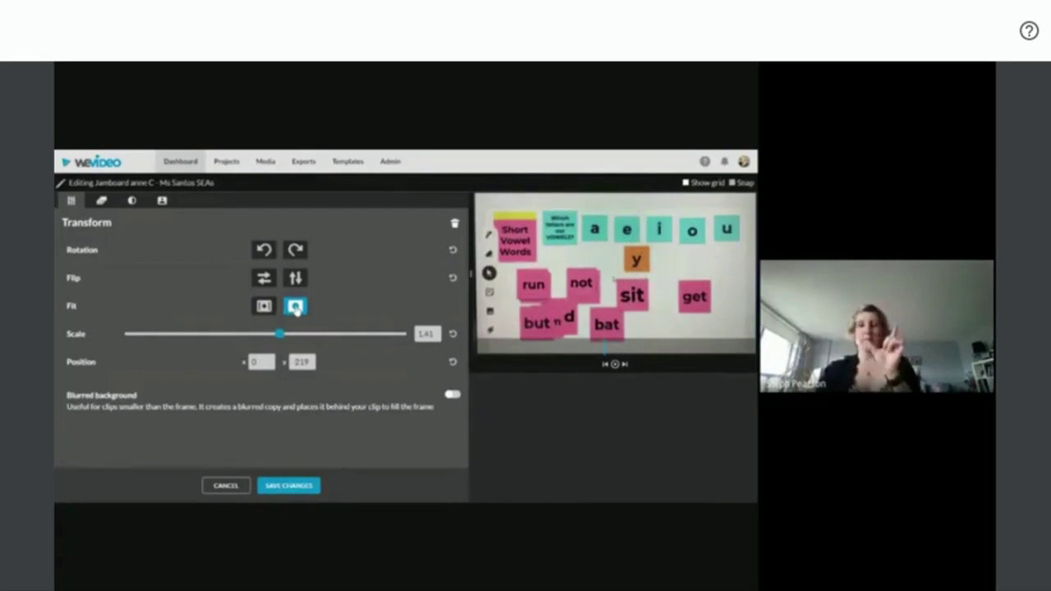
{"action": "left_click", "coordinate": [263, 306]}
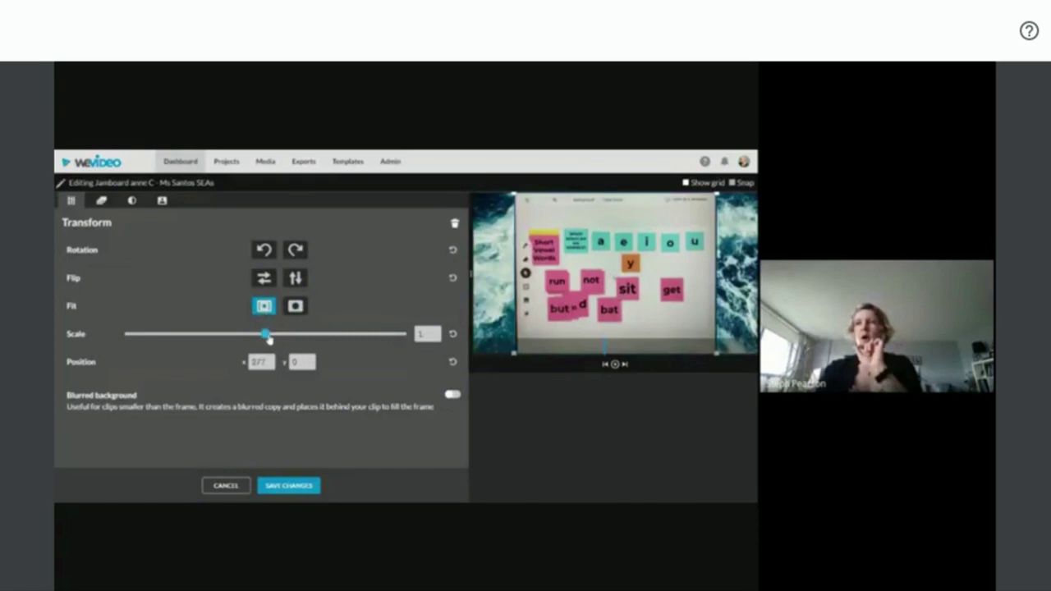
{"action": "left_click_drag", "start_coordinate": [265, 335], "coordinate": [214, 336]}
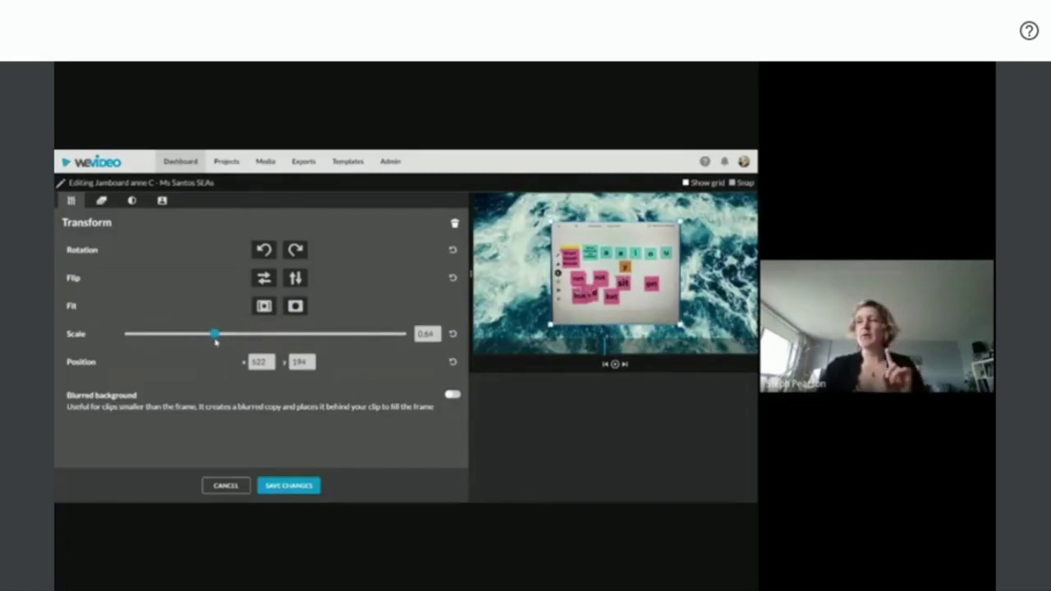
{"action": "left_click_drag", "start_coordinate": [216, 341], "coordinate": [194, 338]}
{"action": "left_click_drag", "start_coordinate": [615, 274], "coordinate": [534, 242]}
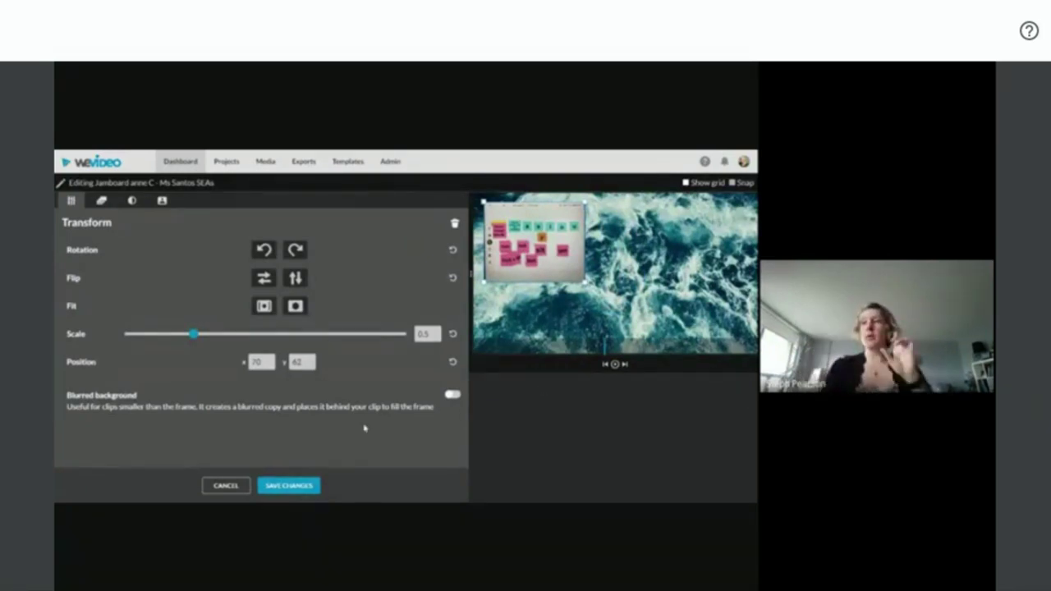
{"action": "left_click", "coordinate": [289, 486]}
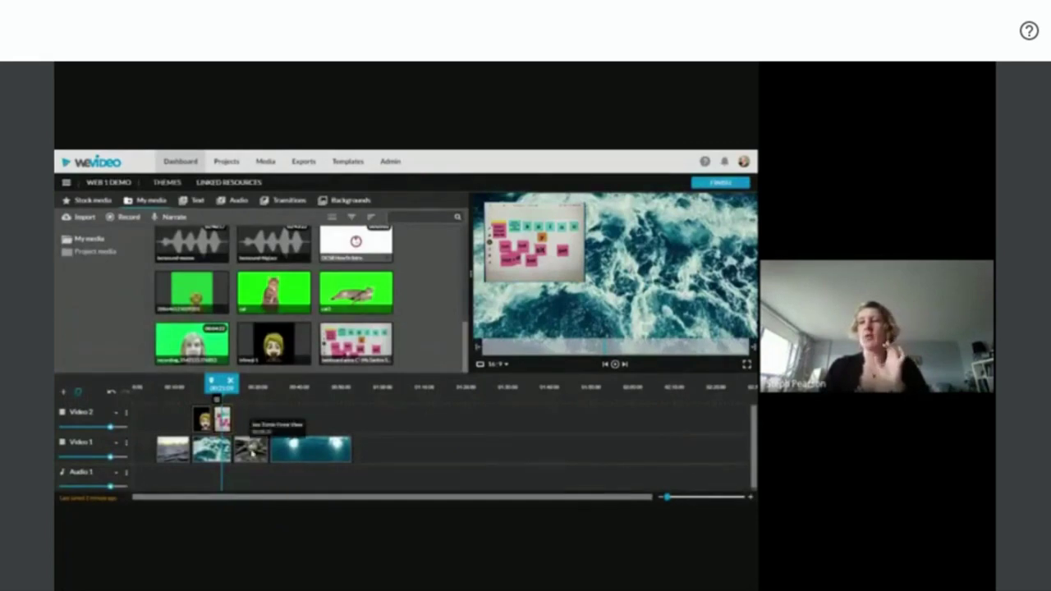
Move the sea turtle clip up to Video 2 and slide the underwater light clip against the waves clip on Video 1.
{"action": "left_click_drag", "start_coordinate": [251, 449], "coordinate": [250, 422]}
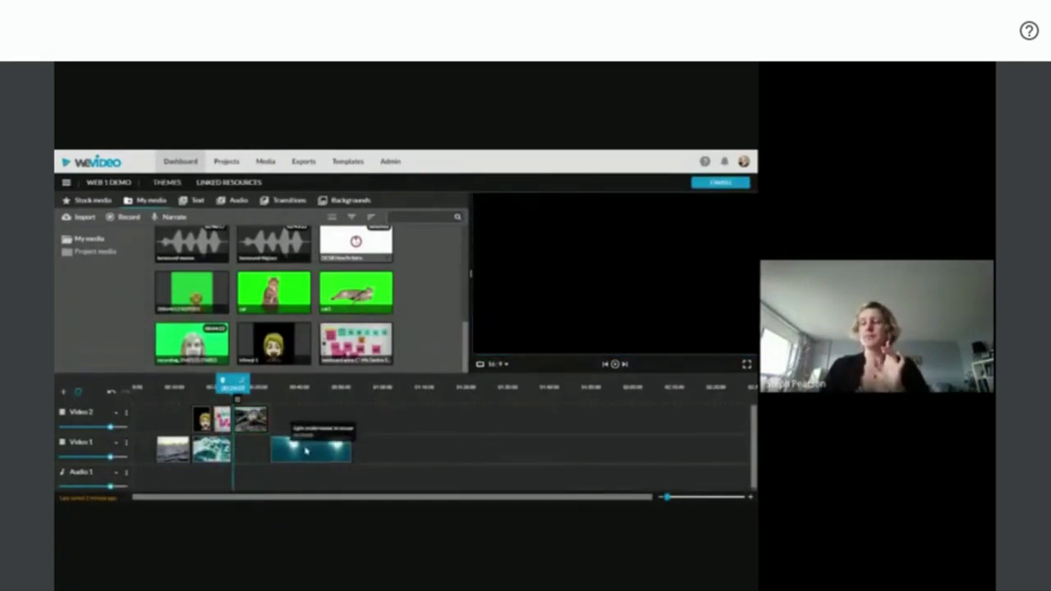
{"action": "left_click_drag", "start_coordinate": [306, 446], "coordinate": [269, 446]}
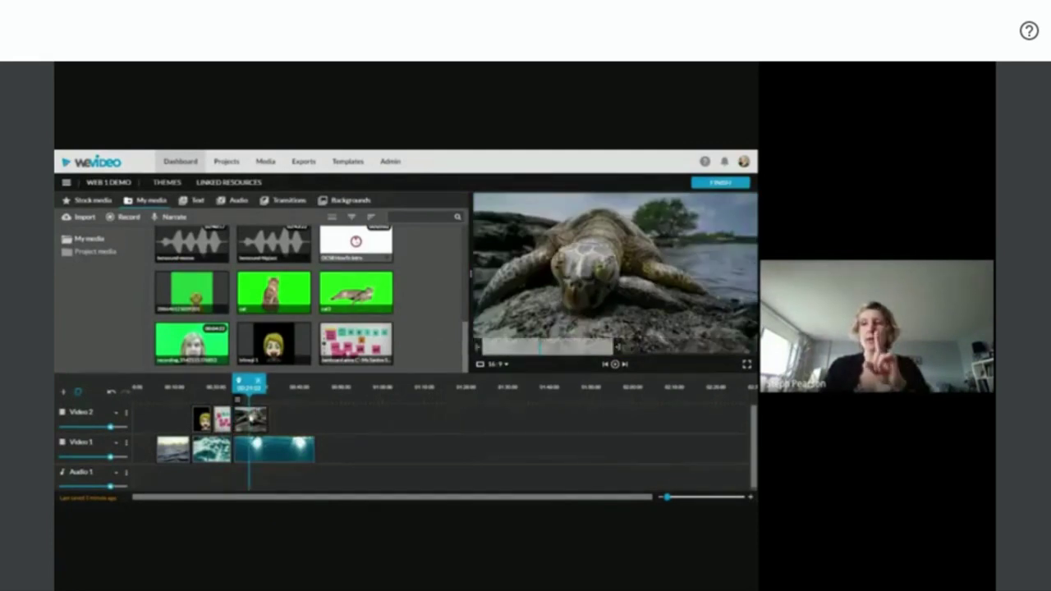
Scale the sea turtle clip on Video 2 to 0.36, place it in the frame's upper-right corner and preview the overlay.
{"action": "double_click", "coordinate": [250, 418]}
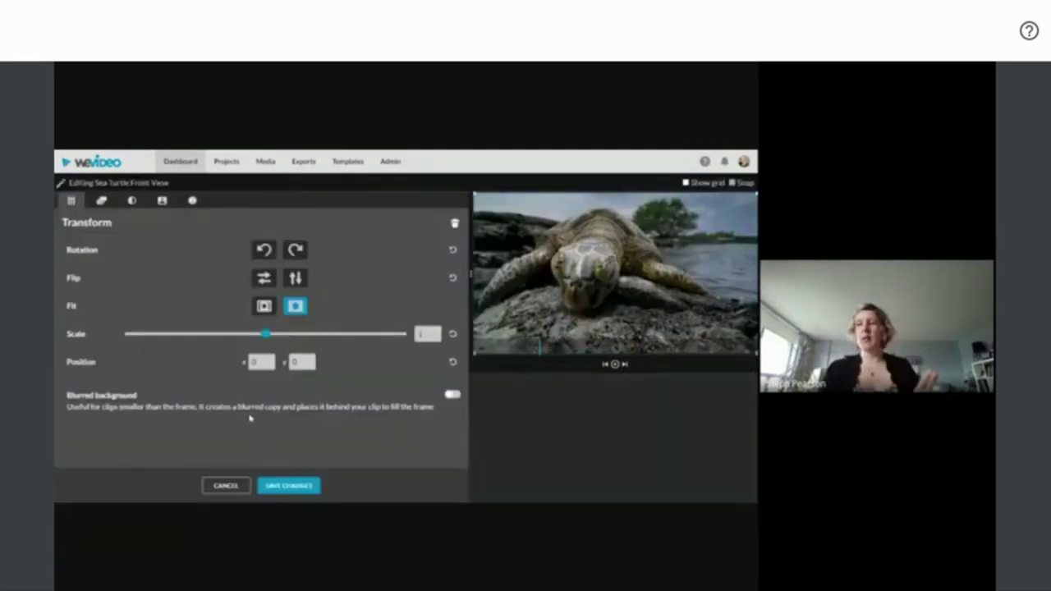
{"action": "left_click_drag", "start_coordinate": [265, 335], "coordinate": [174, 336]}
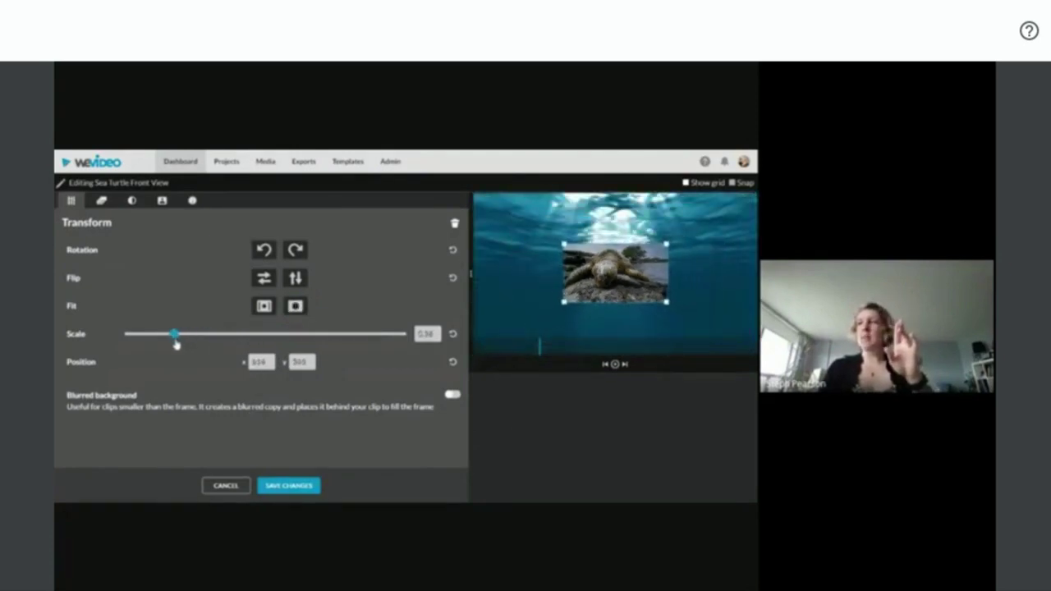
{"action": "left_click_drag", "start_coordinate": [606, 273], "coordinate": [683, 228]}
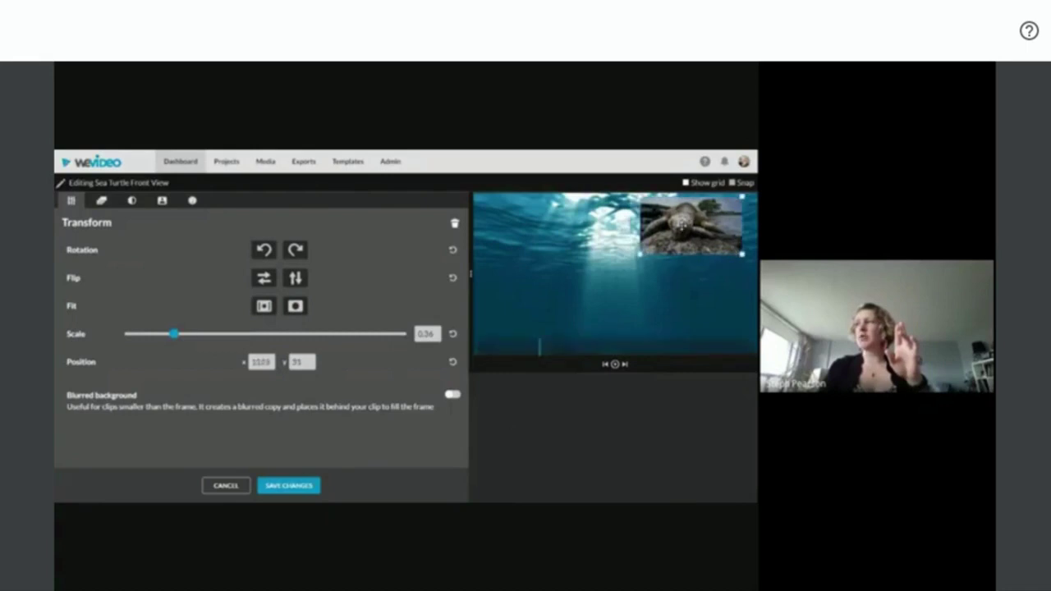
{"action": "left_click", "coordinate": [615, 365]}
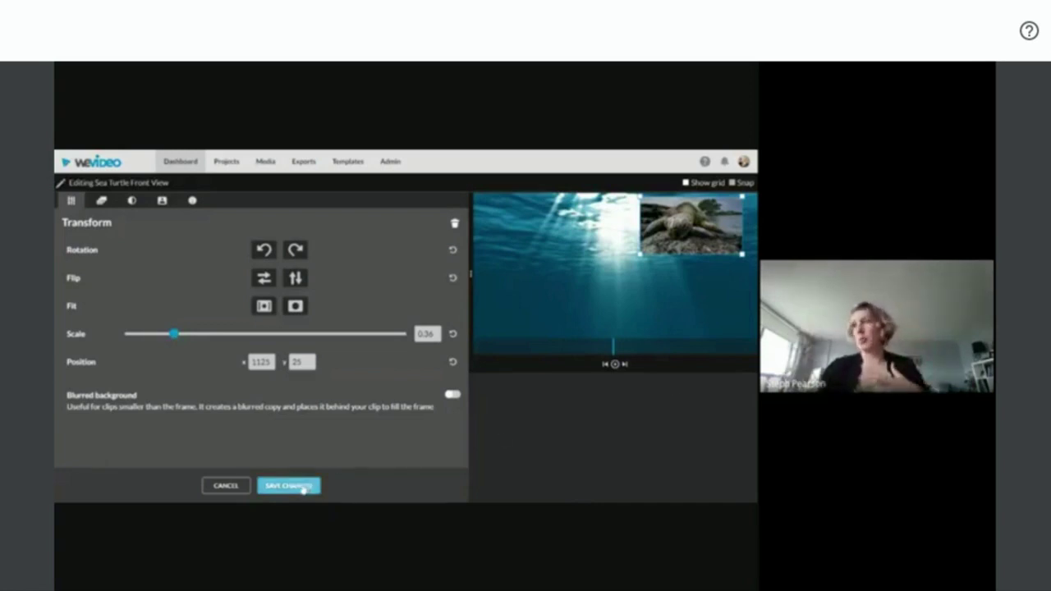
Animate the sea turtle clip with a start scale of 0.54 and an end scale of 1.84, and preview the animation.
{"action": "left_click", "coordinate": [102, 202]}
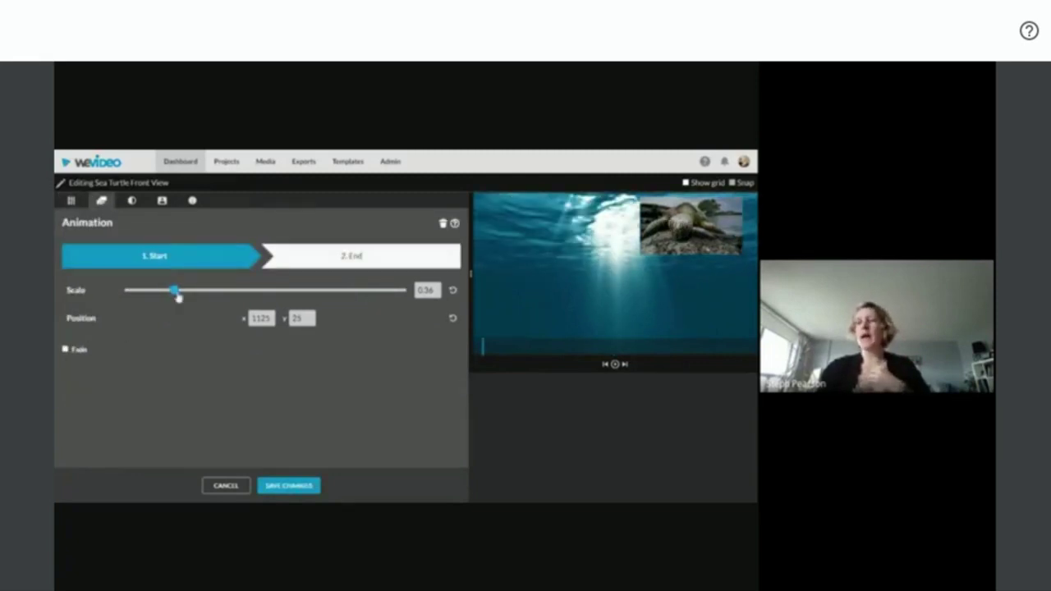
{"action": "left_click_drag", "start_coordinate": [175, 292], "coordinate": [202, 290]}
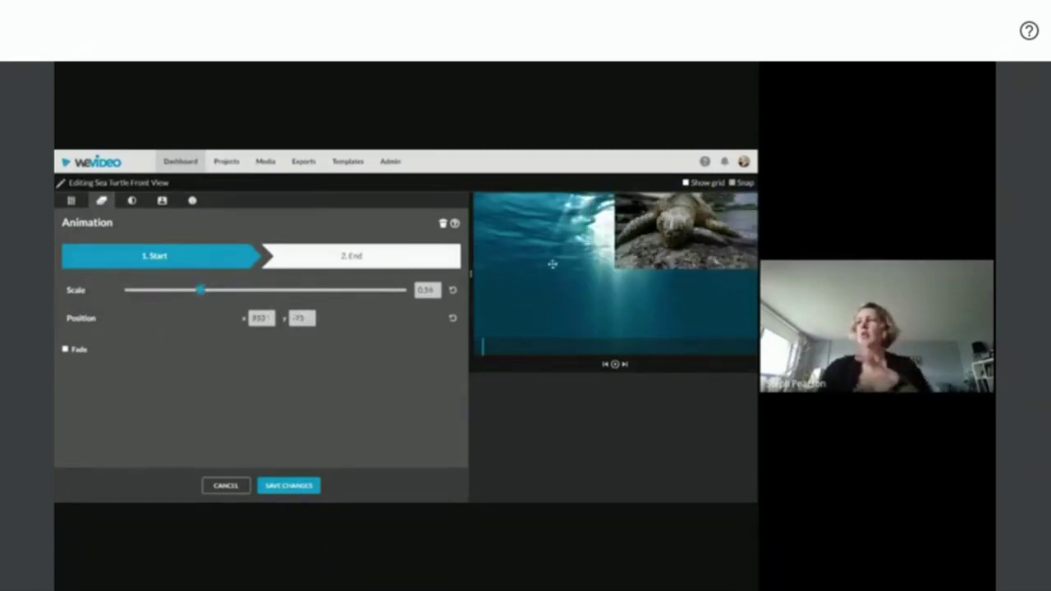
{"action": "left_click", "coordinate": [380, 258]}
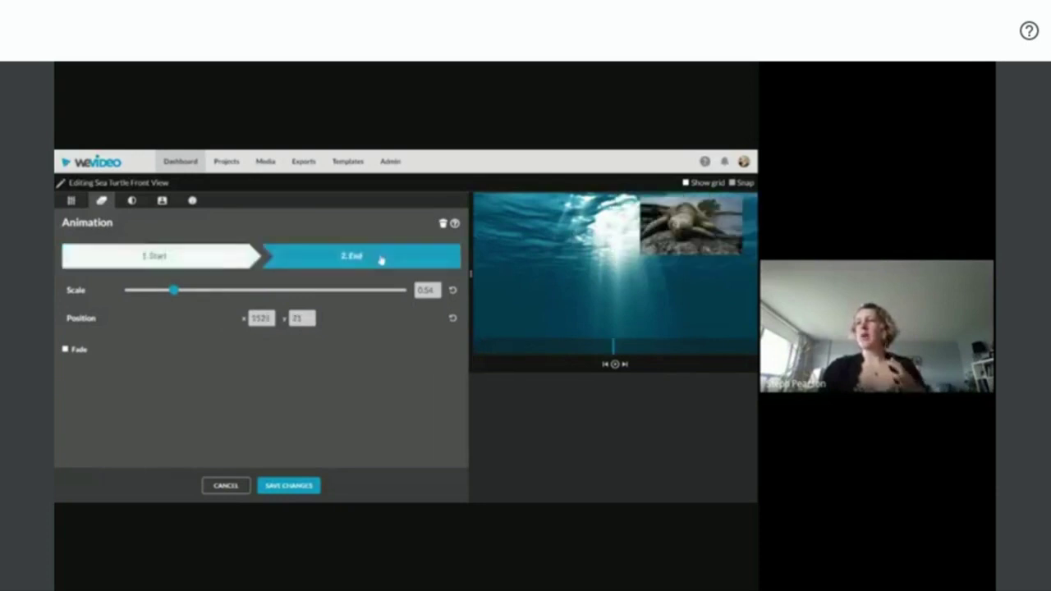
{"action": "left_click_drag", "start_coordinate": [179, 292], "coordinate": [295, 293]}
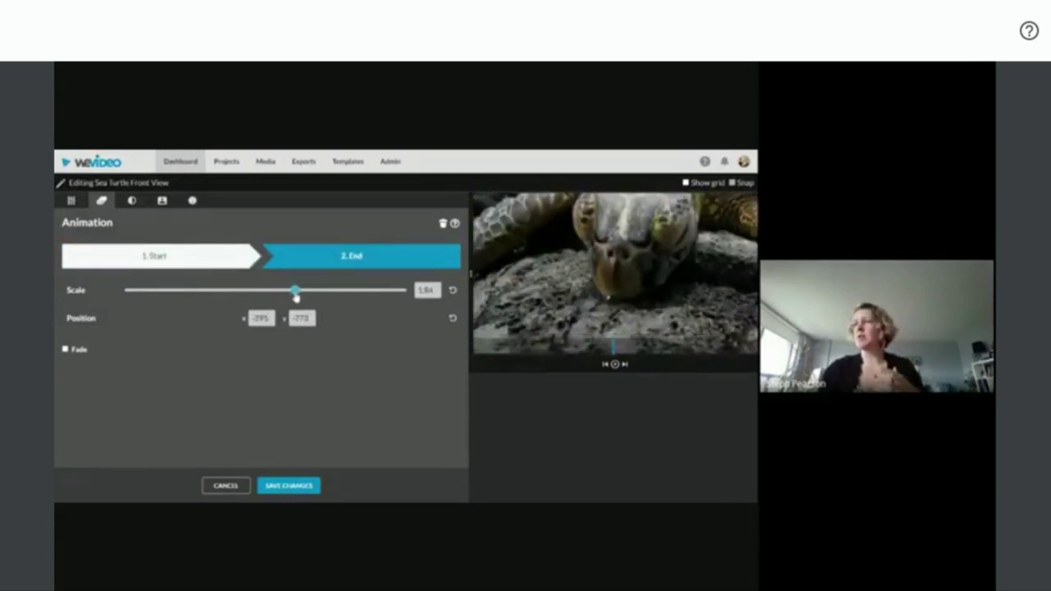
{"action": "left_click", "coordinate": [614, 367]}
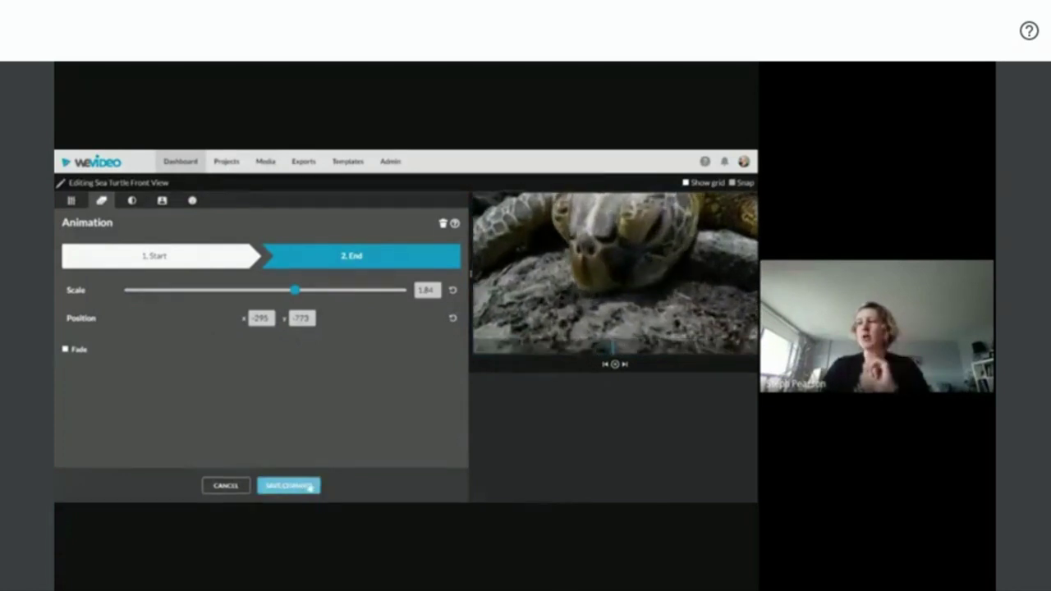
Set the sea turtle clip's color tint to -65 and temperature to 40.
{"action": "left_click", "coordinate": [132, 201]}
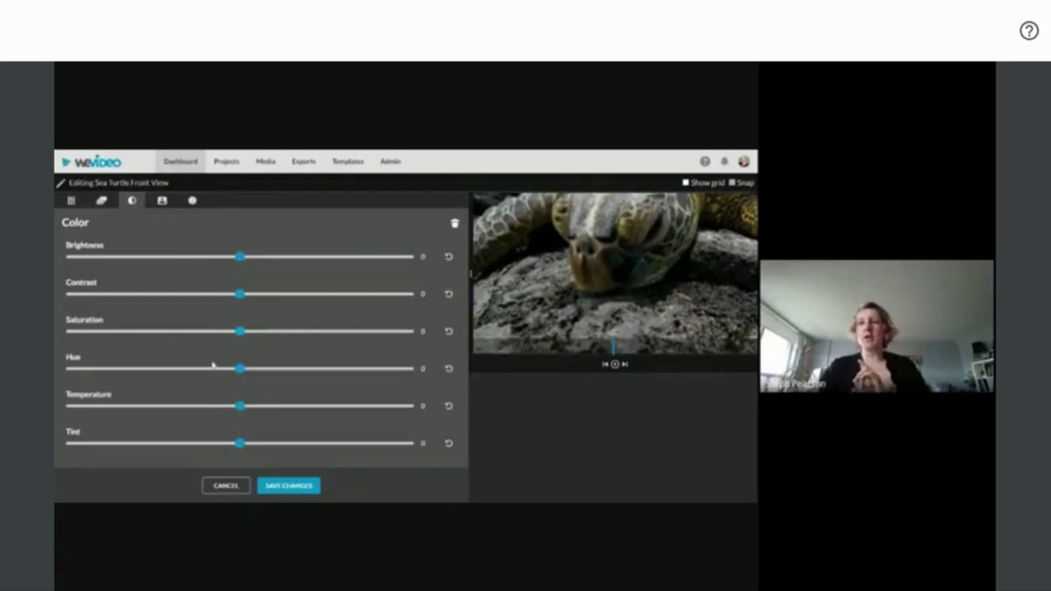
{"action": "left_click_drag", "start_coordinate": [239, 443], "coordinate": [128, 443]}
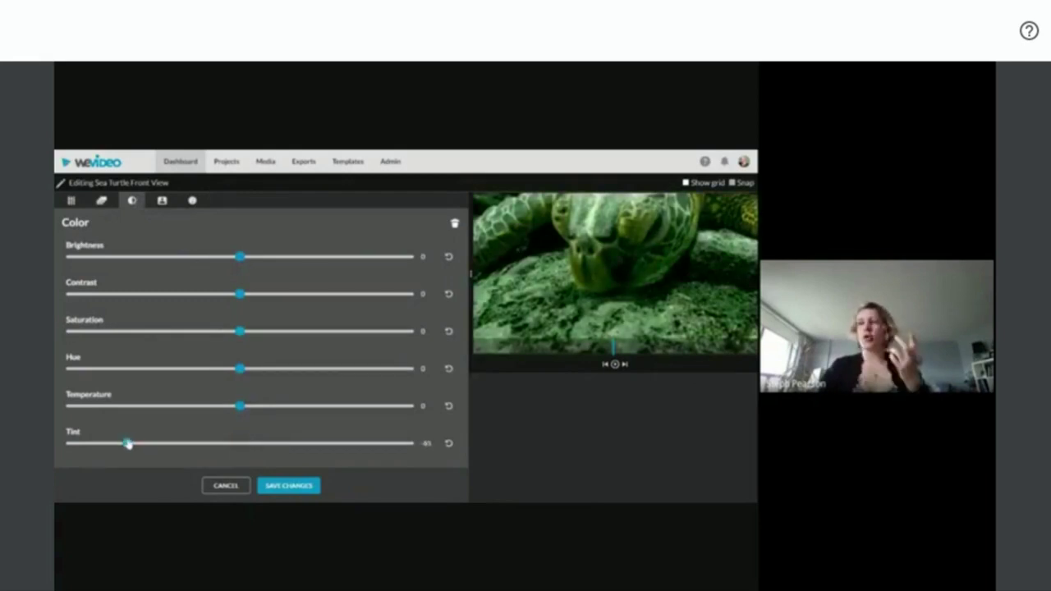
{"action": "left_click_drag", "start_coordinate": [243, 410], "coordinate": [315, 409]}
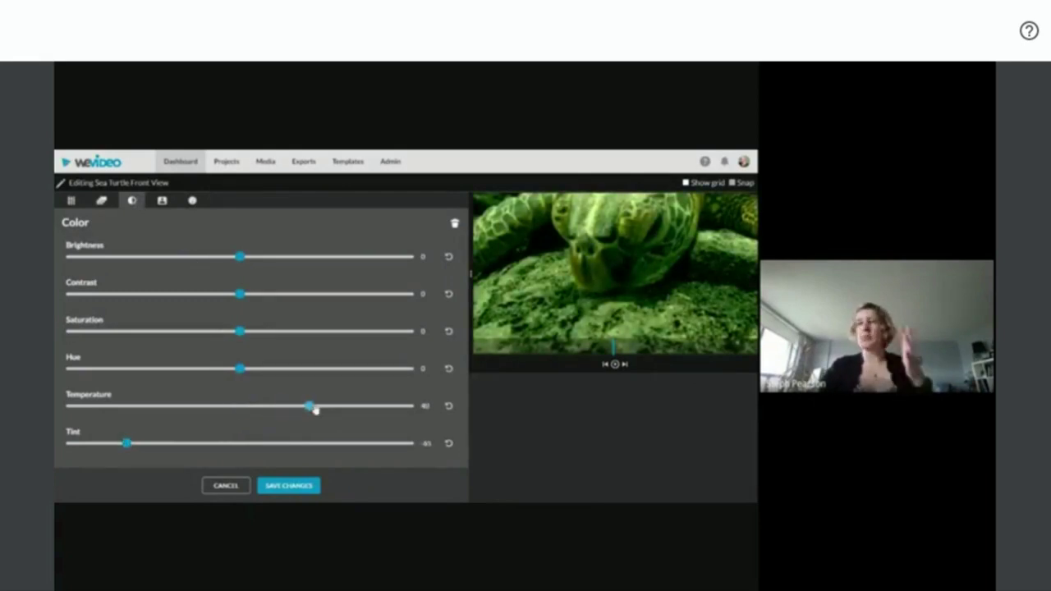
Review the color keying and speed settings available for the sea turtle clip.
{"action": "left_click", "coordinate": [162, 203]}
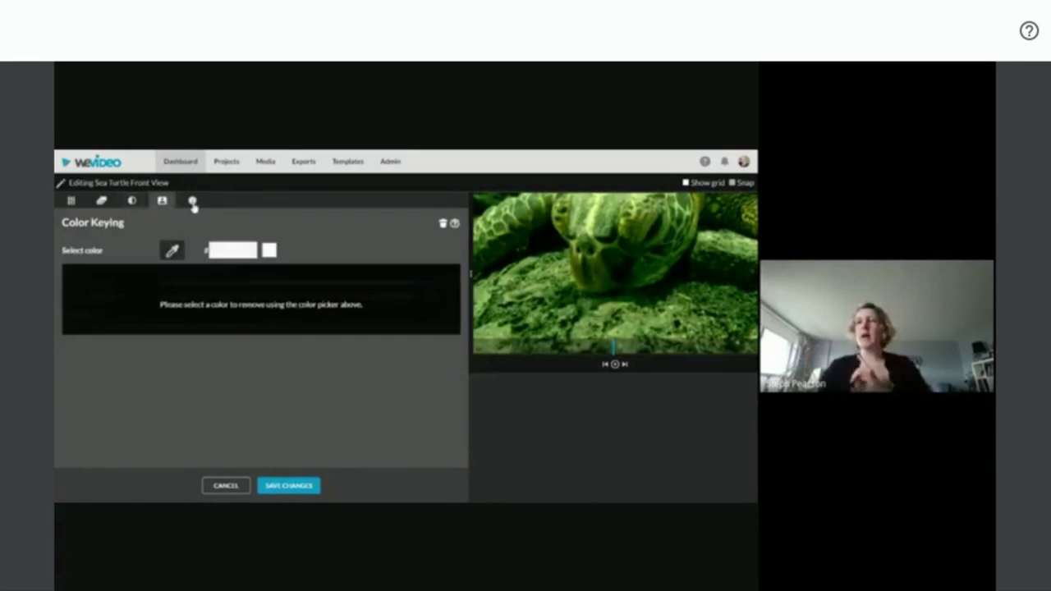
{"action": "left_click", "coordinate": [192, 202]}
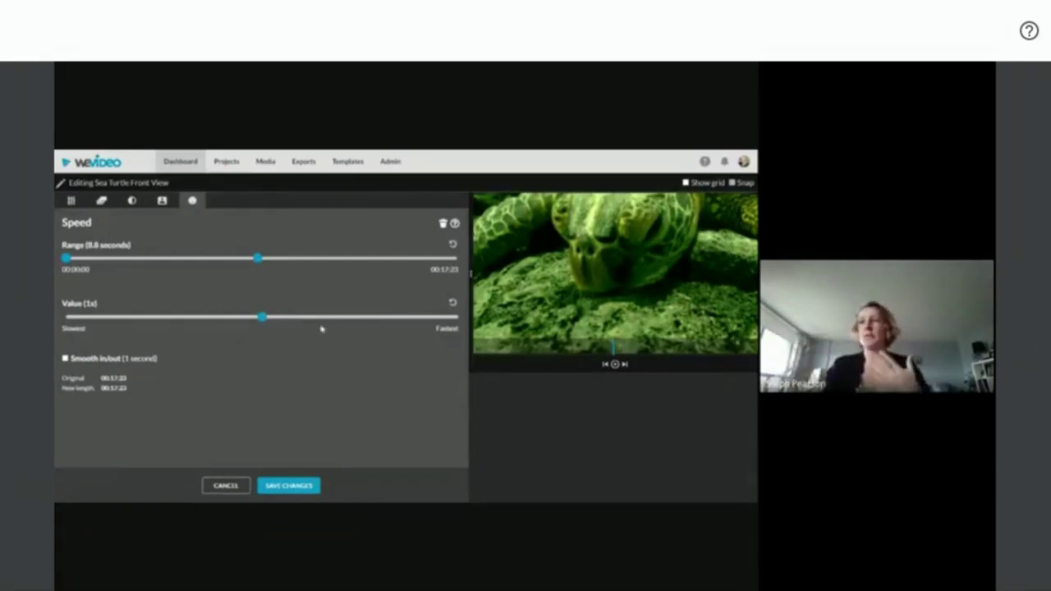
Speed up a 9.92-second range in the middle of the sea turtle clip to 5x, save the changes and preview the timeline.
{"action": "mouse_move", "coordinate": [266, 320]}
{"action": "left_mouse_down"}
{"action": "mouse_move", "coordinate": [326, 318]}
{"action": "mouse_move", "coordinate": [246, 320]}
{"action": "mouse_move", "coordinate": [258, 322]}
{"action": "left_mouse_up"}
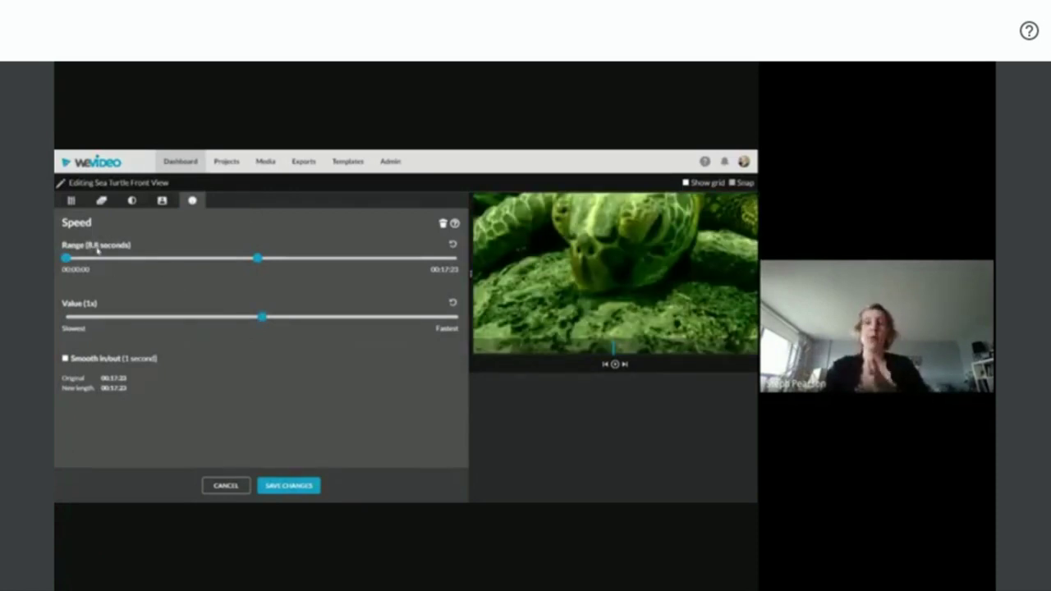
{"action": "left_click_drag", "start_coordinate": [67, 259], "coordinate": [177, 263]}
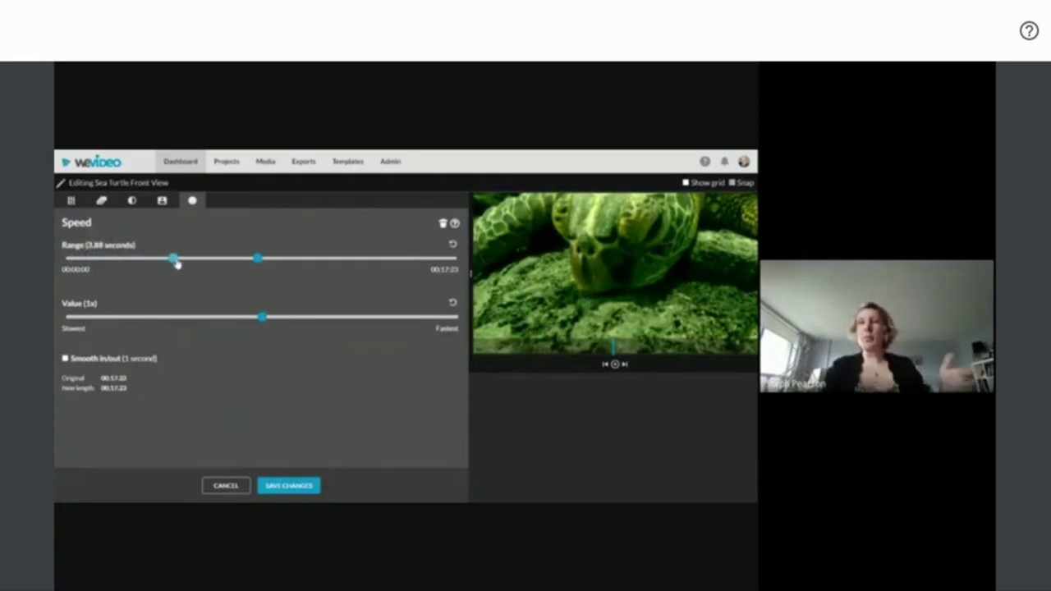
{"action": "left_click_drag", "start_coordinate": [258, 260], "coordinate": [393, 267]}
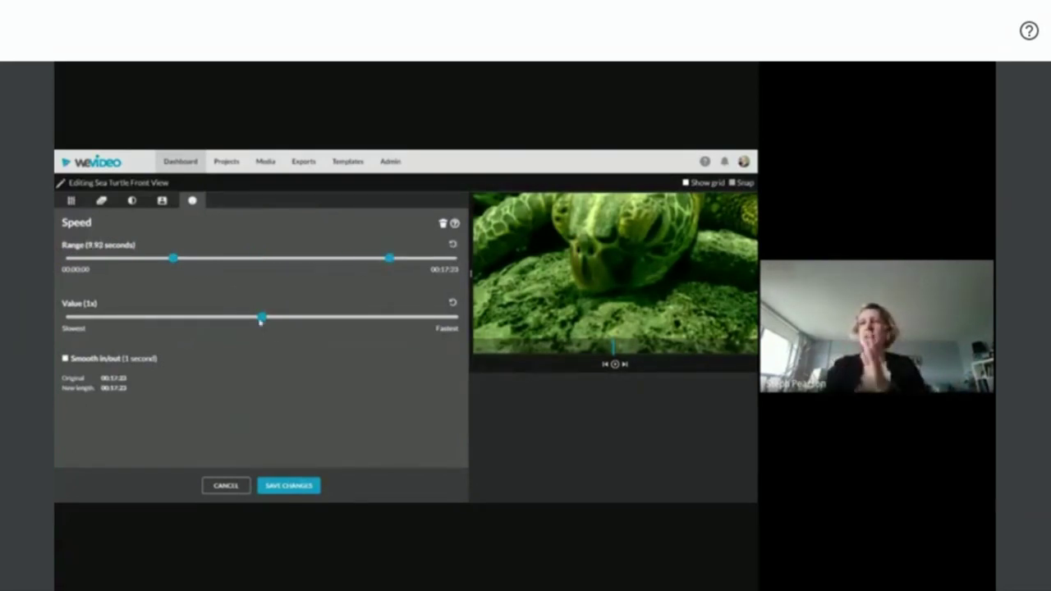
{"action": "left_click_drag", "start_coordinate": [260, 320], "coordinate": [345, 322]}
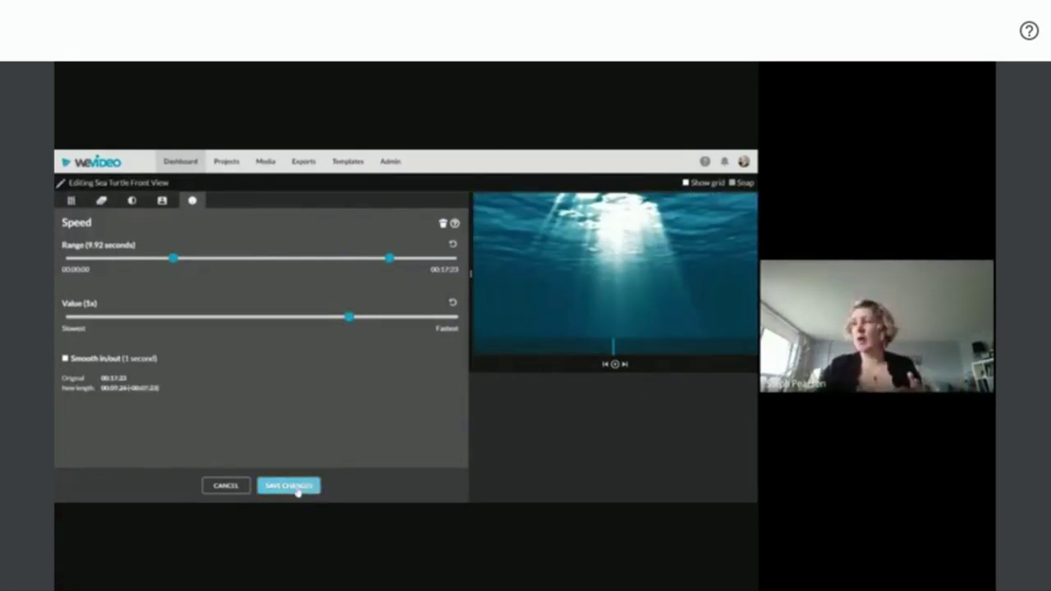
{"action": "left_click", "coordinate": [299, 488]}
{"action": "left_click_drag", "start_coordinate": [249, 383], "coordinate": [218, 383]}
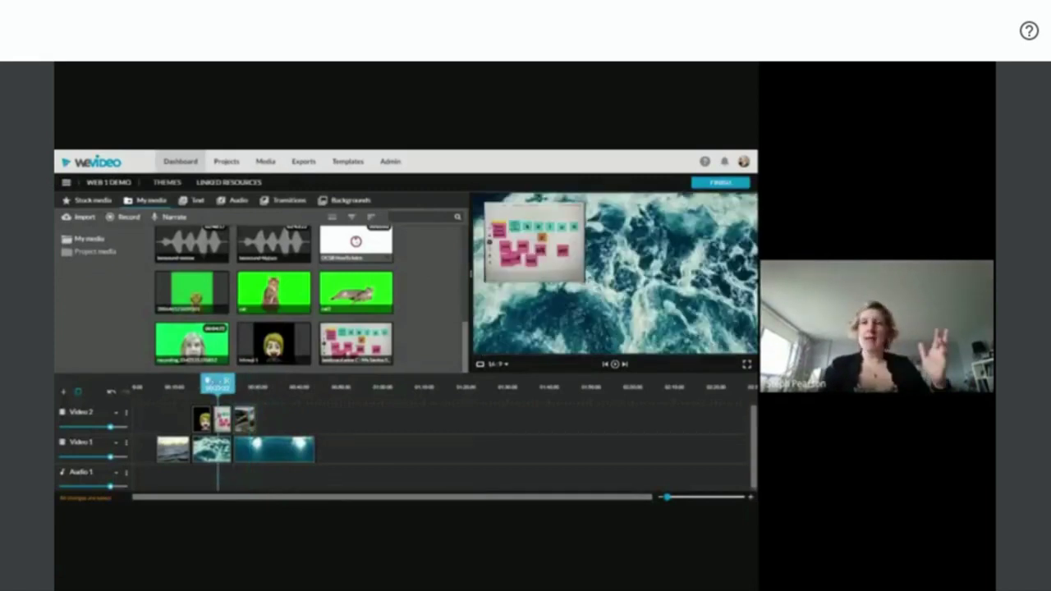
{"action": "key", "text": "space"}
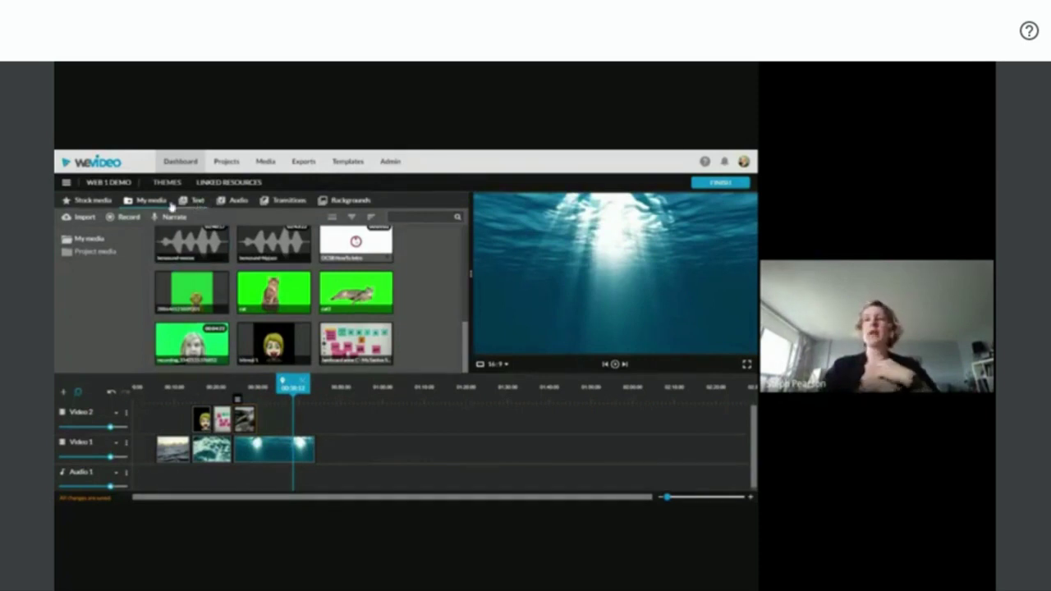
Check the available recording sources, and record and save a voiceover narration of about 5 seconds.
{"action": "left_click", "coordinate": [125, 218]}
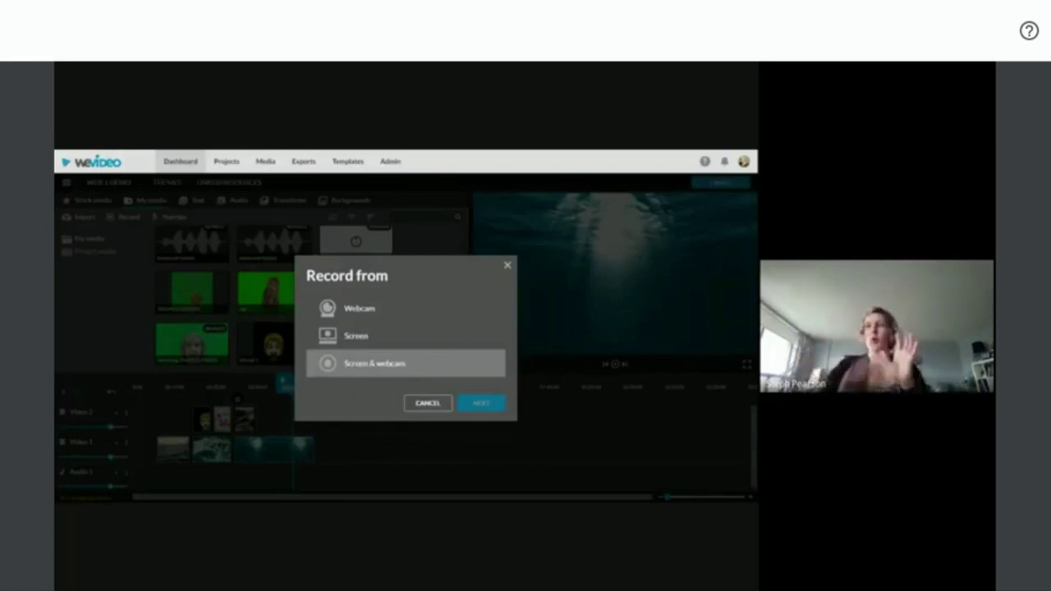
{"action": "left_click", "coordinate": [431, 403]}
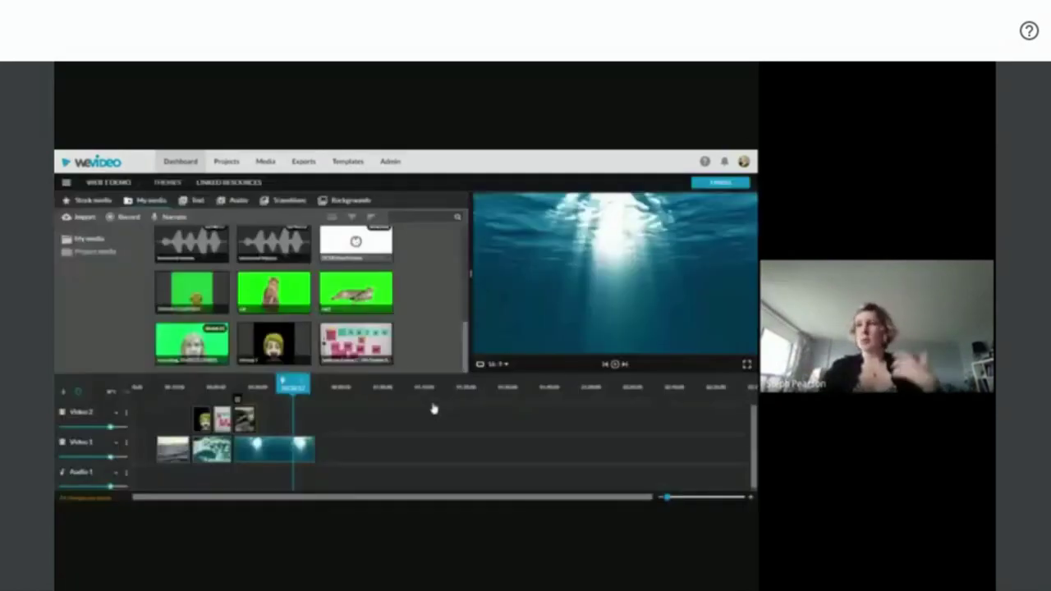
{"action": "left_click", "coordinate": [164, 218]}
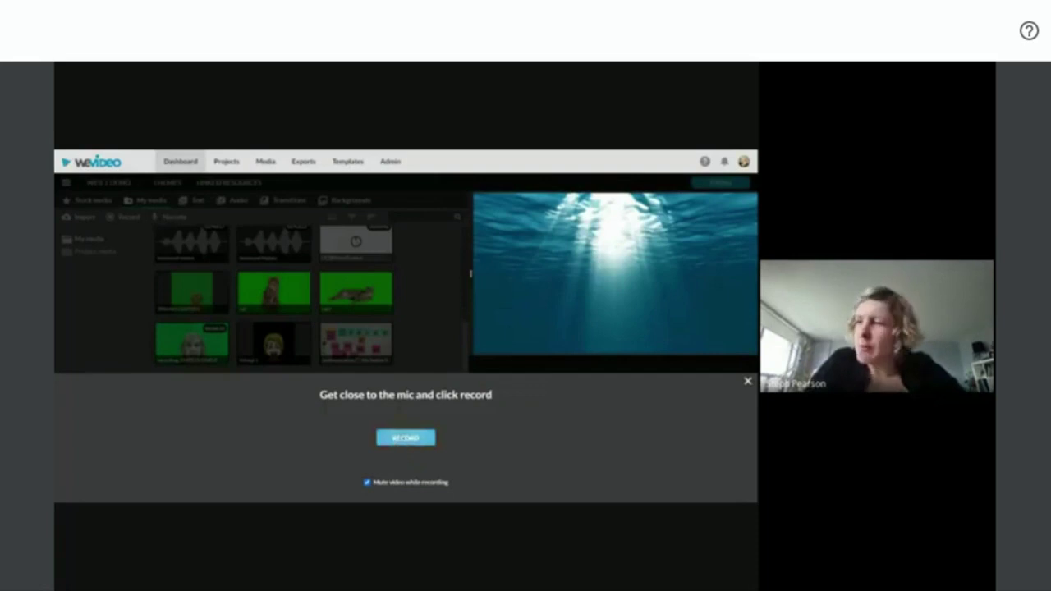
{"action": "left_click", "coordinate": [399, 442]}
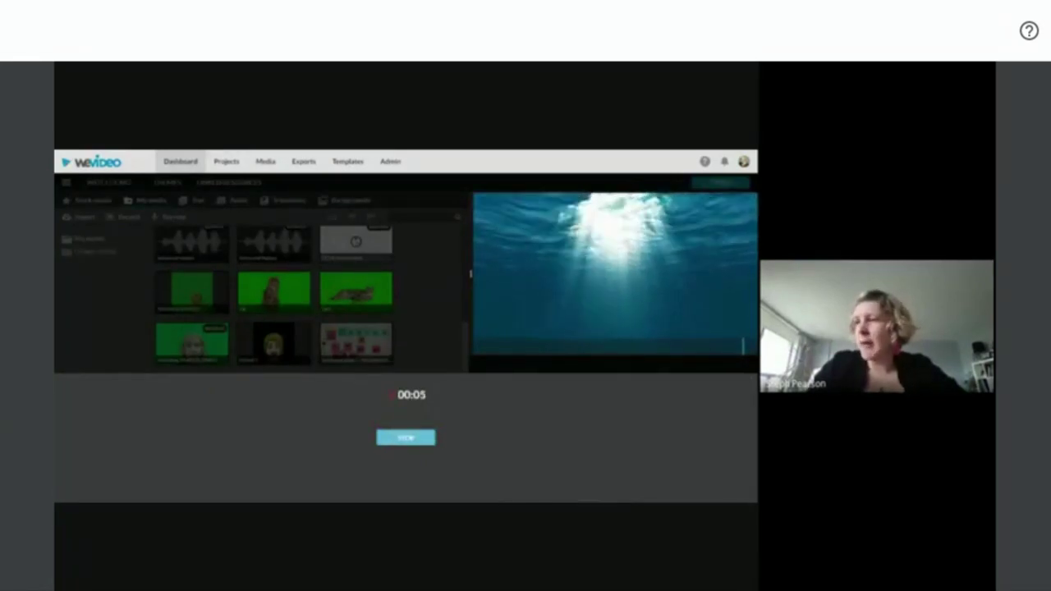
{"action": "left_click", "coordinate": [400, 440]}
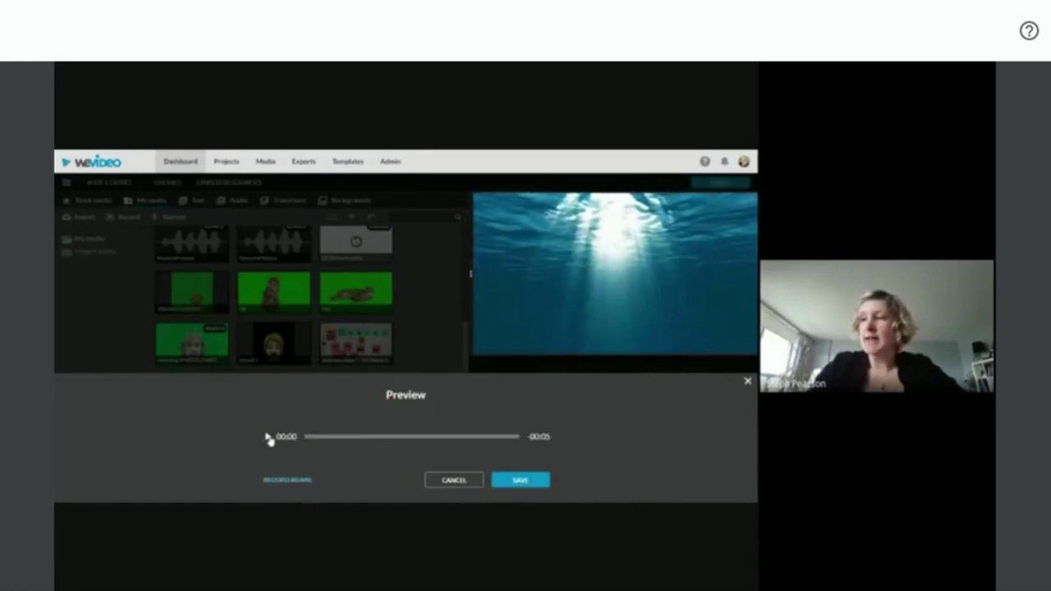
{"action": "left_click", "coordinate": [523, 481]}
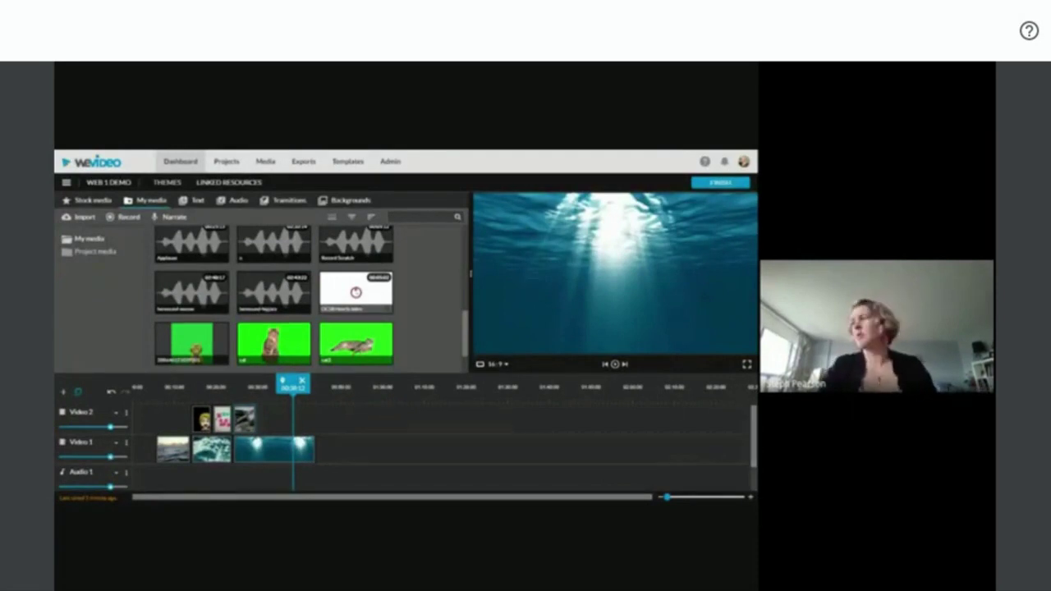
Move the recorded clip on the Voiceover 1 track earlier so it sits beneath the second half of the waves clip.
{"action": "scroll", "coordinate": [753, 444], "scroll_direction": "down", "scroll_amount": 3}
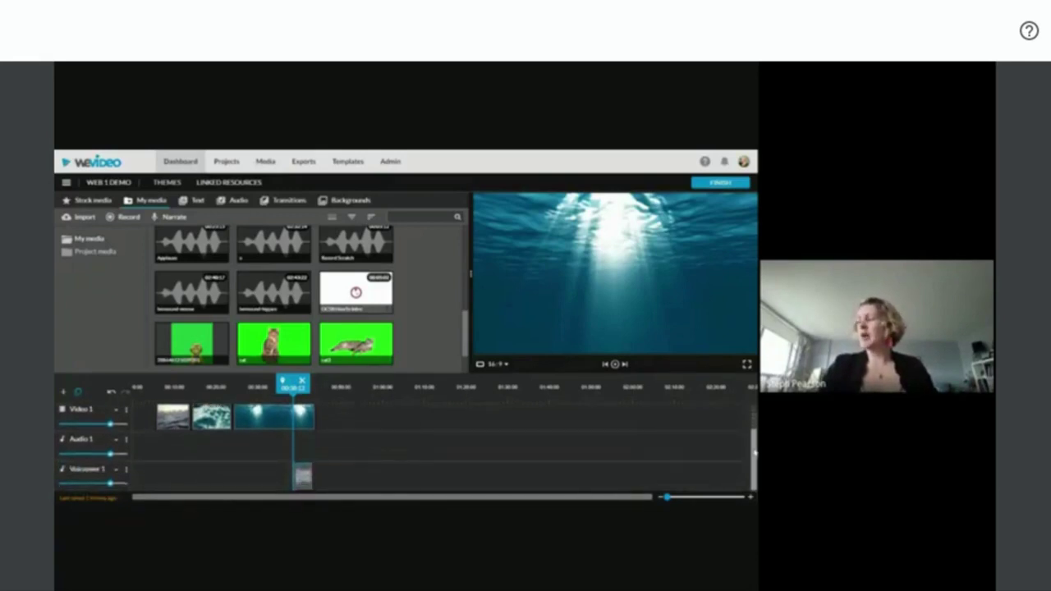
{"action": "scroll", "coordinate": [754, 453], "scroll_direction": "up", "scroll_amount": 2}
{"action": "scroll", "coordinate": [754, 456], "scroll_direction": "down", "scroll_amount": 2}
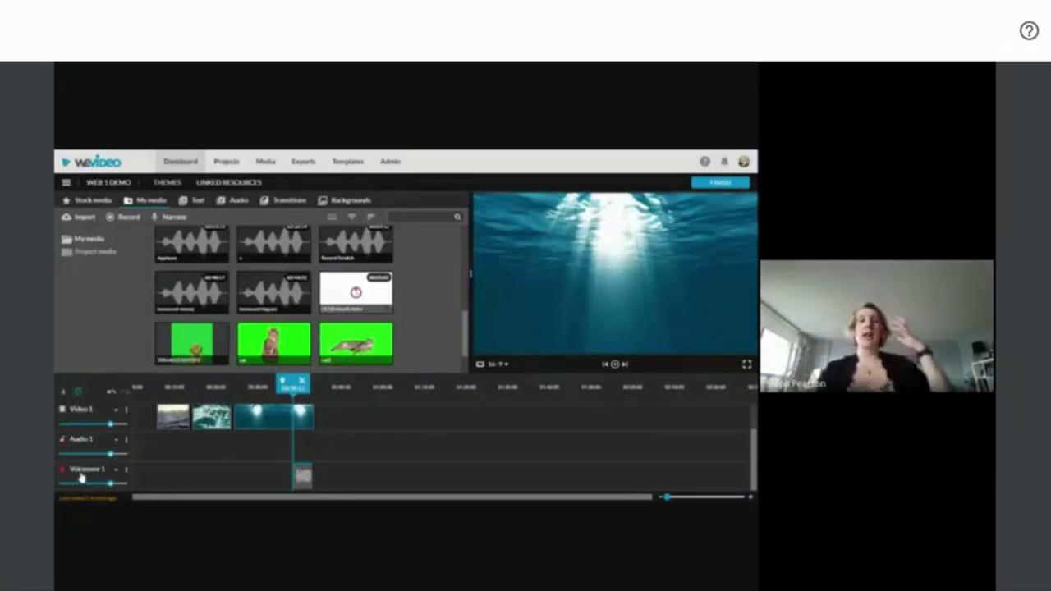
{"action": "scroll", "coordinate": [234, 443], "scroll_direction": "up", "scroll_amount": 1}
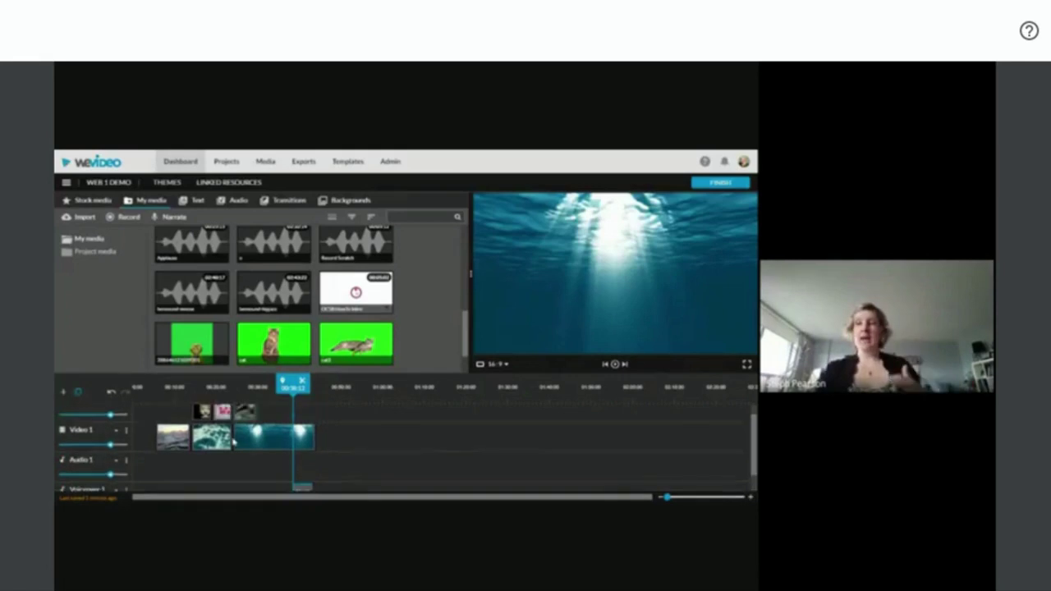
{"action": "scroll", "coordinate": [233, 439], "scroll_direction": "up", "scroll_amount": 1}
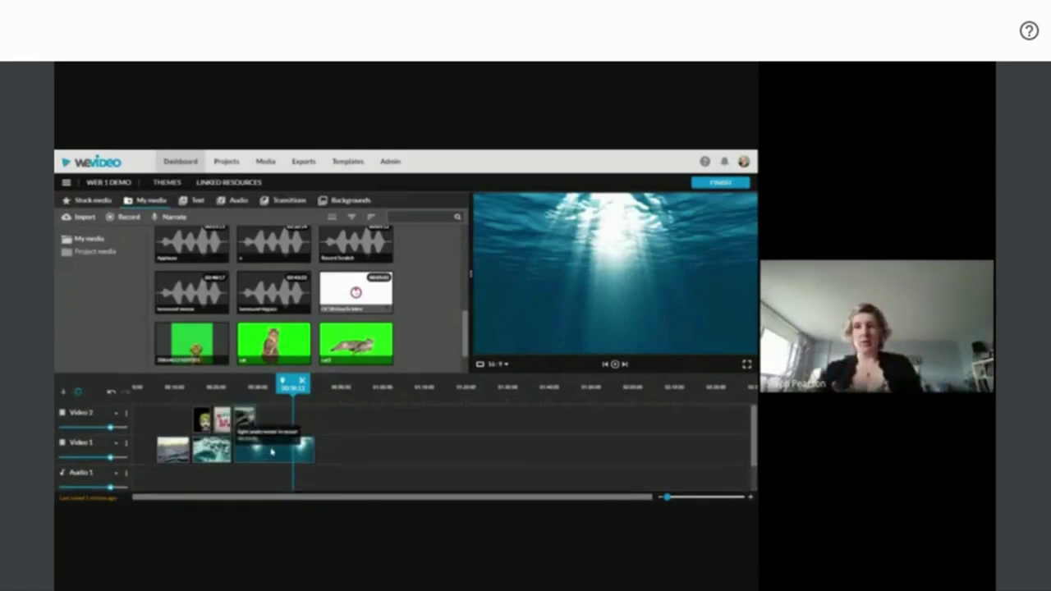
{"action": "scroll", "coordinate": [272, 451], "scroll_direction": "down", "scroll_amount": 2}
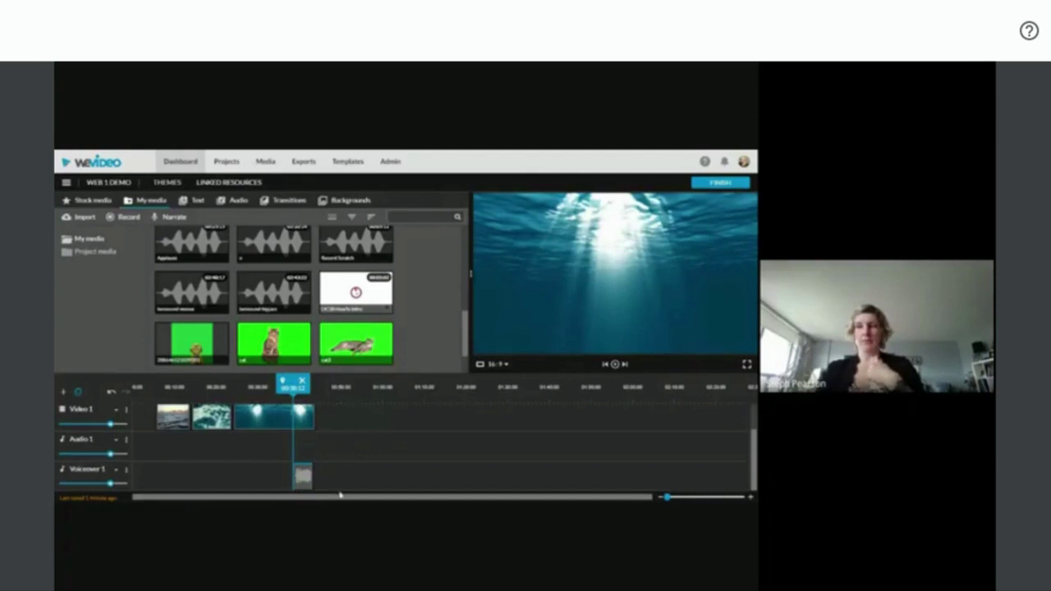
{"action": "left_click_drag", "start_coordinate": [302, 476], "coordinate": [220, 480]}
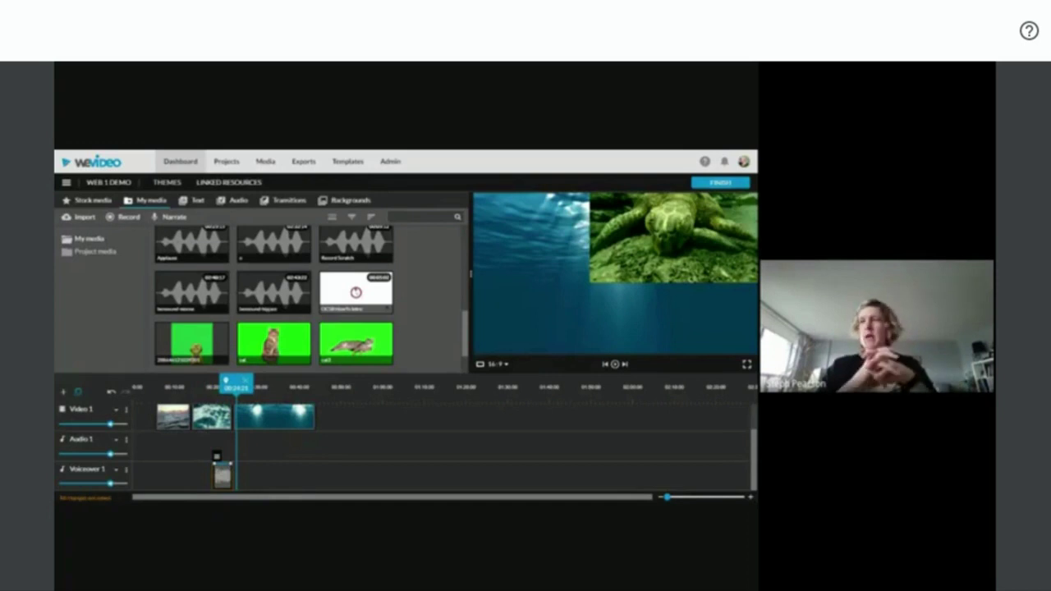
{"action": "scroll", "coordinate": [252, 474], "scroll_direction": "up", "scroll_amount": 2}
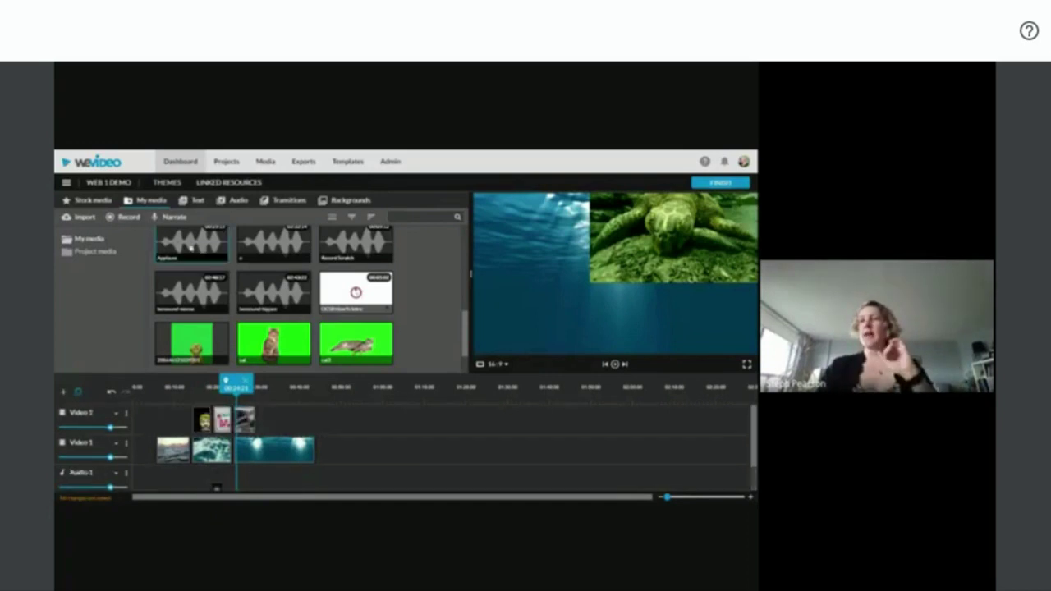
Find the Tiramisu motion title and shift all the video clips slightly later to make room for it at the start.
{"action": "left_click", "coordinate": [195, 202]}
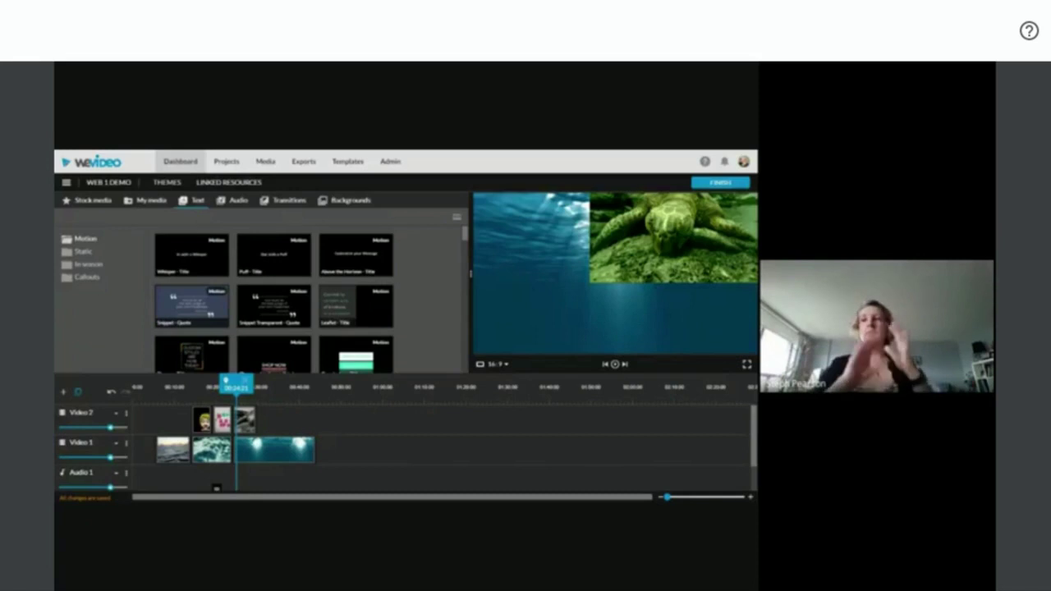
{"action": "scroll", "coordinate": [267, 345], "scroll_direction": "down", "scroll_amount": 2}
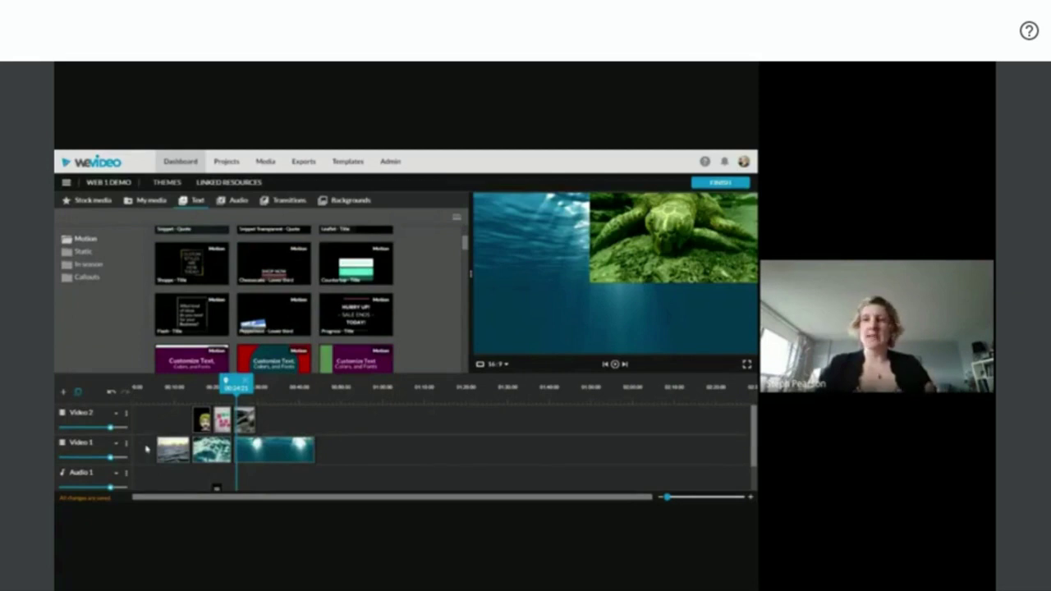
{"action": "scroll", "coordinate": [323, 305], "scroll_direction": "down", "scroll_amount": 5}
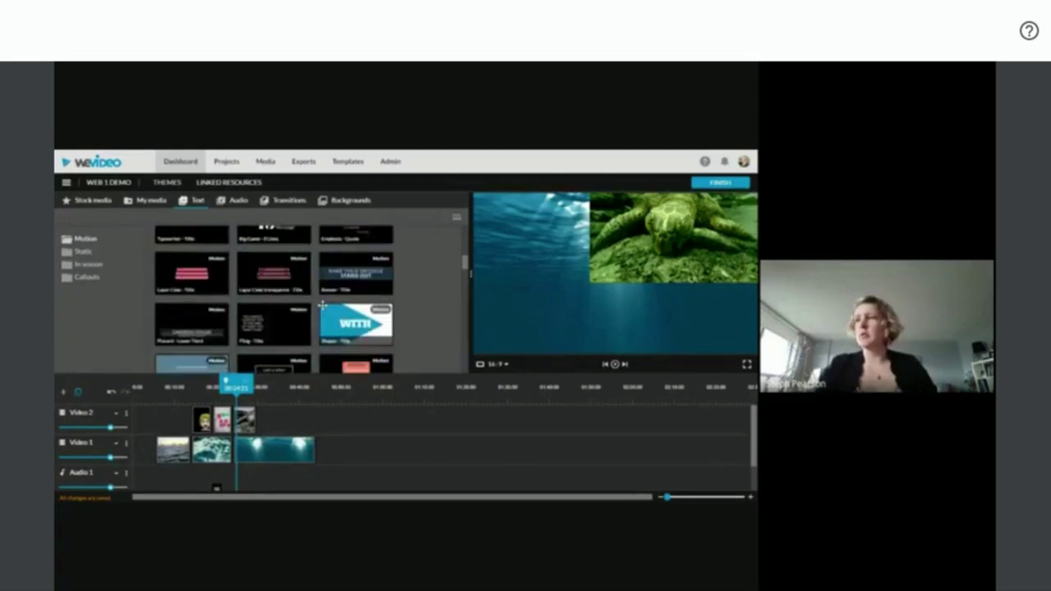
{"action": "scroll", "coordinate": [323, 305], "scroll_direction": "down", "scroll_amount": 3}
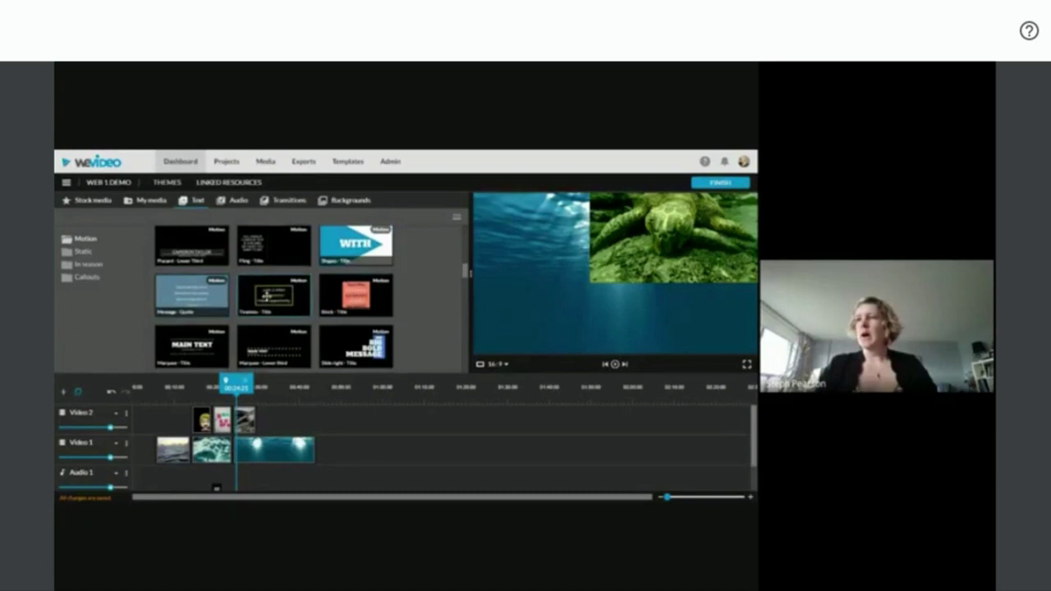
{"action": "left_click_drag", "start_coordinate": [267, 296], "coordinate": [147, 454]}
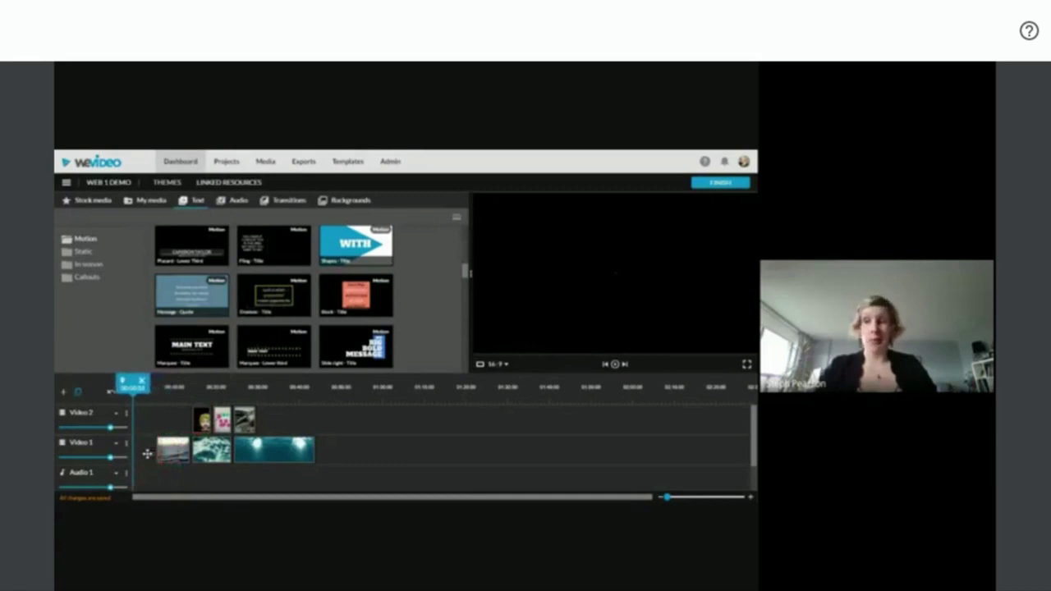
{"action": "left_click_drag", "start_coordinate": [160, 416], "coordinate": [323, 477]}
{"action": "left_click_drag", "start_coordinate": [234, 452], "coordinate": [247, 451]}
Place the Tiramisu title at the very start of Video 1 and move all the other clips back against its end.
{"action": "left_click_drag", "start_coordinate": [279, 296], "coordinate": [145, 451]}
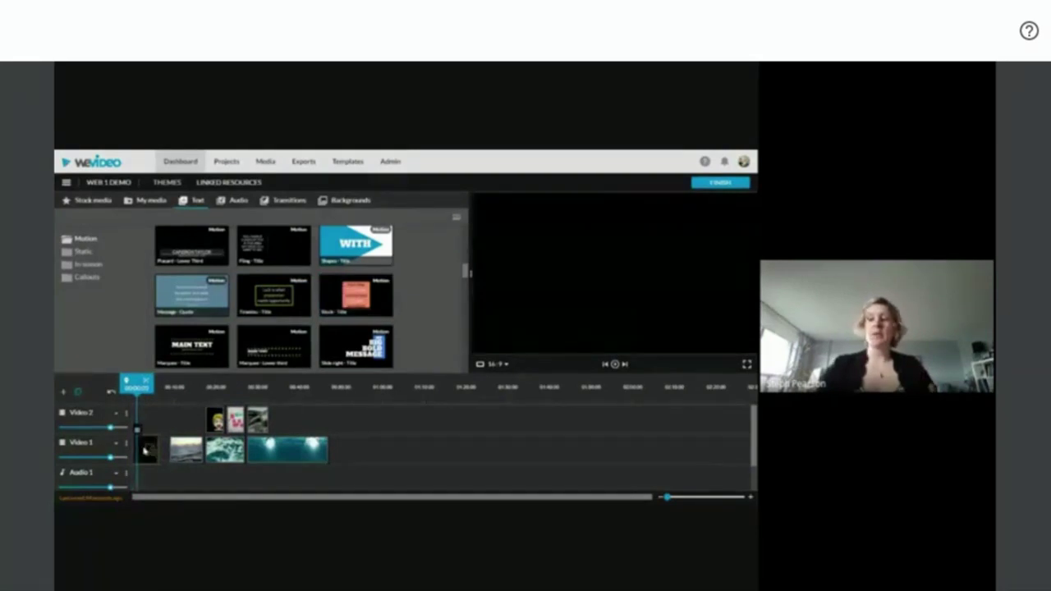
{"action": "key", "text": "Delete"}
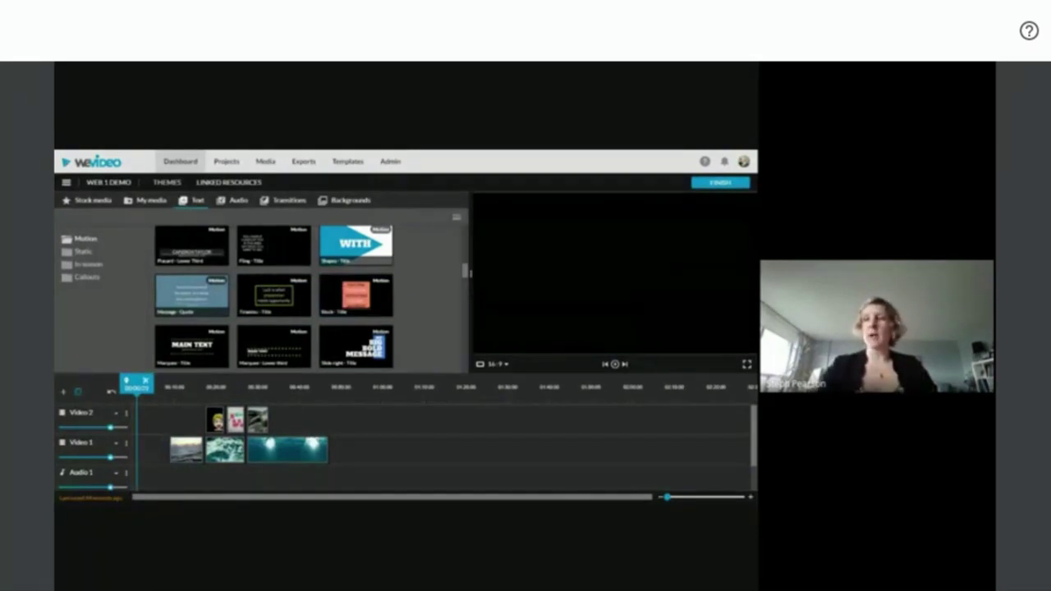
{"action": "left_click_drag", "start_coordinate": [280, 303], "coordinate": [144, 446]}
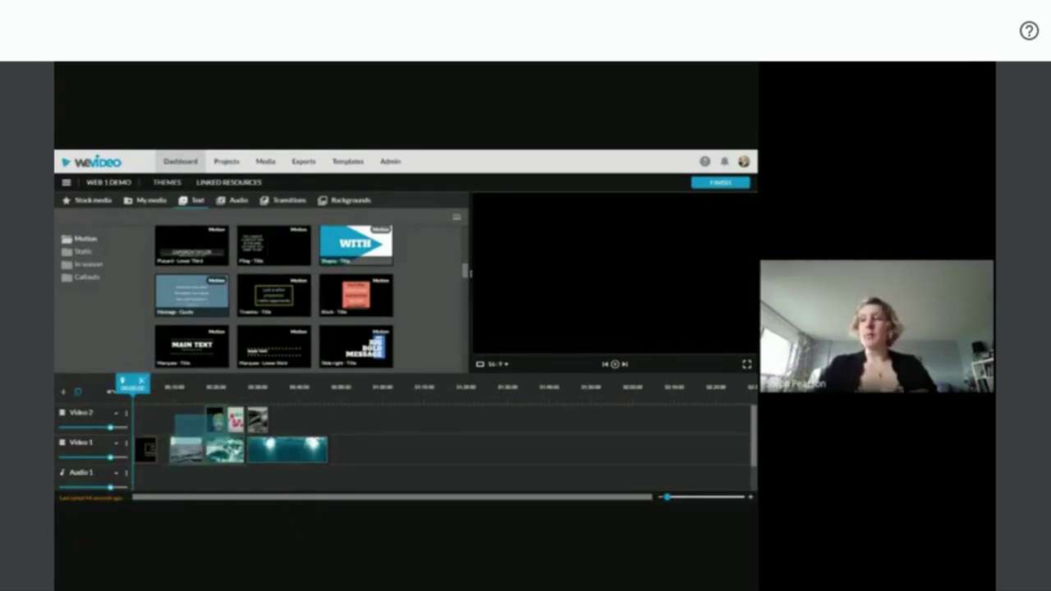
{"action": "left_click_drag", "start_coordinate": [243, 463], "coordinate": [236, 460]}
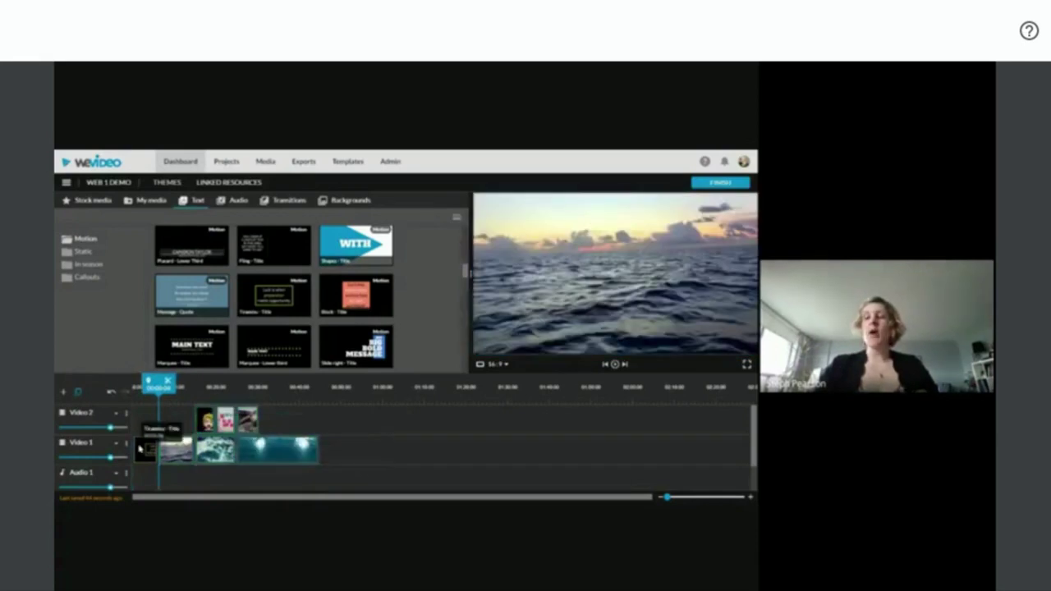
Replace the three lines of the Tiramisu title with "Happy", "Birthday" and "Wake!".
{"action": "left_click", "coordinate": [140, 448]}
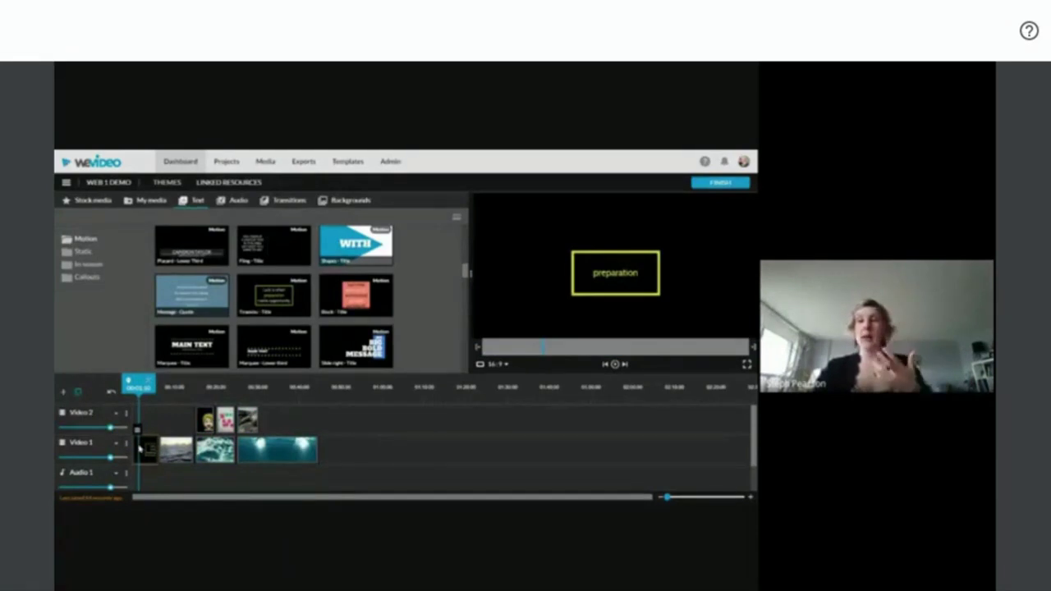
{"action": "double_click", "coordinate": [140, 448]}
{"action": "left_click", "coordinate": [162, 302]}
{"action": "key", "text": "ctrl+a"}
{"action": "key", "text": "BackSpace"}
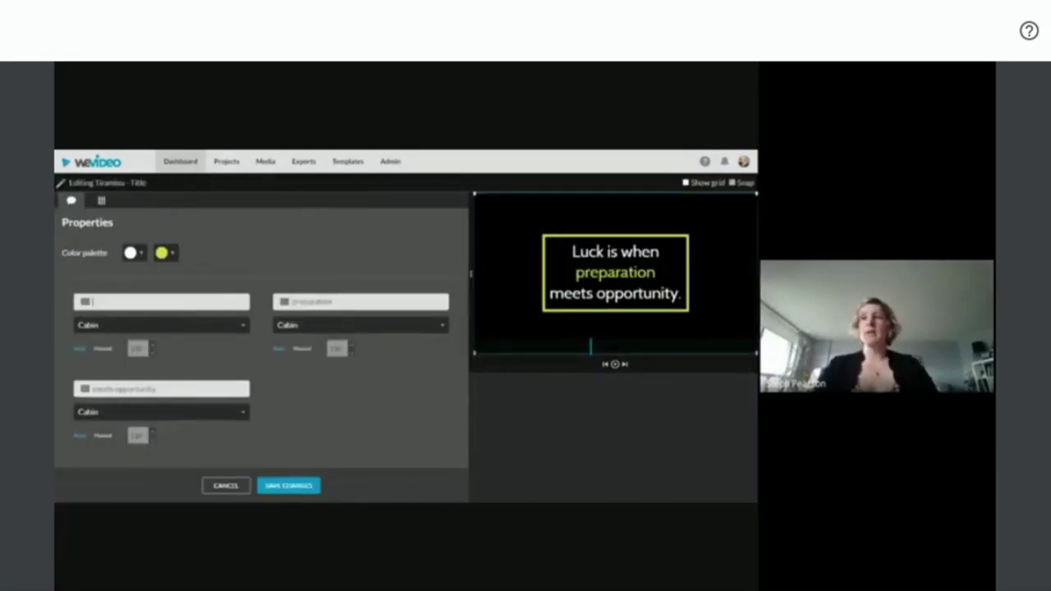
{"action": "type", "text": "Happy "}
{"action": "type", "text": "Birthday"}
{"action": "left_click", "coordinate": [162, 388]}
{"action": "key", "text": "ctrl+a"}
{"action": "key", "text": "BackSpace"}
{"action": "type", "text": "W"}
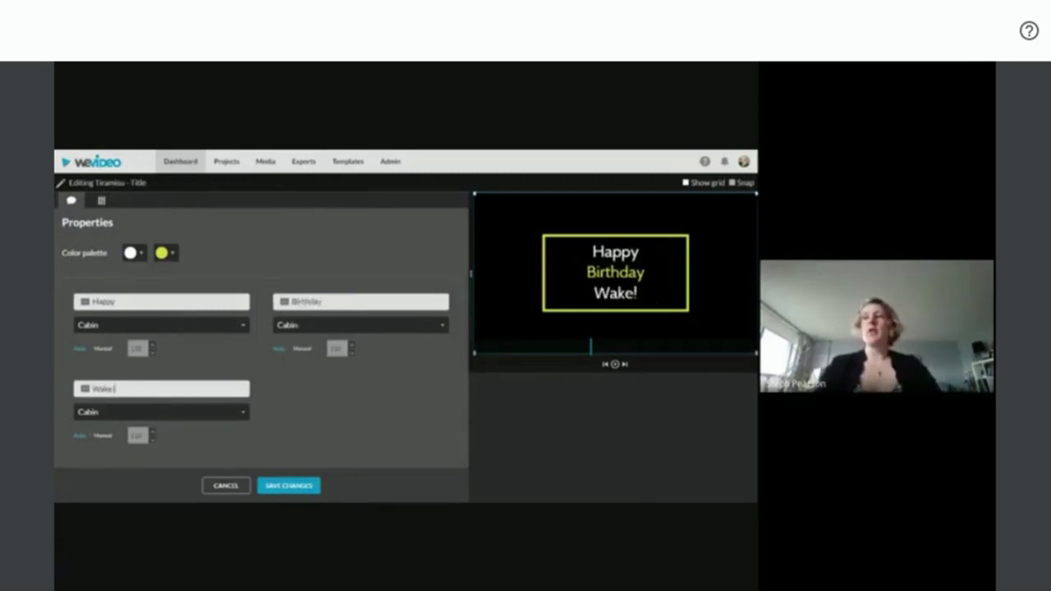
Set the fonts of "Happy", "Birthday" and "Wake!" to 2Dumb, DistantGalaxy and Merriweather, and change the title's yellow accent color to blue.
{"action": "left_click", "coordinate": [134, 326]}
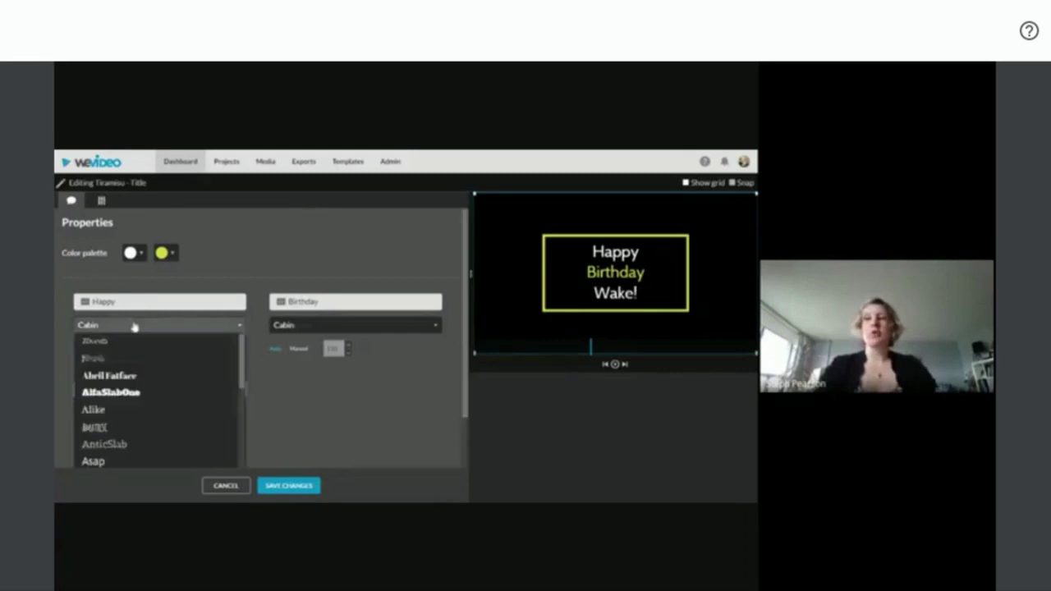
{"action": "left_click", "coordinate": [131, 344]}
{"action": "left_click", "coordinate": [317, 326]}
{"action": "scroll", "coordinate": [305, 427], "scroll_direction": "down", "scroll_amount": 6}
{"action": "scroll", "coordinate": [308, 425], "scroll_direction": "up", "scroll_amount": 1}
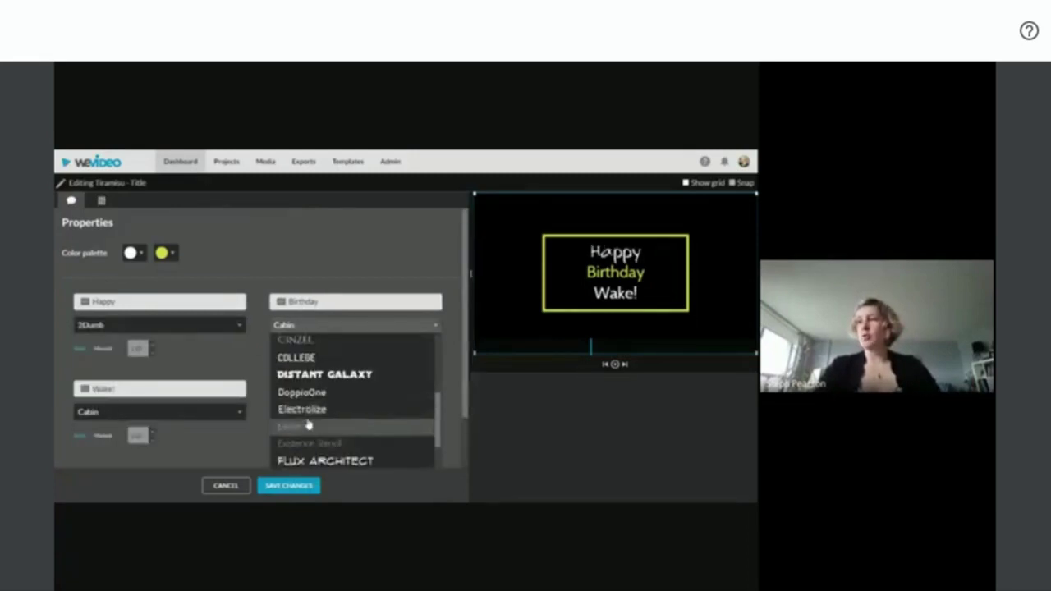
{"action": "left_click", "coordinate": [300, 375]}
{"action": "left_click", "coordinate": [117, 415]}
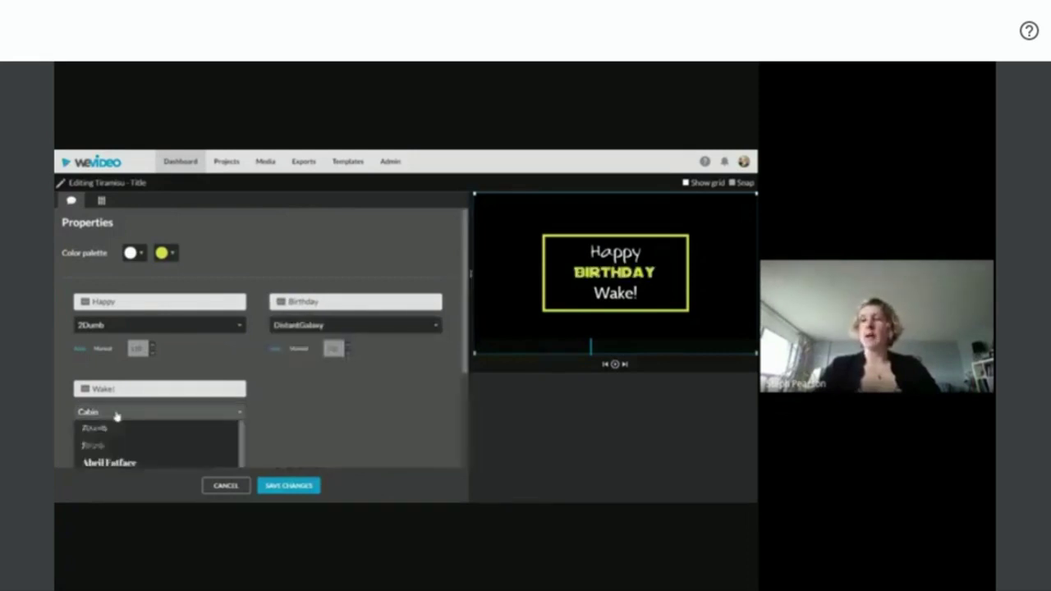
{"action": "scroll", "coordinate": [118, 417], "scroll_direction": "down", "scroll_amount": 10}
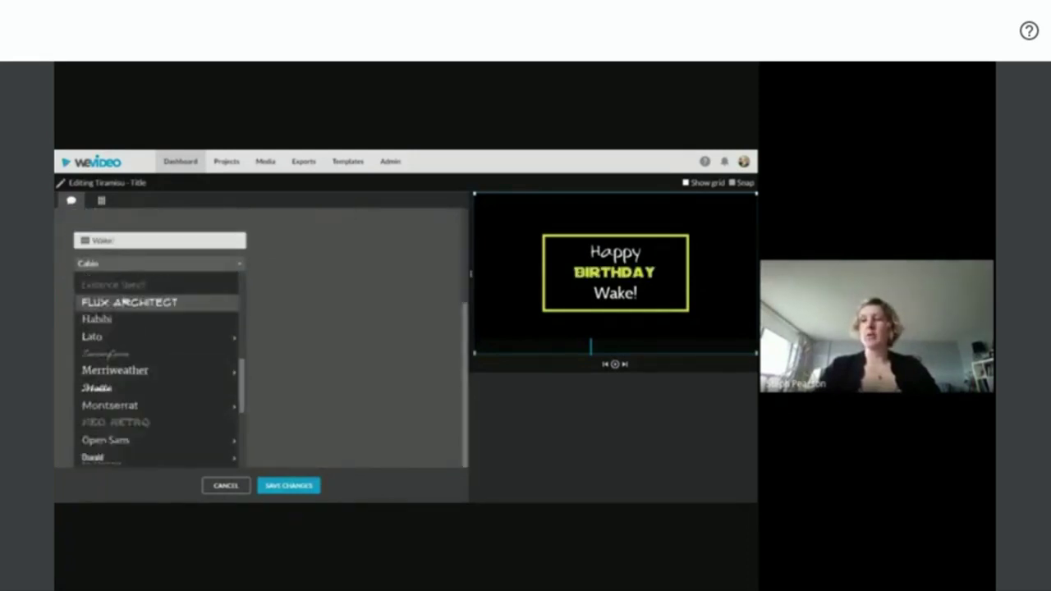
{"action": "left_click", "coordinate": [115, 371]}
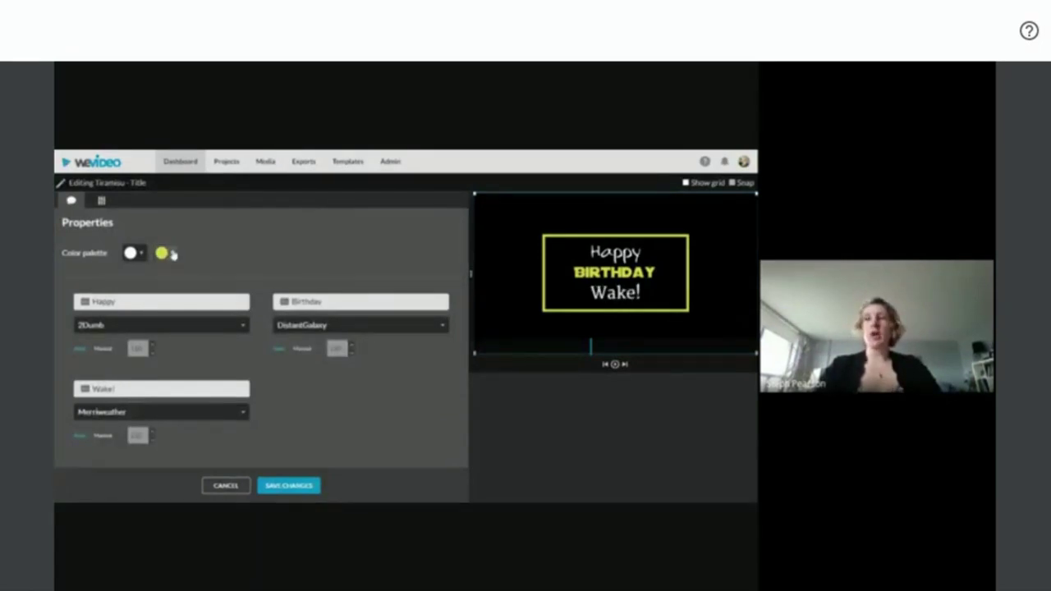
{"action": "left_click", "coordinate": [172, 255]}
{"action": "left_click", "coordinate": [221, 331]}
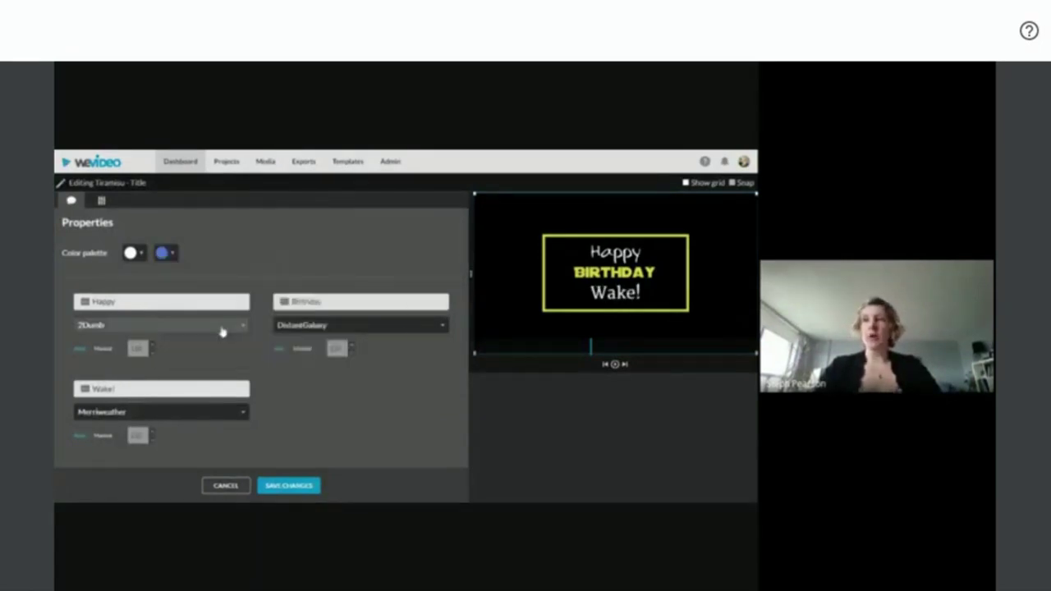
Scale the title to 0.99 and move it to the lower-left corner of the frame, saving the changes and playing it back.
{"action": "left_click", "coordinate": [102, 203]}
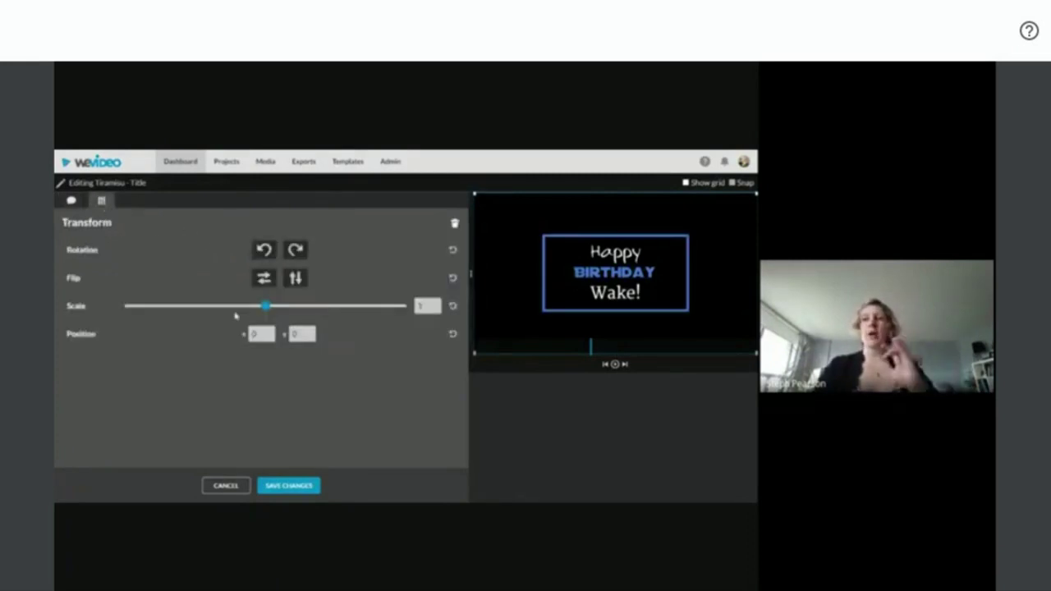
{"action": "mouse_move", "coordinate": [268, 307]}
{"action": "left_mouse_down"}
{"action": "mouse_move", "coordinate": [206, 307]}
{"action": "mouse_move", "coordinate": [264, 308]}
{"action": "left_mouse_up"}
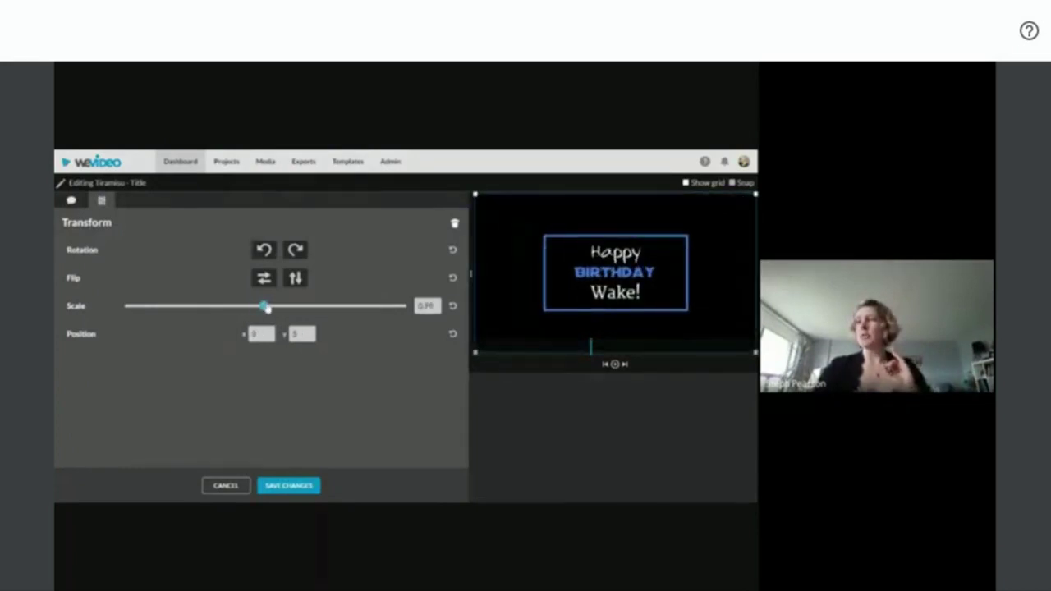
{"action": "left_click_drag", "start_coordinate": [606, 274], "coordinate": [542, 309]}
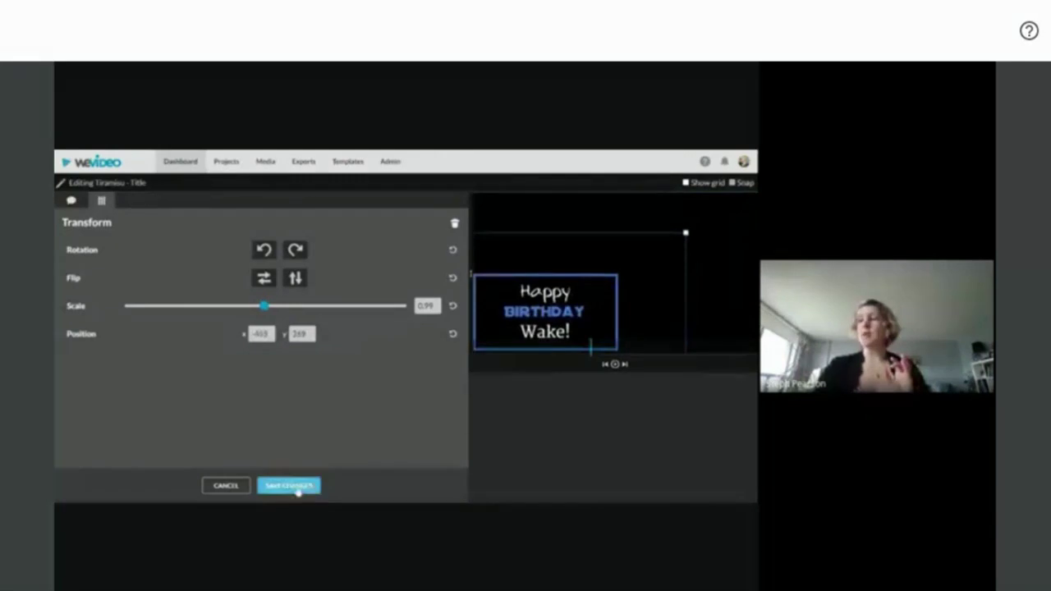
{"action": "left_click", "coordinate": [289, 487]}
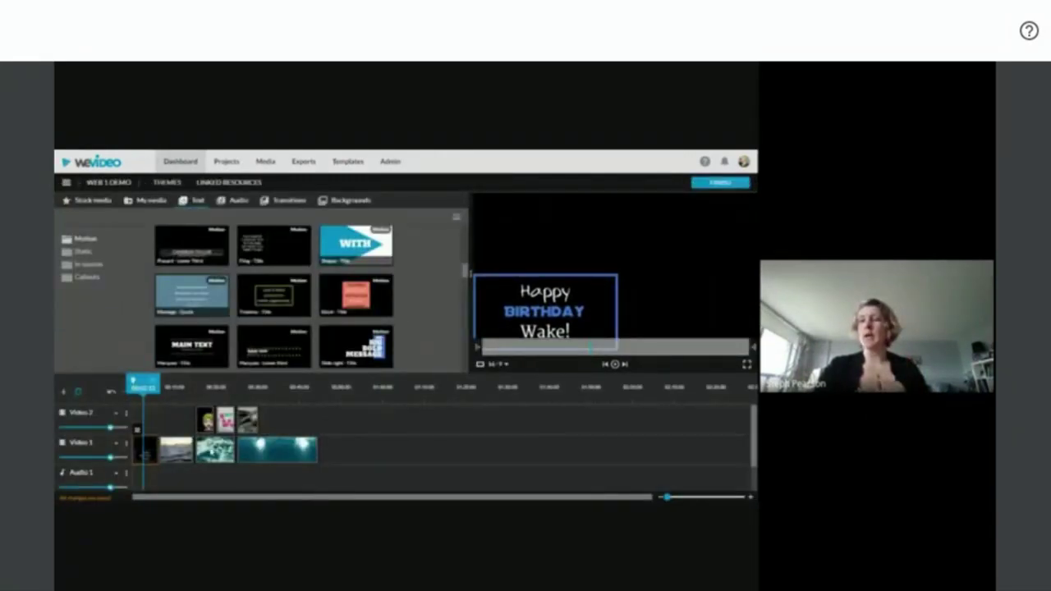
{"action": "key", "text": "space"}
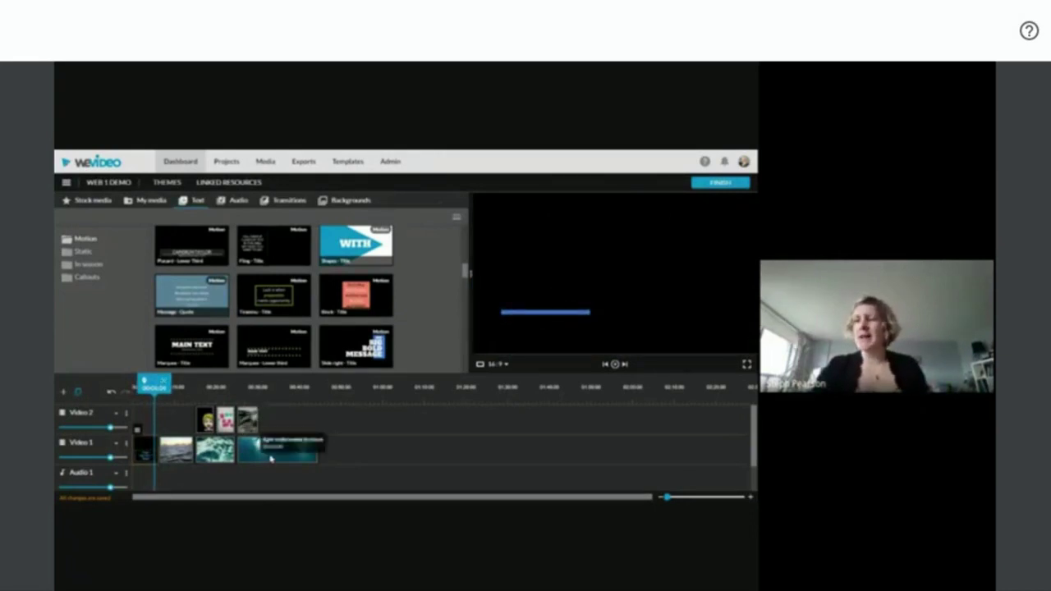
Replace the first clip on Video 2 with the stock video of a sea turtle and stingray.
{"action": "left_click", "coordinate": [178, 434]}
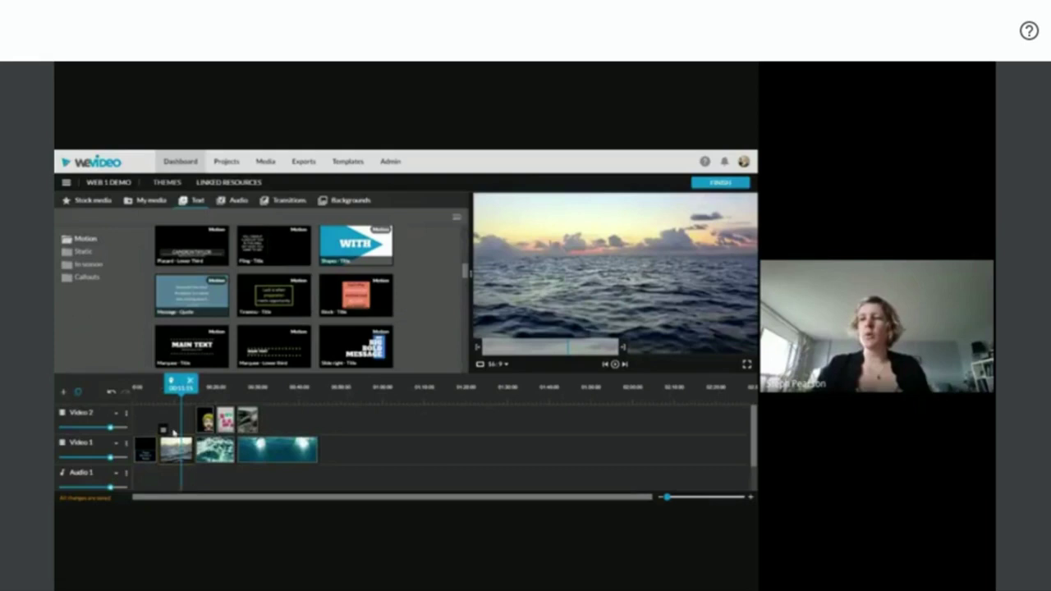
{"action": "left_click", "coordinate": [87, 200]}
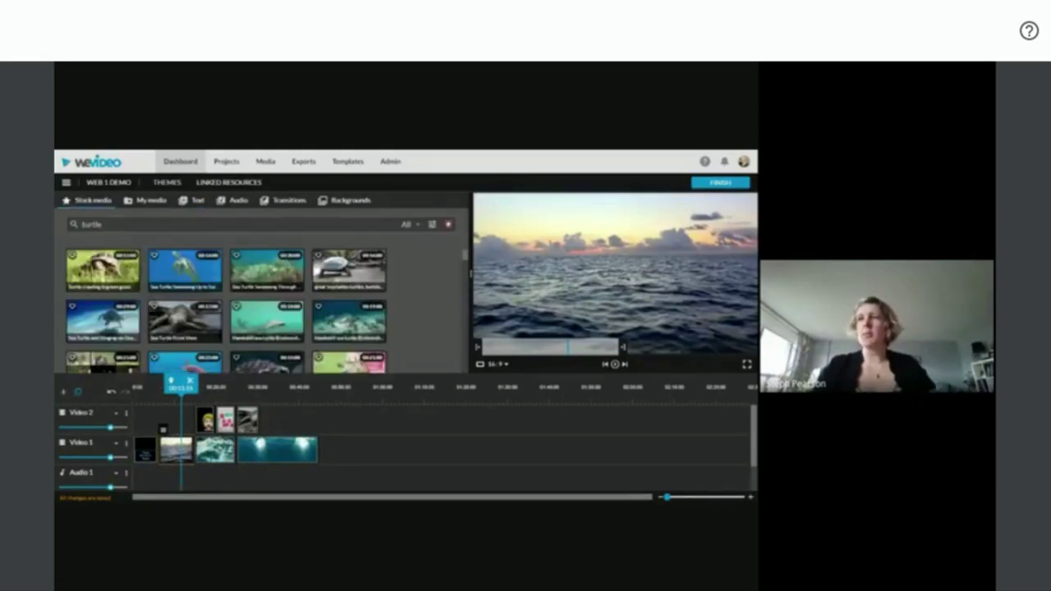
{"action": "left_click_drag", "start_coordinate": [103, 321], "coordinate": [206, 423]}
Filter the turtle stock results to images and place the turtle posing image on Video 2 over the opening title, playing back the overlap.
{"action": "scroll", "coordinate": [207, 306], "scroll_direction": "down", "scroll_amount": 3}
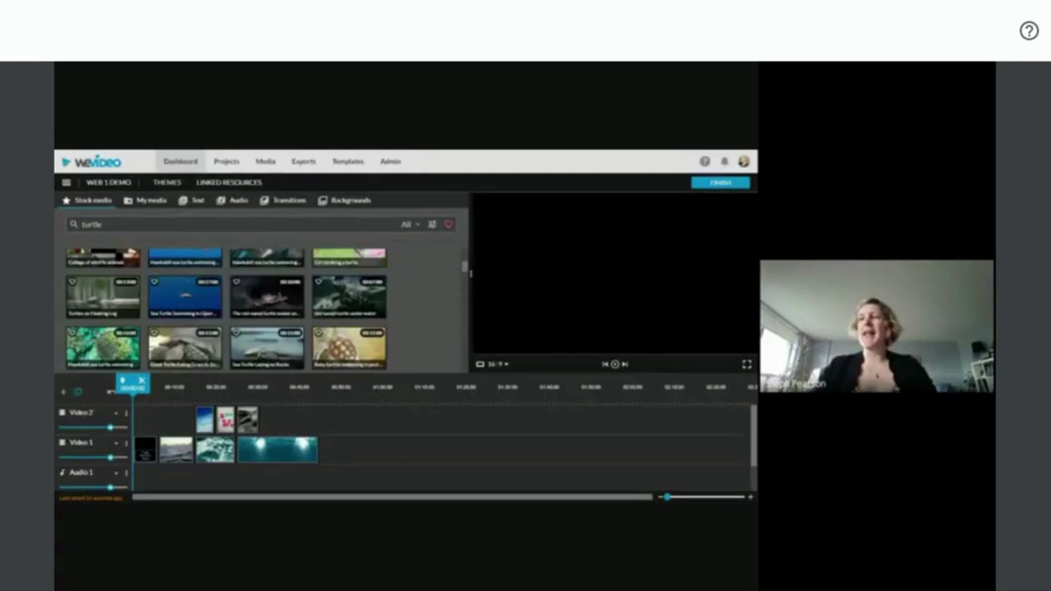
{"action": "left_click", "coordinate": [409, 226]}
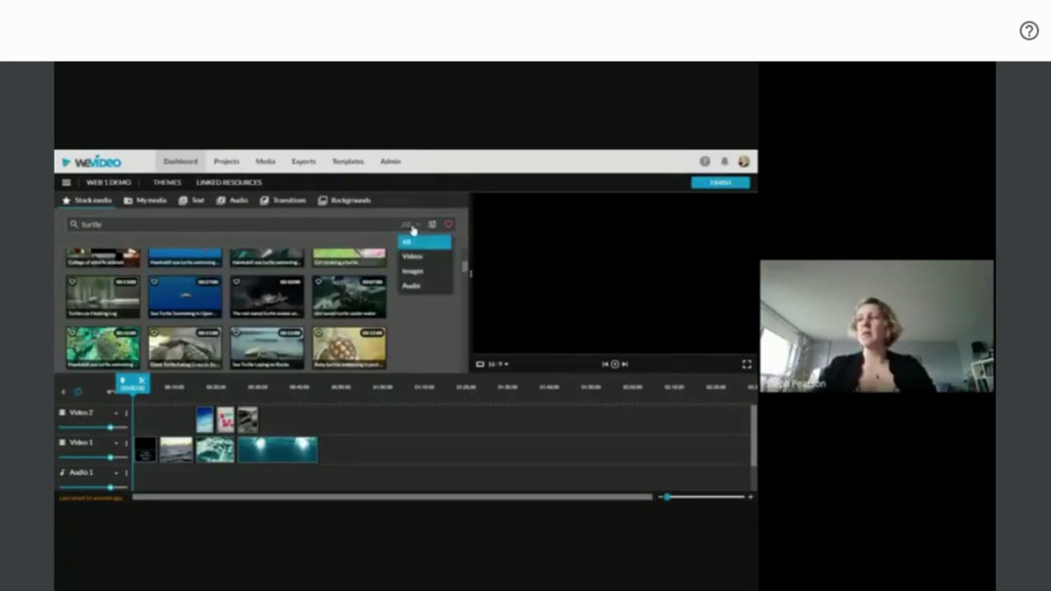
{"action": "left_click", "coordinate": [418, 272]}
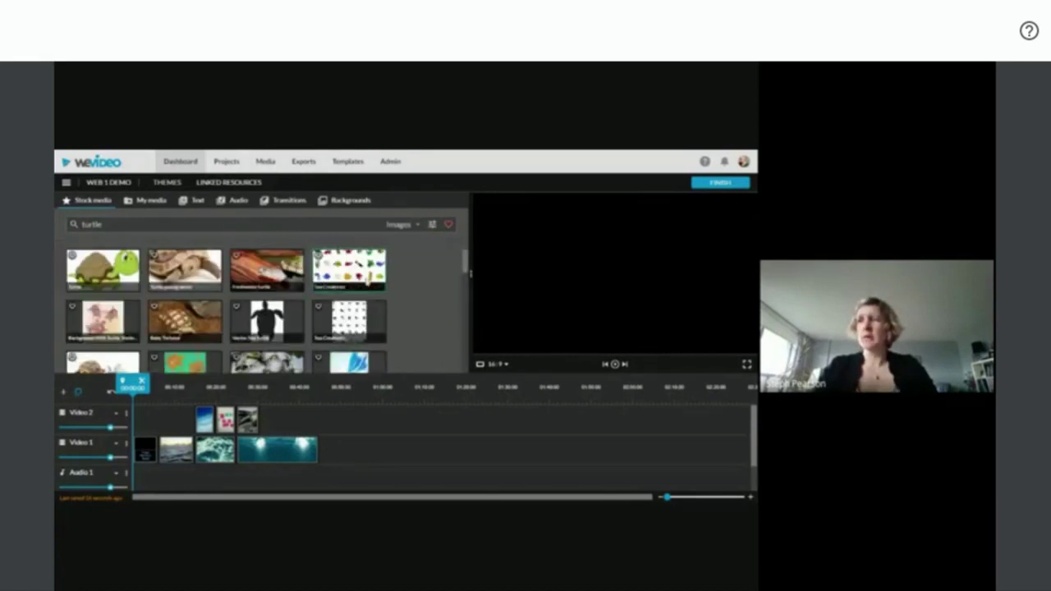
{"action": "left_click", "coordinate": [185, 270]}
{"action": "left_click_drag", "start_coordinate": [185, 269], "coordinate": [148, 419]}
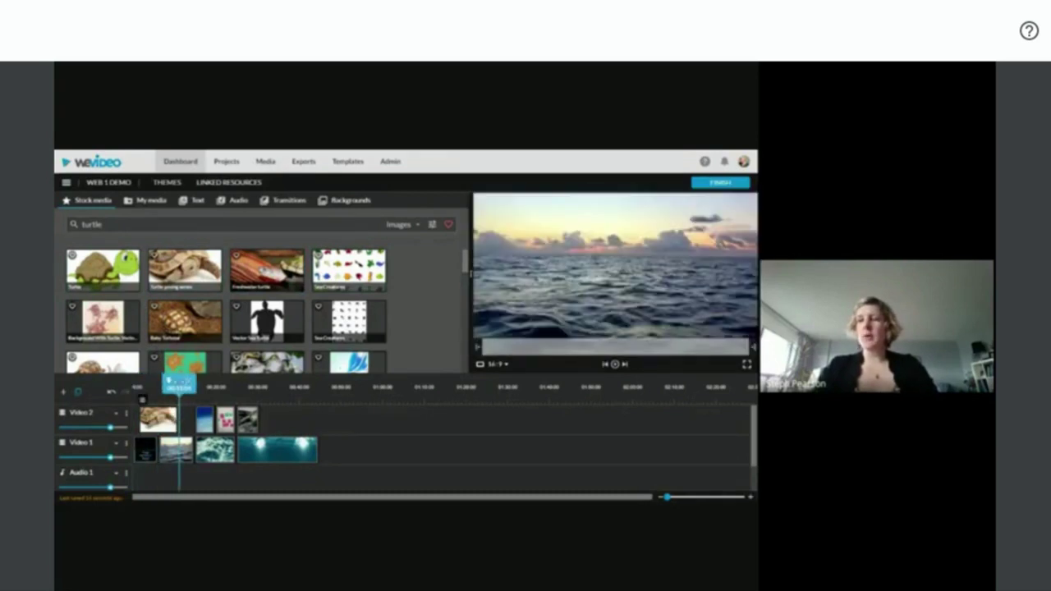
{"action": "key", "text": "Home"}
{"action": "key", "text": "space"}
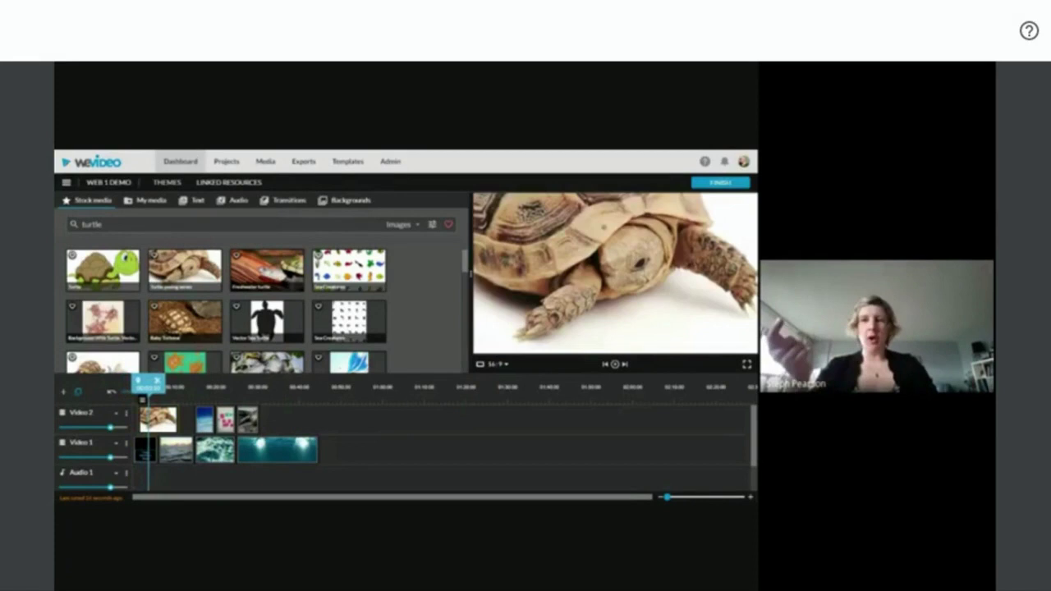
Rearrange the opening layers so the birthday title starts Video 2 and the turtle image fills the gap beneath it on Video 1.
{"action": "left_click_drag", "start_coordinate": [166, 419], "coordinate": [296, 417]}
{"action": "left_click_drag", "start_coordinate": [147, 449], "coordinate": [144, 421]}
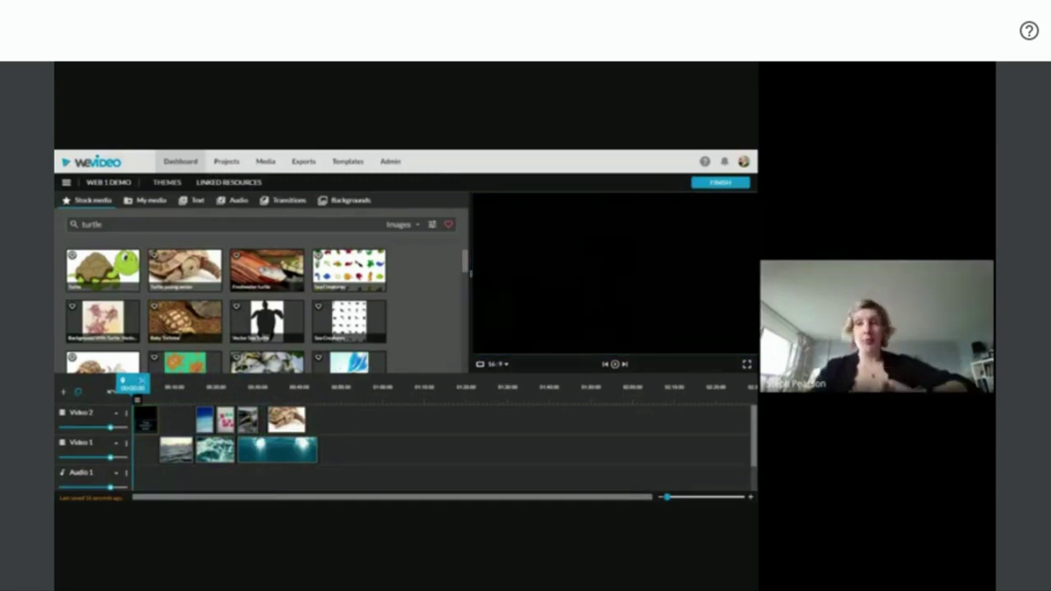
{"action": "left_click_drag", "start_coordinate": [288, 419], "coordinate": [174, 450]}
{"action": "key", "text": "ctrl+z"}
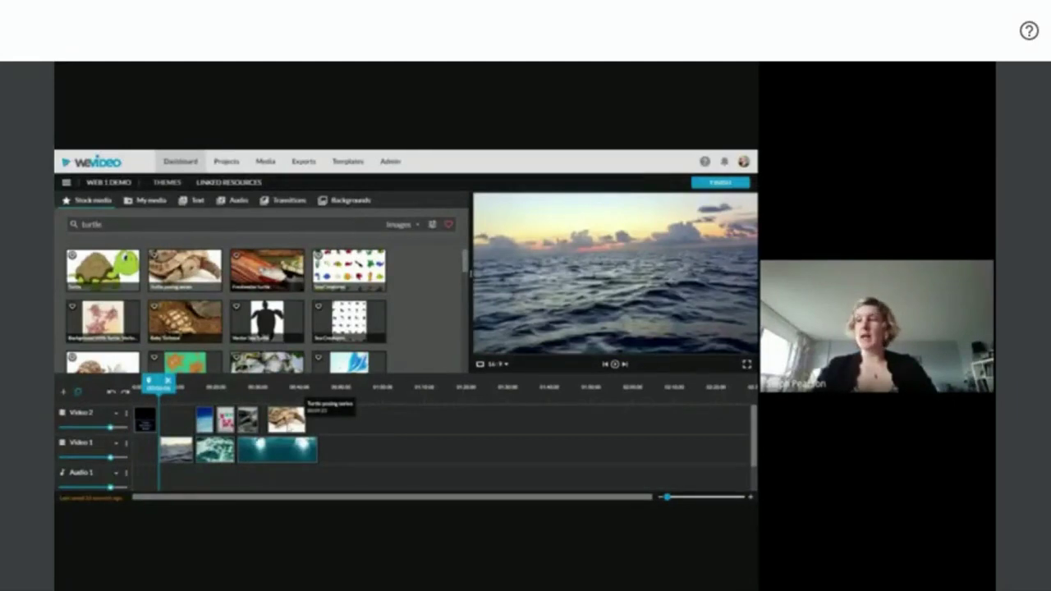
{"action": "left_click", "coordinate": [301, 410]}
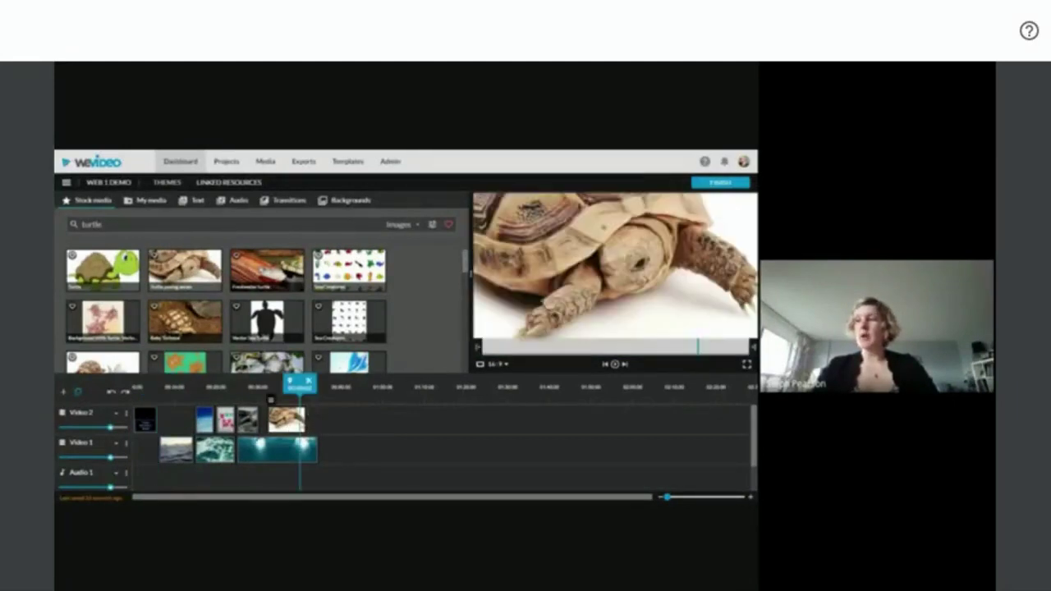
{"action": "left_click_drag", "start_coordinate": [306, 419], "coordinate": [149, 448]}
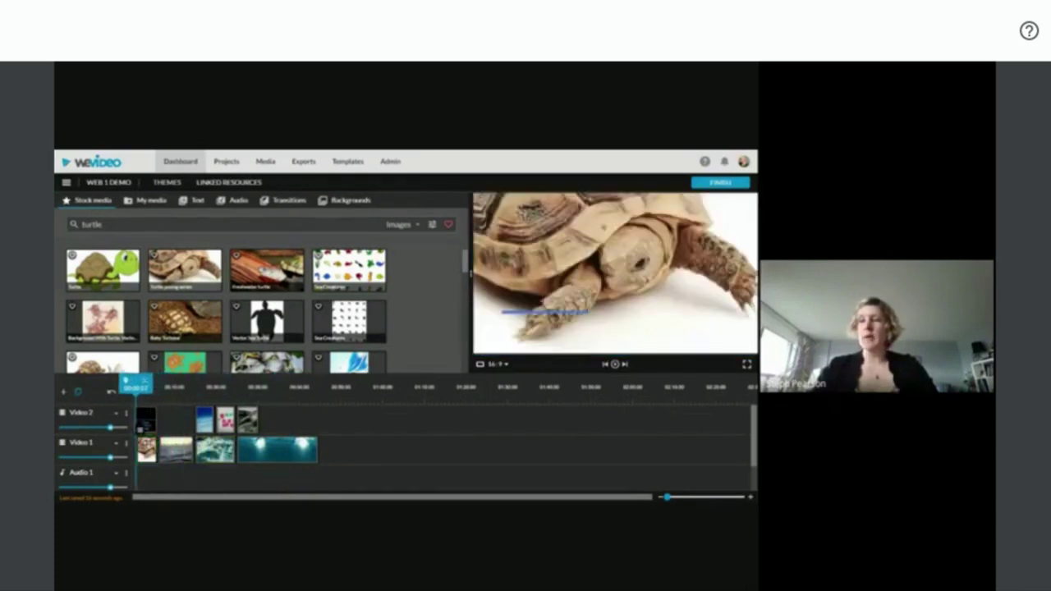
{"action": "left_click", "coordinate": [146, 421]}
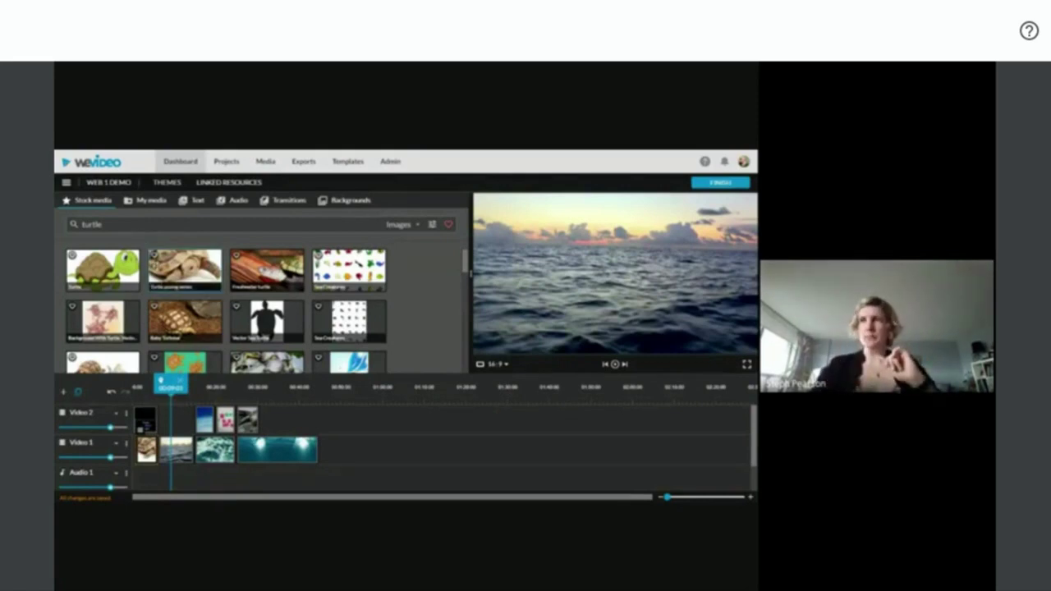
Add the Countertop motion title to the end of Video 1, after the underwater light clip.
{"action": "left_click", "coordinate": [198, 205]}
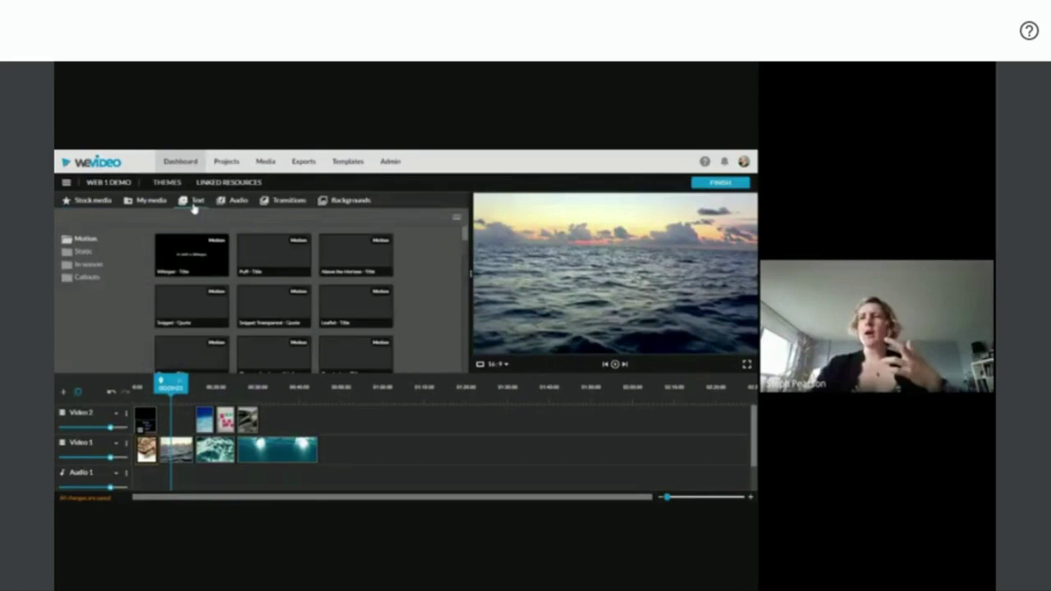
{"action": "scroll", "coordinate": [258, 280], "scroll_direction": "down", "scroll_amount": 10}
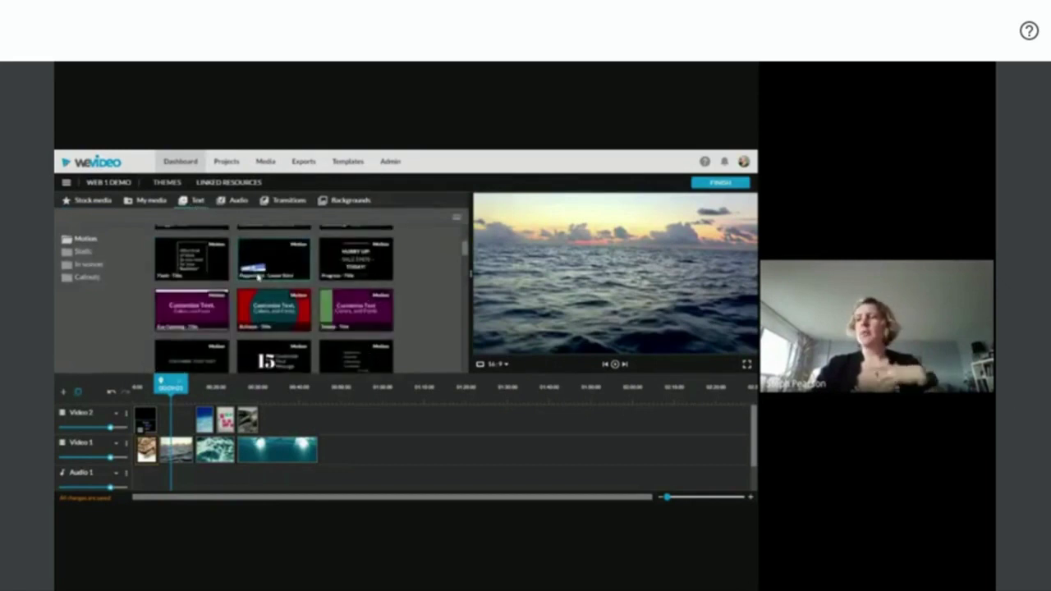
{"action": "scroll", "coordinate": [274, 300], "scroll_direction": "up", "scroll_amount": 5}
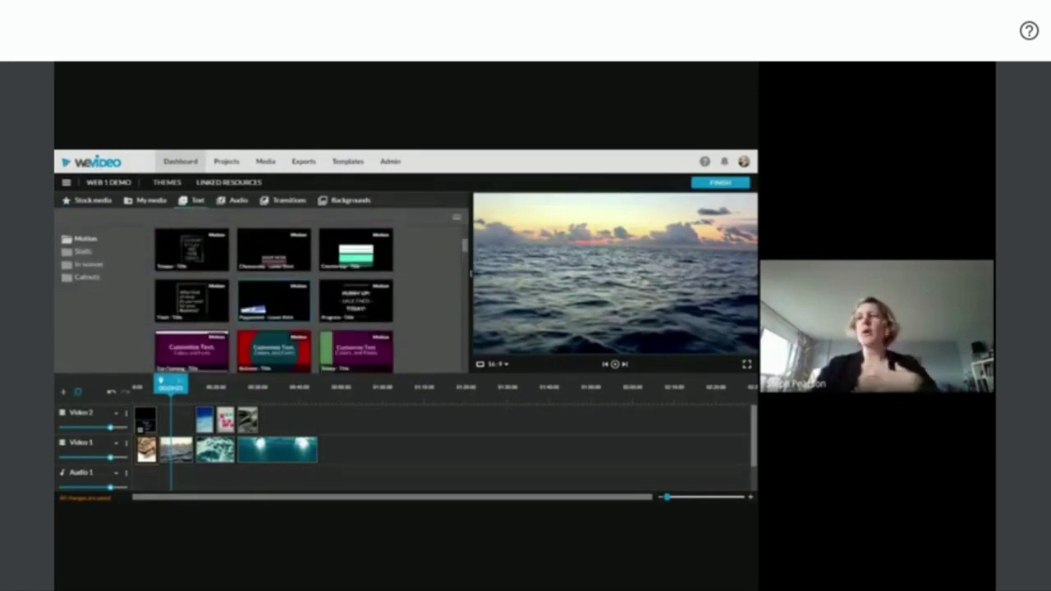
{"action": "left_click_drag", "start_coordinate": [345, 295], "coordinate": [330, 451]}
{"action": "scroll", "coordinate": [333, 457], "scroll_direction": "down", "scroll_amount": 1}
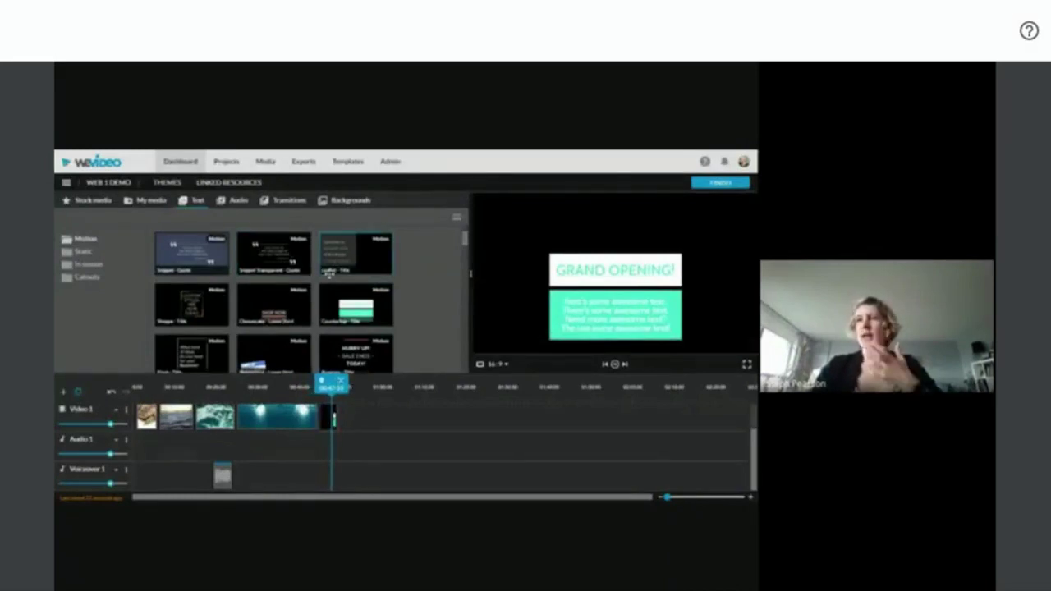
Add a static Lower third title to Video 2 above the sunset sea clip, between the birthday title and the sea turtle clip.
{"action": "left_click", "coordinate": [82, 253]}
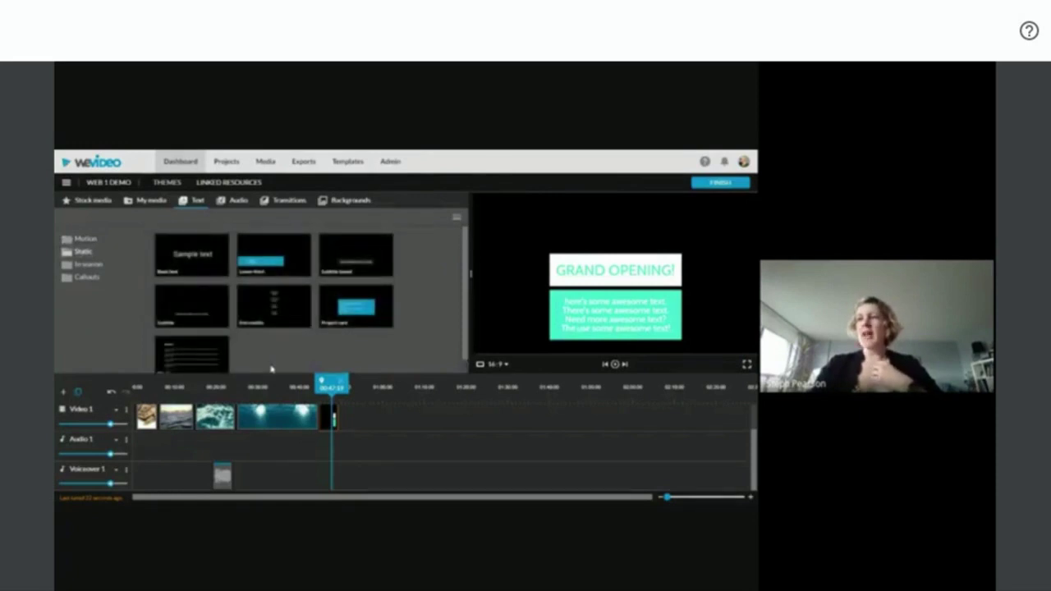
{"action": "scroll", "coordinate": [255, 446], "scroll_direction": "up", "scroll_amount": 2}
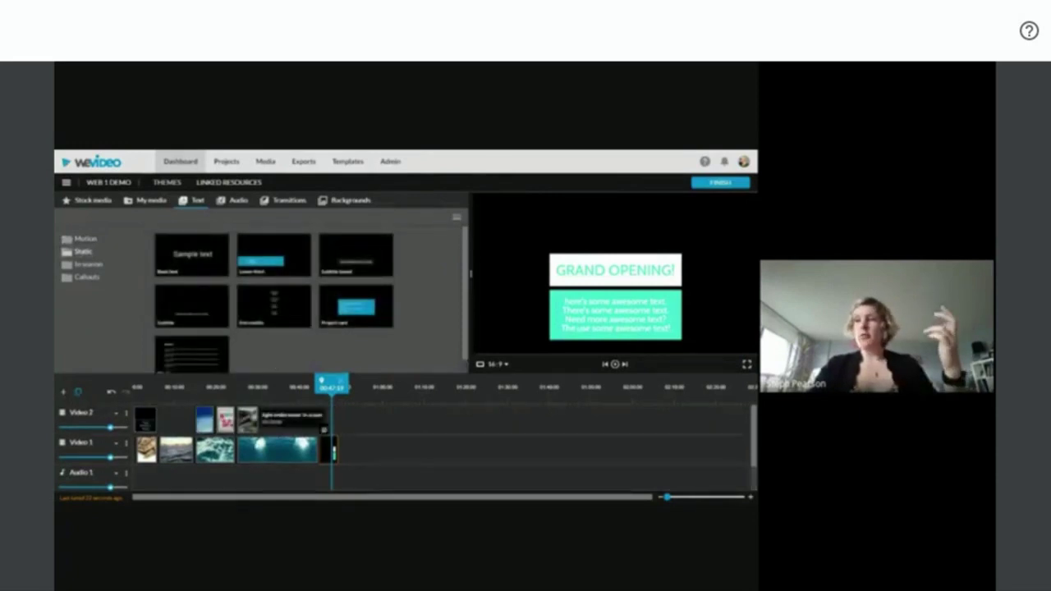
{"action": "left_click_drag", "start_coordinate": [262, 261], "coordinate": [171, 417]}
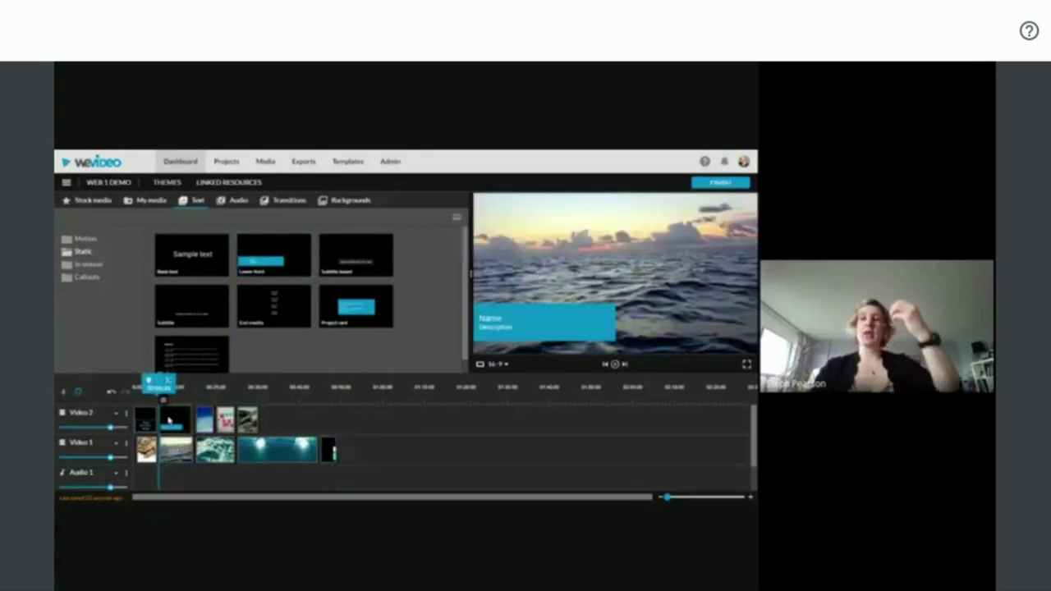
{"action": "mouse_move", "coordinate": [170, 423]}
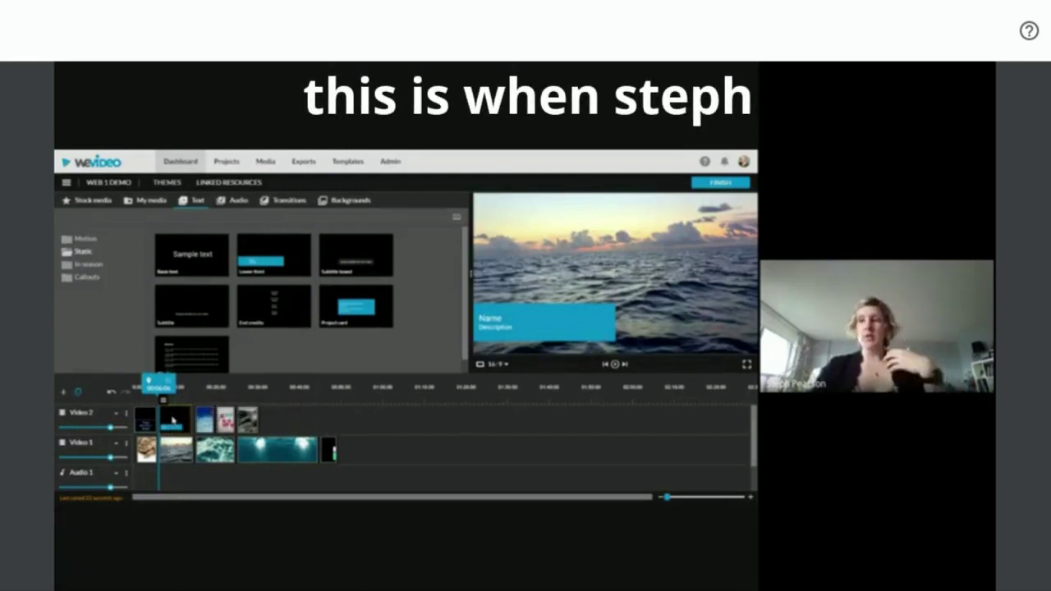
Replace the Lower third's text with "is aldglandg", save the changes and play it back over the sea clip.
{"action": "double_click", "coordinate": [176, 419]}
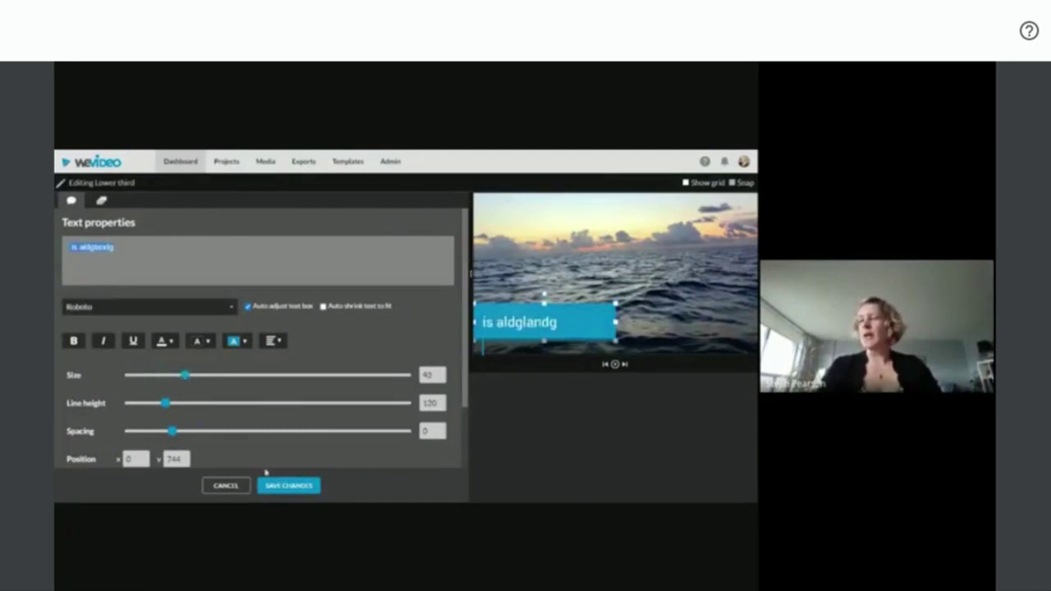
{"action": "left_click", "coordinate": [289, 486]}
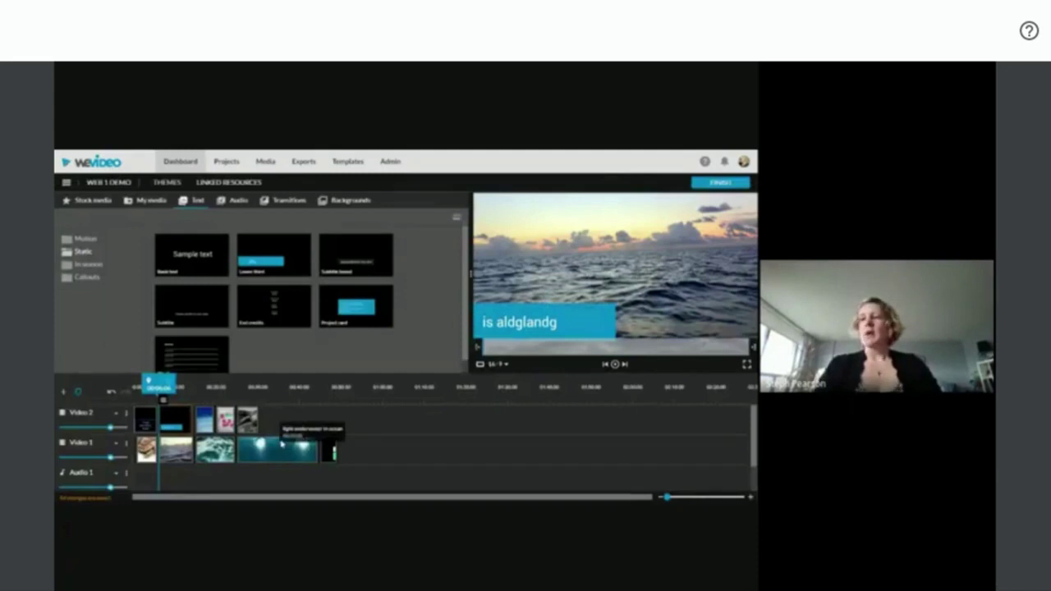
{"action": "key", "text": "space"}
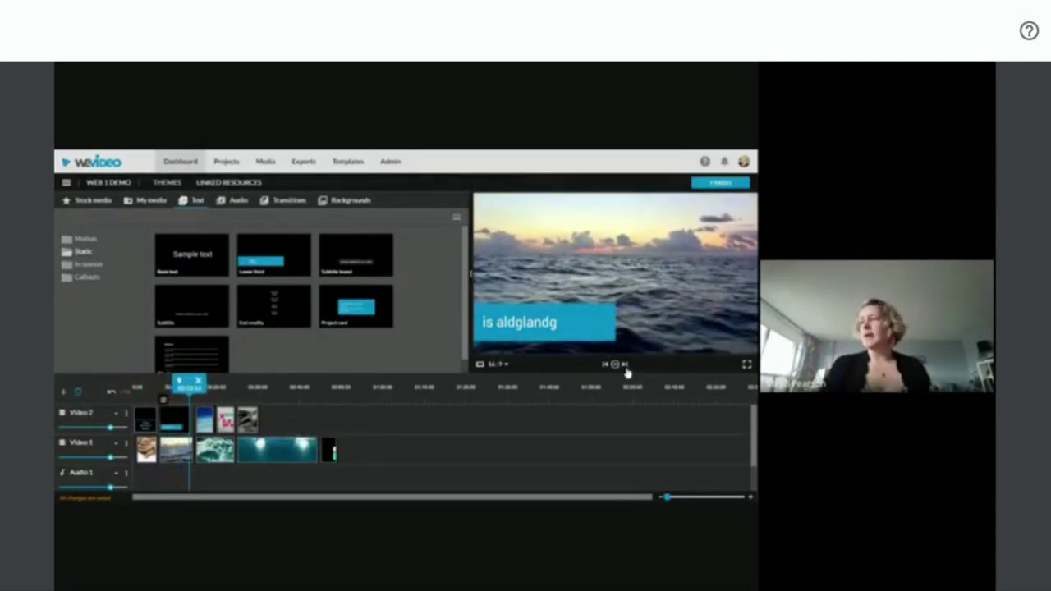
Add the in-season Graduation day title to the end of Video 1 and two transparent graduation titles to Video 2 above the underwater light clip.
{"action": "left_click", "coordinate": [91, 266]}
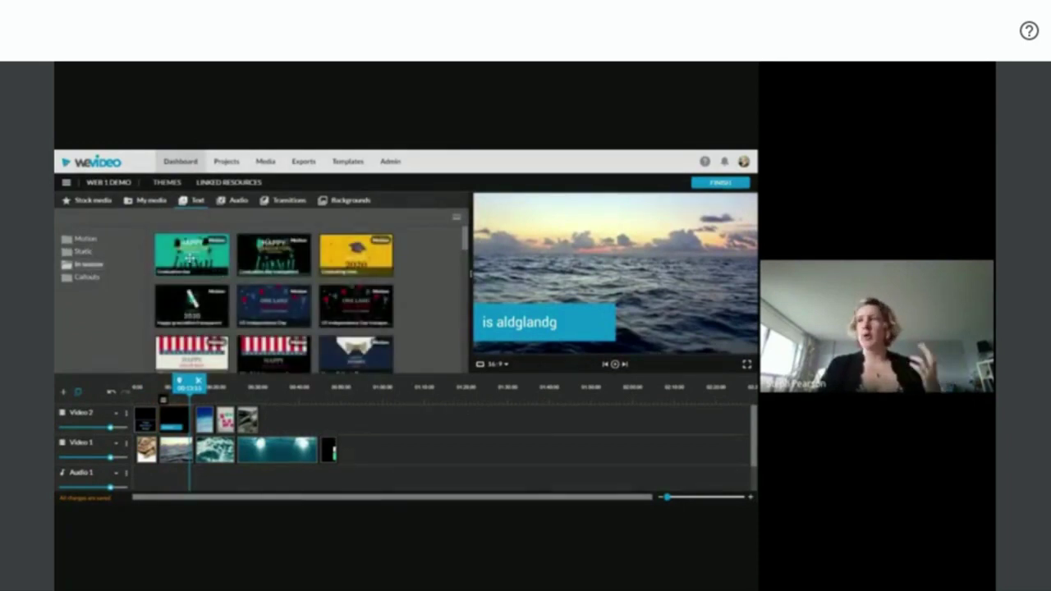
{"action": "left_click_drag", "start_coordinate": [189, 258], "coordinate": [353, 448]}
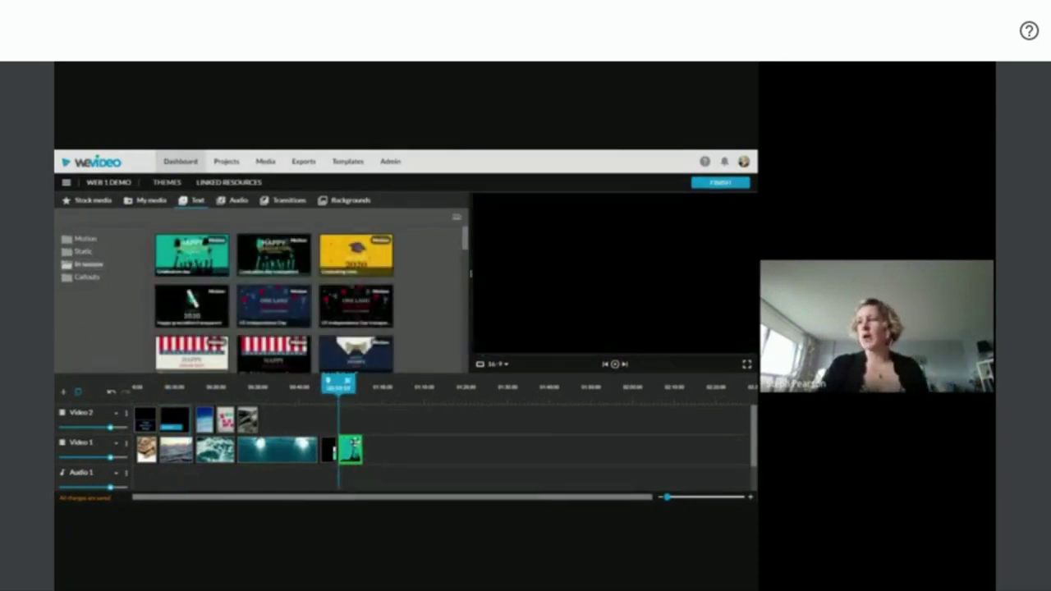
{"action": "left_click_drag", "start_coordinate": [274, 255], "coordinate": [297, 419]}
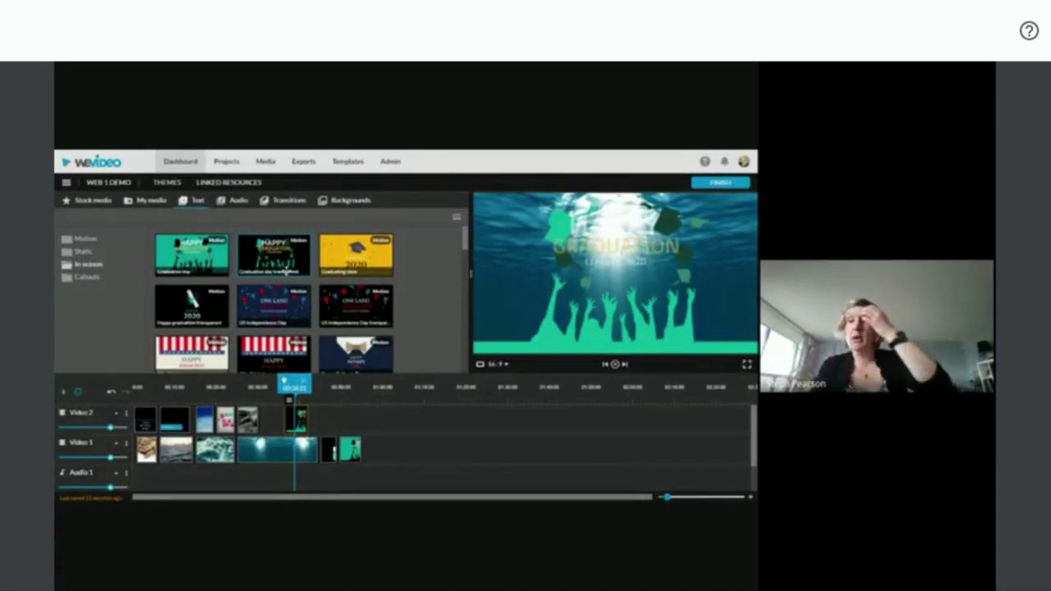
{"action": "left_click_drag", "start_coordinate": [215, 306], "coordinate": [273, 416]}
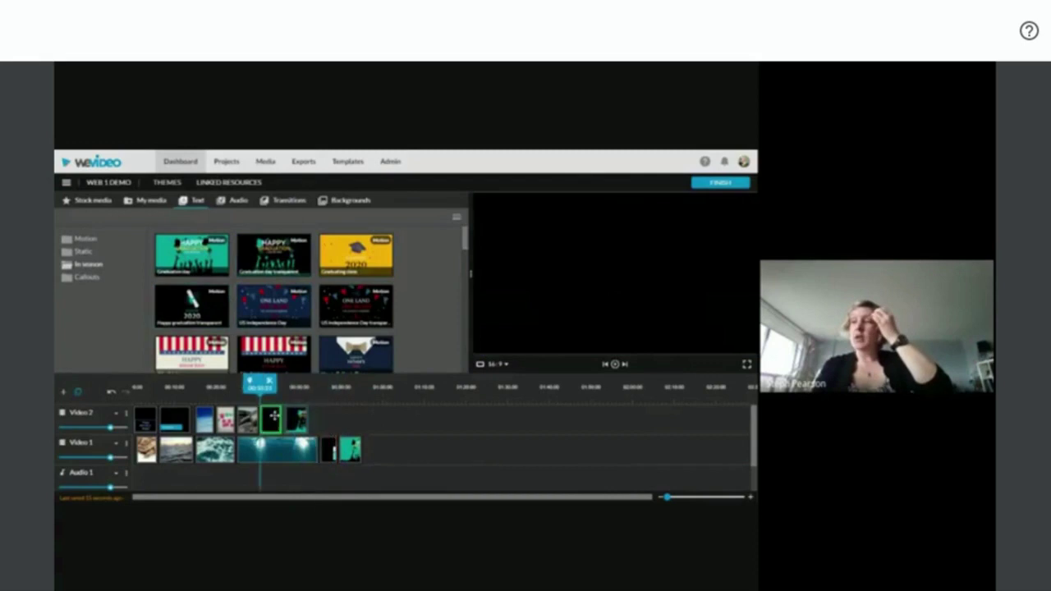
{"action": "left_click", "coordinate": [265, 400]}
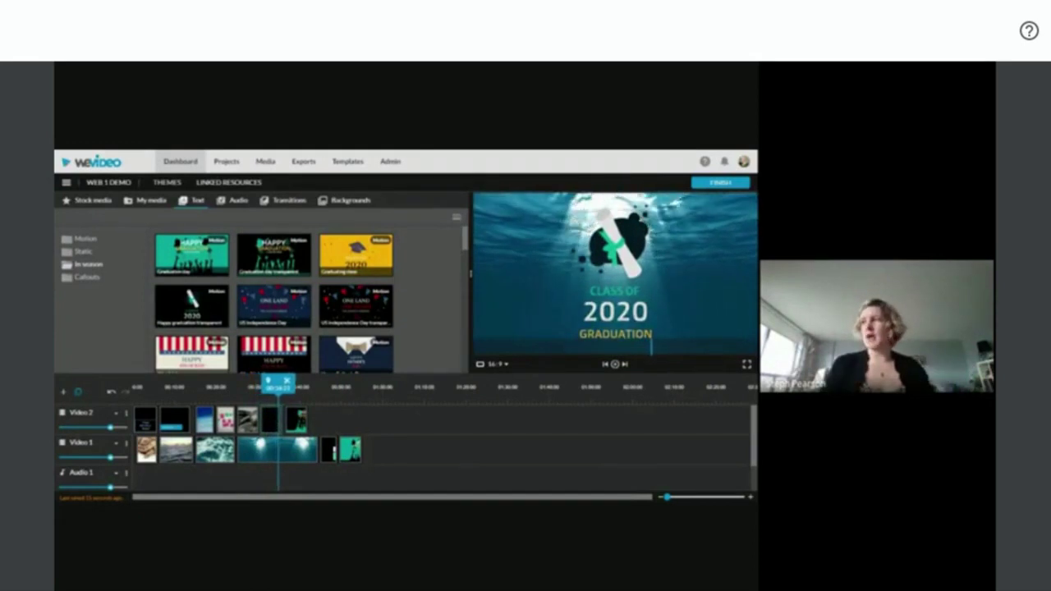
{"action": "mouse_move", "coordinate": [263, 400]}
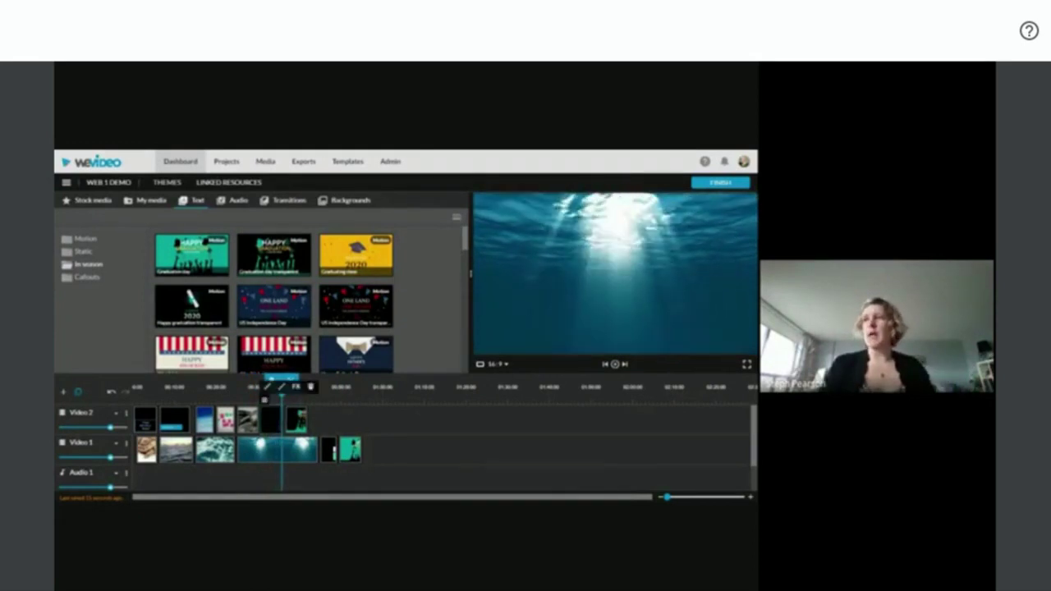
Add an Arrow callout to Video 2 after the graduation titles, extend it so it points diagonally upward, and save the changes.
{"action": "left_click", "coordinate": [82, 277]}
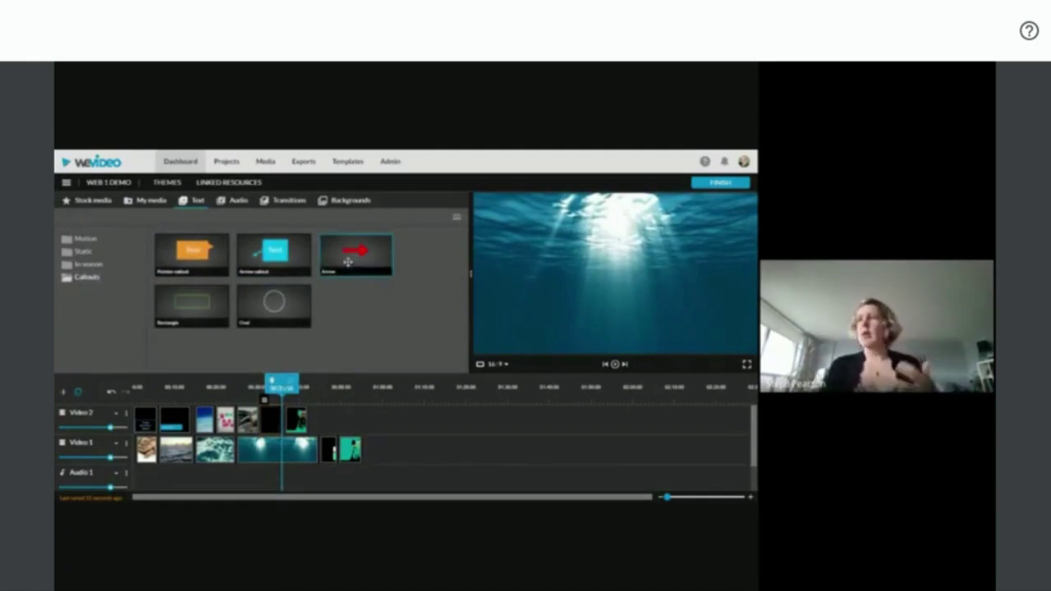
{"action": "left_click_drag", "start_coordinate": [346, 259], "coordinate": [330, 412]}
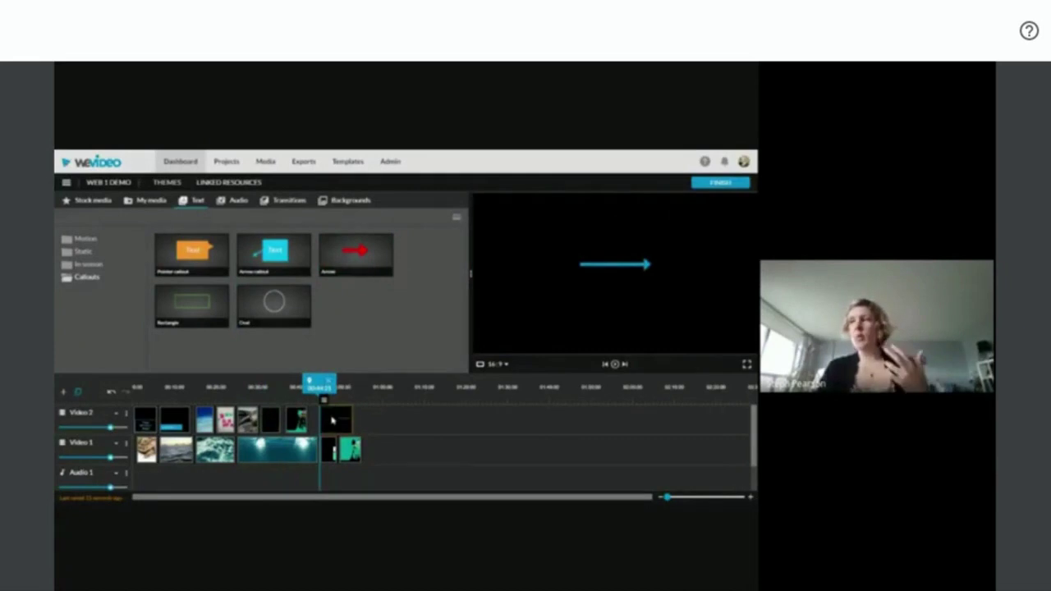
{"action": "double_click", "coordinate": [333, 421]}
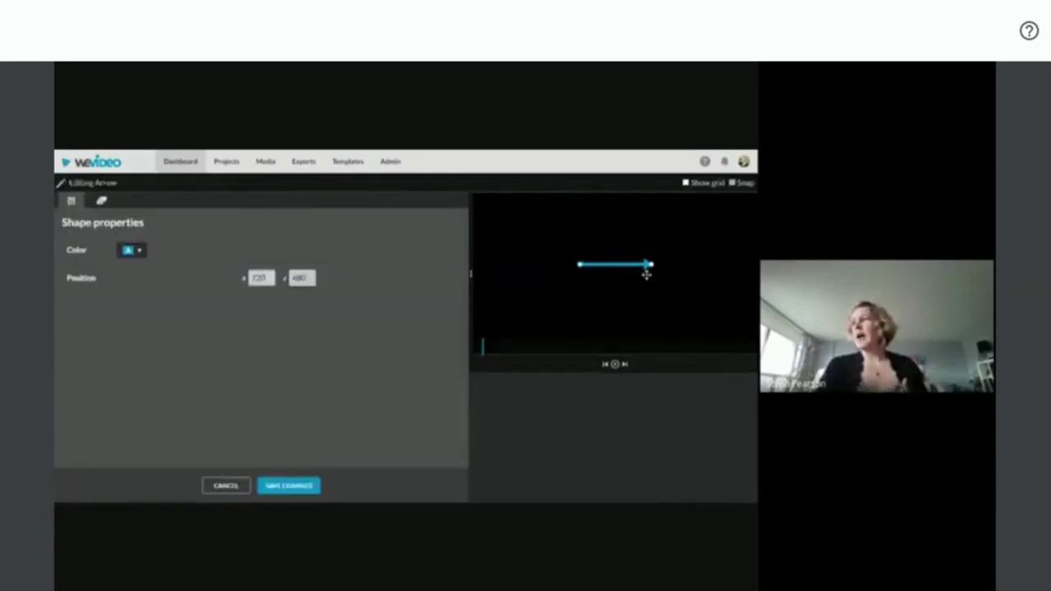
{"action": "left_click_drag", "start_coordinate": [645, 321], "coordinate": [675, 231]}
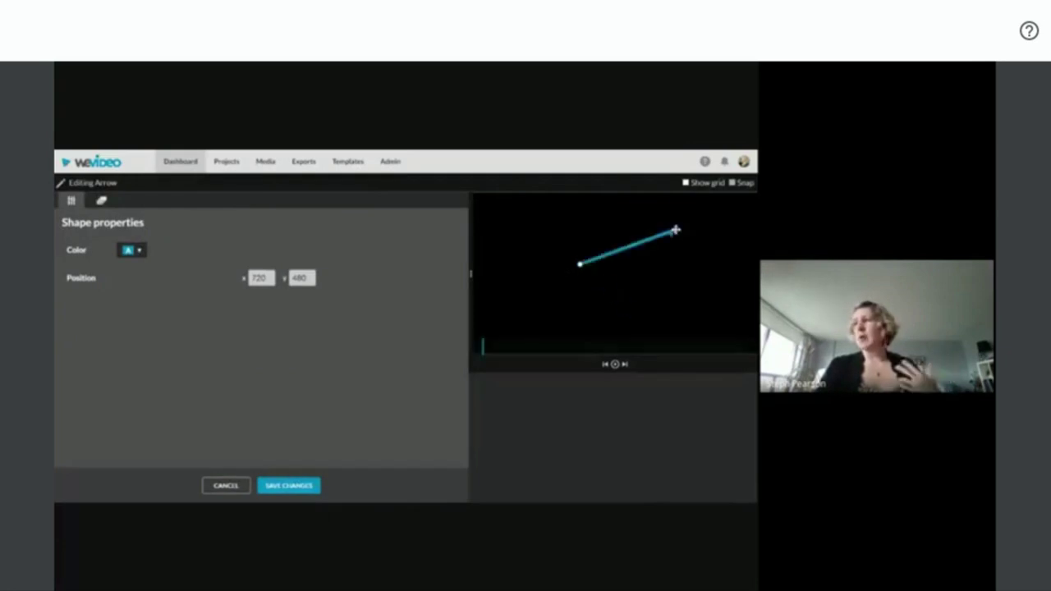
{"action": "left_click", "coordinate": [294, 484]}
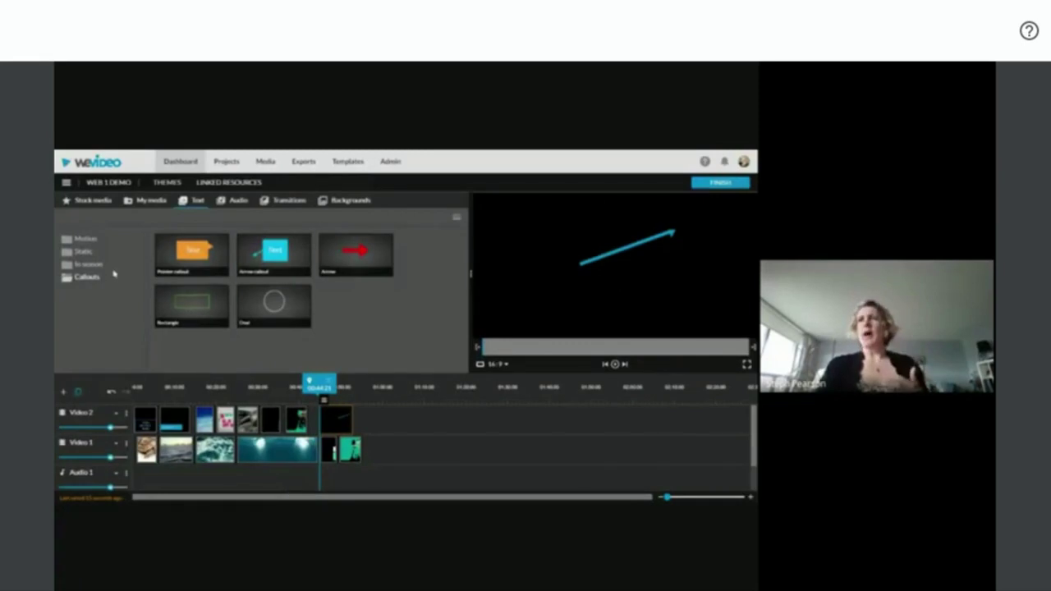
Add the Horse Herd animal sound effect to Audio 1 and lower the track's volume while playing it back.
{"action": "left_click", "coordinate": [224, 205]}
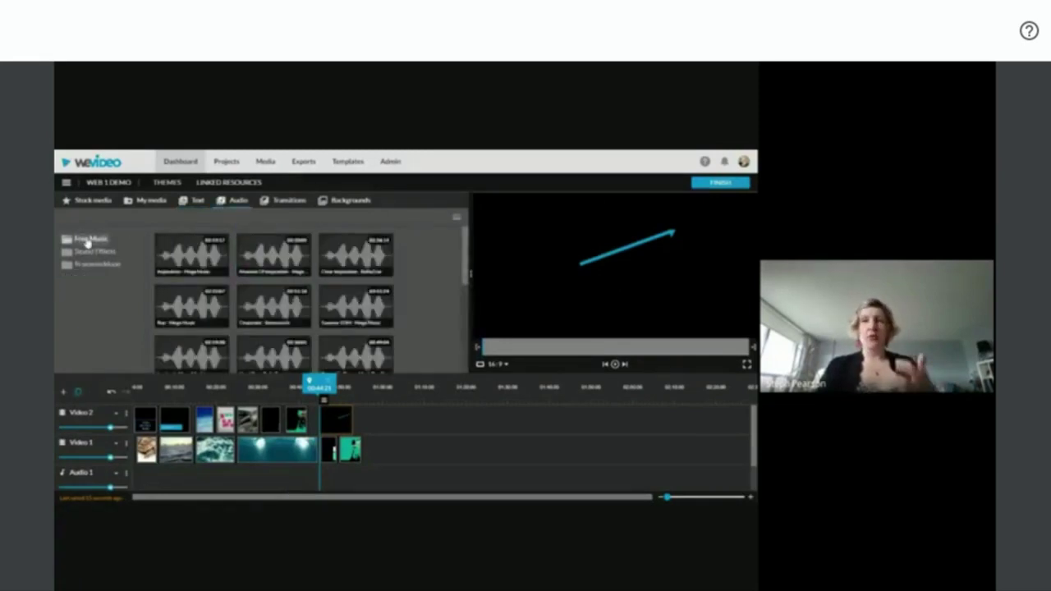
{"action": "left_click", "coordinate": [87, 252]}
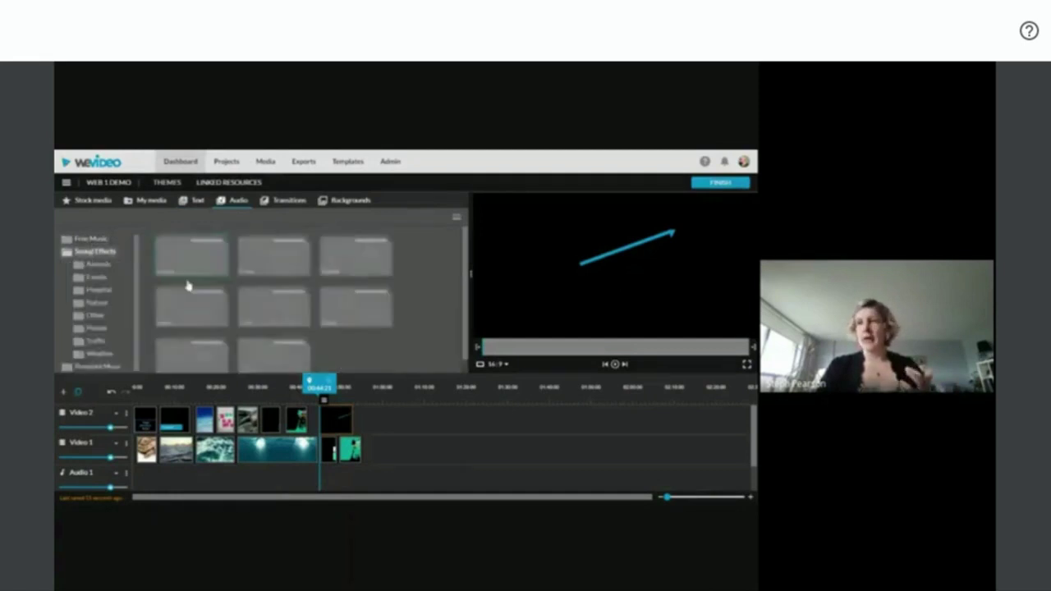
{"action": "left_click", "coordinate": [97, 264]}
{"action": "left_click_drag", "start_coordinate": [259, 308], "coordinate": [235, 466]}
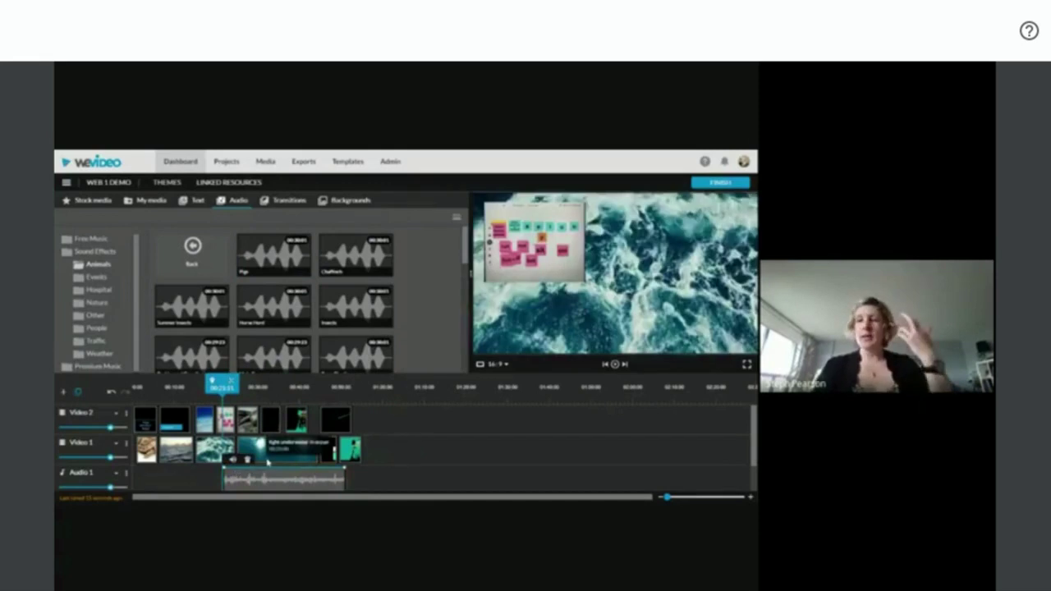
{"action": "key", "text": "space"}
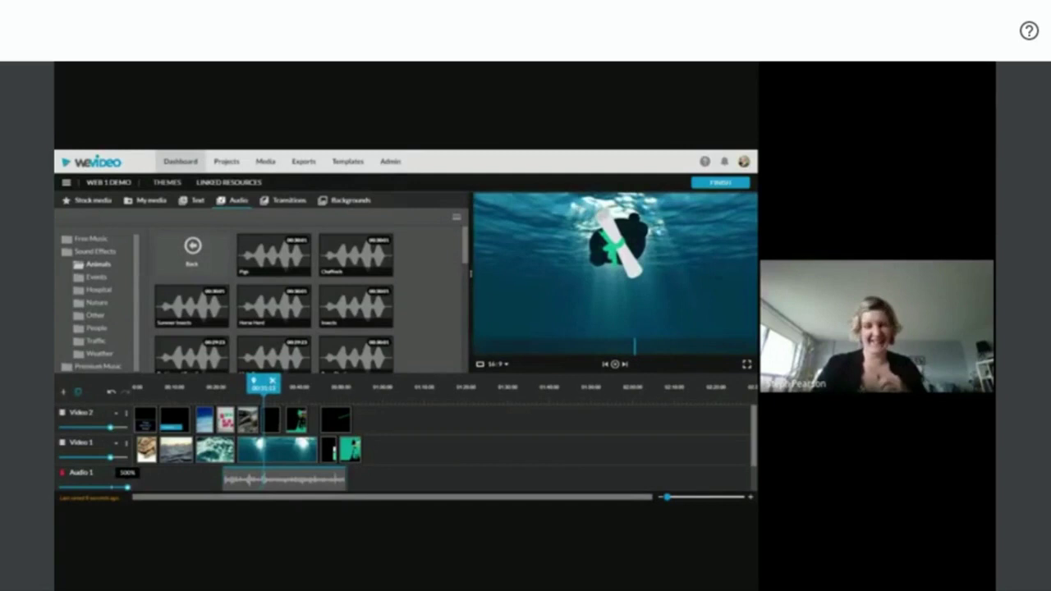
{"action": "left_click_drag", "start_coordinate": [127, 487], "coordinate": [100, 486]}
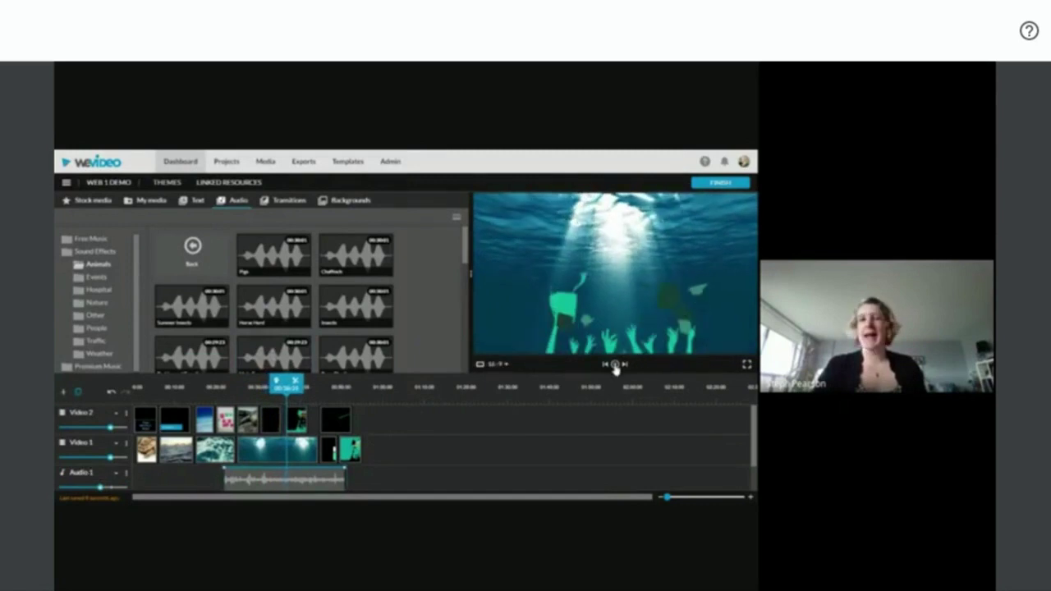
Add the premium sentimental track Emotional Piano and Strings to Audio 1, starting at the end of the Graduation day title.
{"action": "scroll", "coordinate": [416, 369], "scroll_direction": "down", "scroll_amount": 1}
{"action": "scroll", "coordinate": [415, 369], "scroll_direction": "down", "scroll_amount": 3}
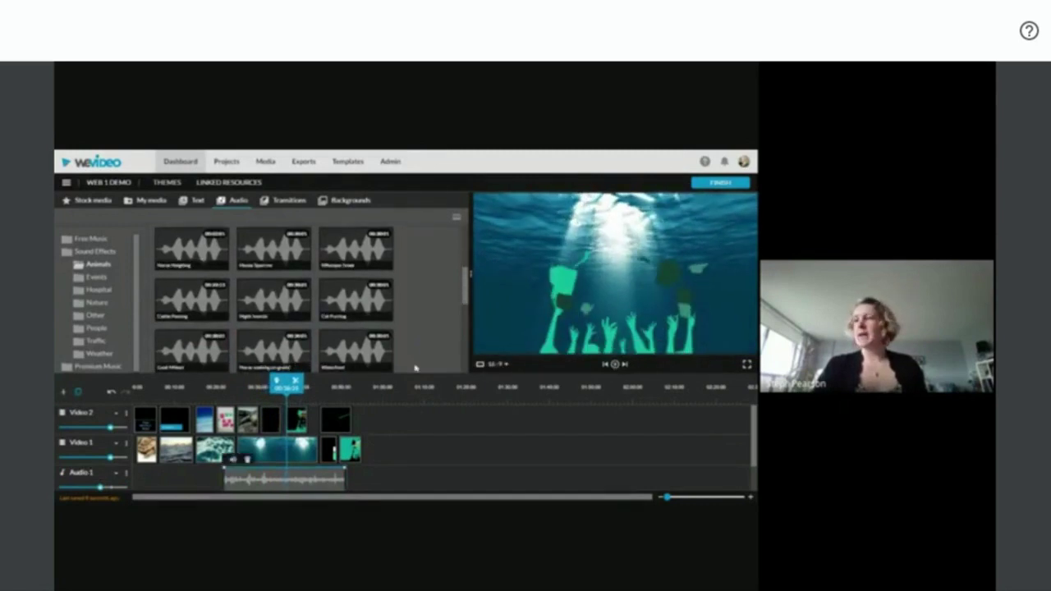
{"action": "scroll", "coordinate": [382, 428], "scroll_direction": "down", "scroll_amount": 1}
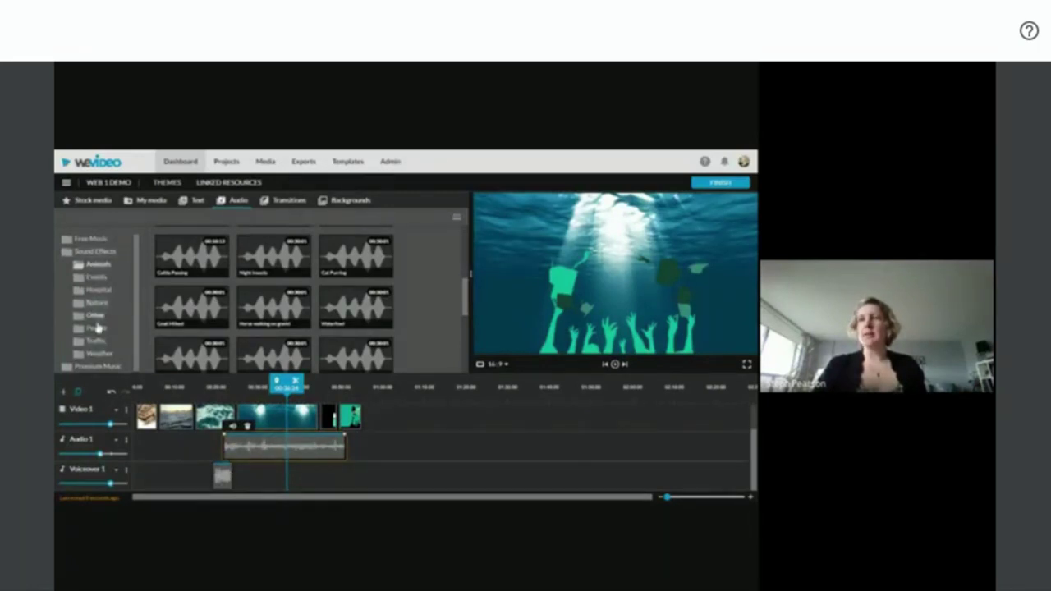
{"action": "left_click", "coordinate": [89, 368]}
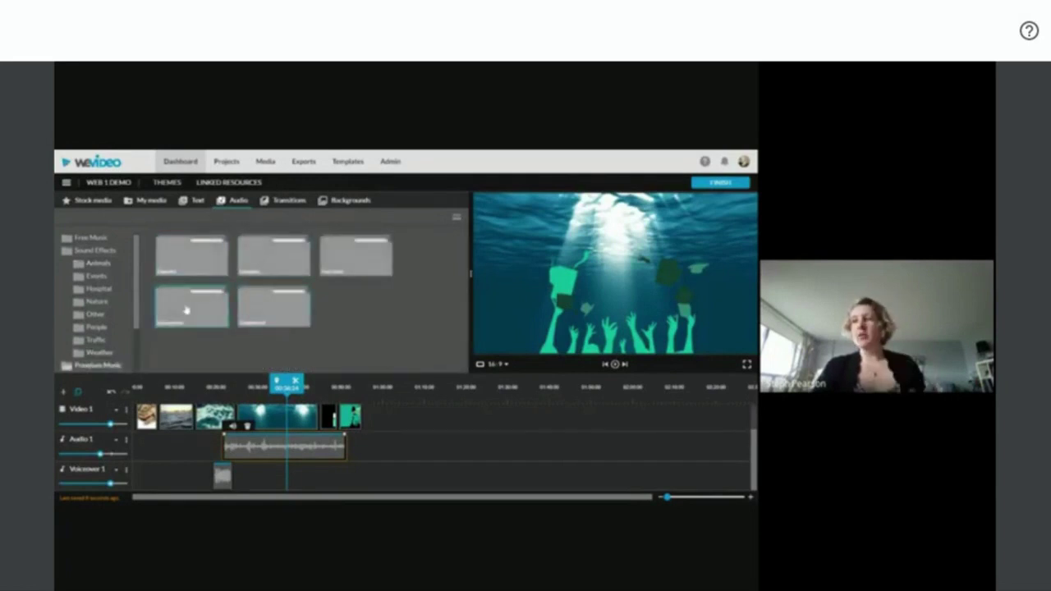
{"action": "left_click_drag", "start_coordinate": [187, 304], "coordinate": [230, 346]}
{"action": "left_click_drag", "start_coordinate": [215, 412], "coordinate": [372, 454]}
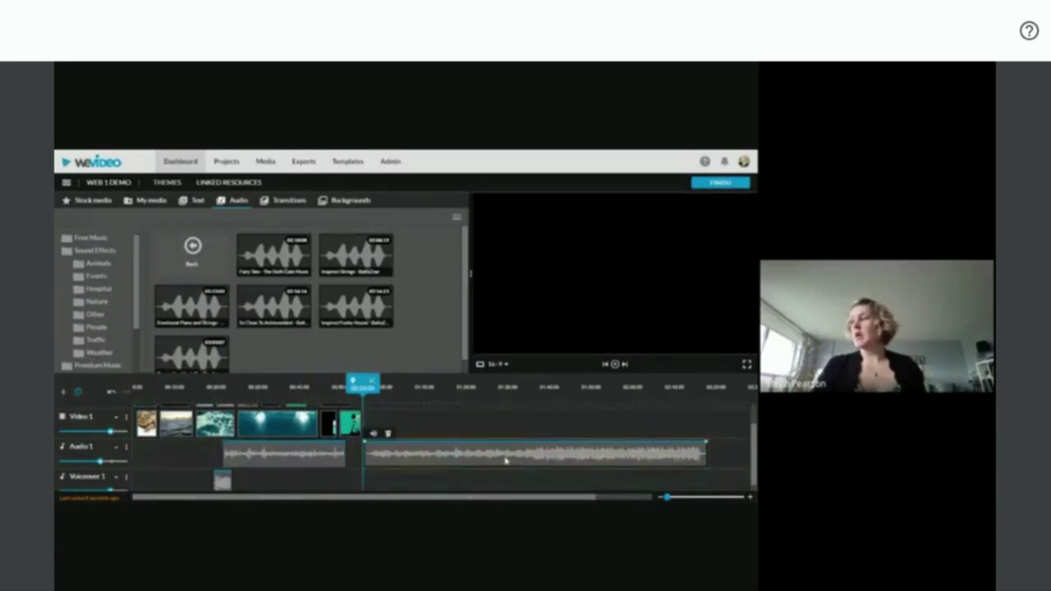
Trim both ends of the Emotional Piano and Strings clip to about 30 seconds and move it beneath the underwater light clip.
{"action": "left_click_drag", "start_coordinate": [707, 452], "coordinate": [545, 453]}
{"action": "left_click_drag", "start_coordinate": [364, 454], "coordinate": [420, 454]}
{"action": "left_click_drag", "start_coordinate": [508, 454], "coordinate": [309, 467]}
Add Emotional Piano and Strings to Audio 1 again and place a shortened section at the start of the track, beneath the opening clips.
{"action": "left_click", "coordinate": [205, 312]}
{"action": "left_click_drag", "start_coordinate": [205, 312], "coordinate": [470, 452]}
{"action": "left_click_drag", "start_coordinate": [686, 454], "coordinate": [187, 471]}
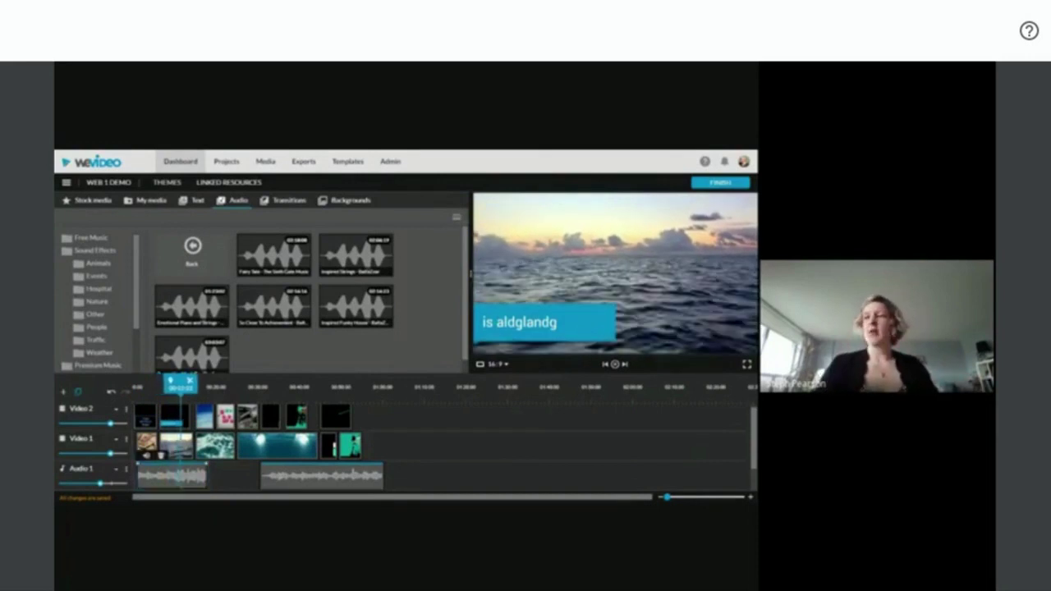
{"action": "scroll", "coordinate": [231, 470], "scroll_direction": "down", "scroll_amount": 1}
{"action": "scroll", "coordinate": [231, 471], "scroll_direction": "down", "scroll_amount": 1}
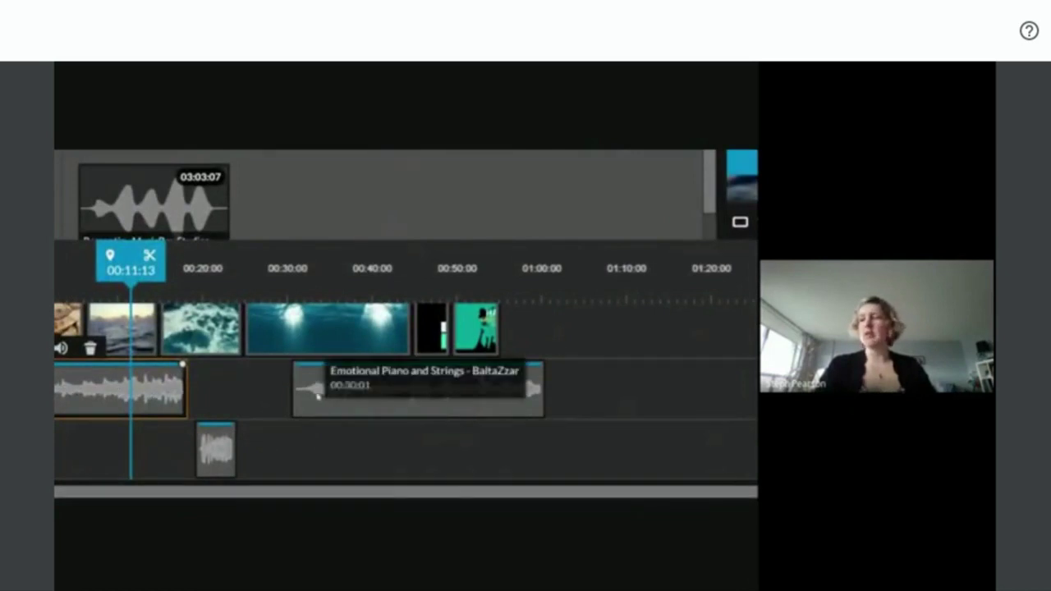
{"action": "left_click", "coordinate": [273, 381]}
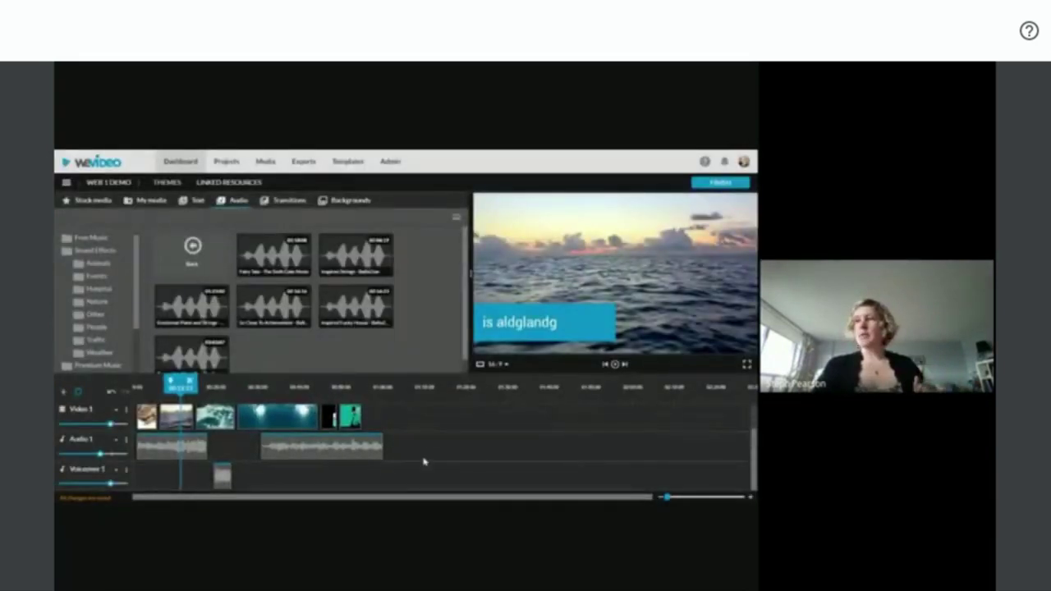
Browse the standard transitions in the transitions library.
{"action": "scroll", "coordinate": [99, 353], "scroll_direction": "down", "scroll_amount": 2}
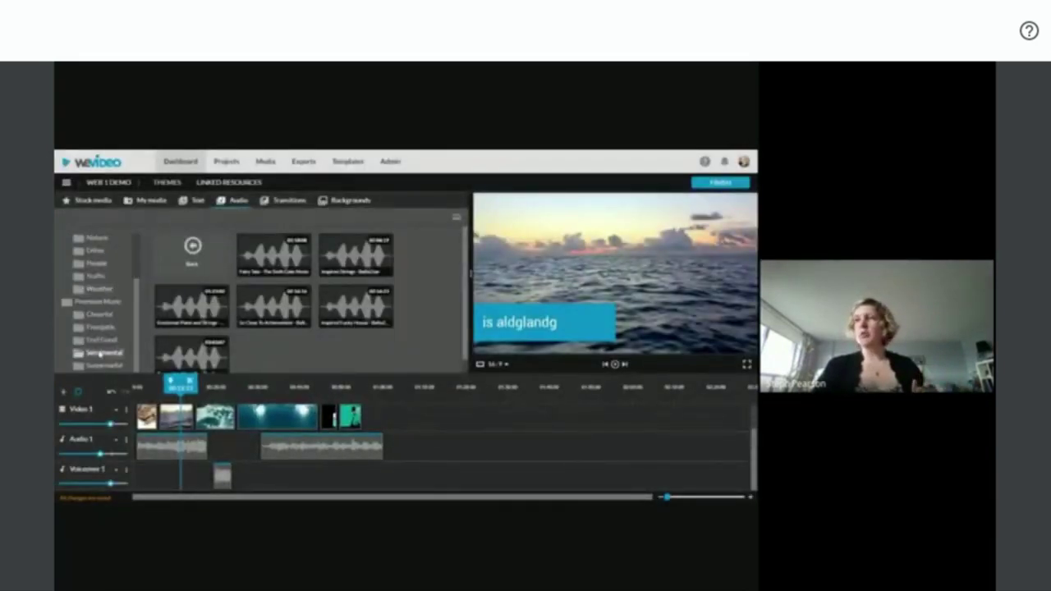
{"action": "left_click", "coordinate": [282, 202]}
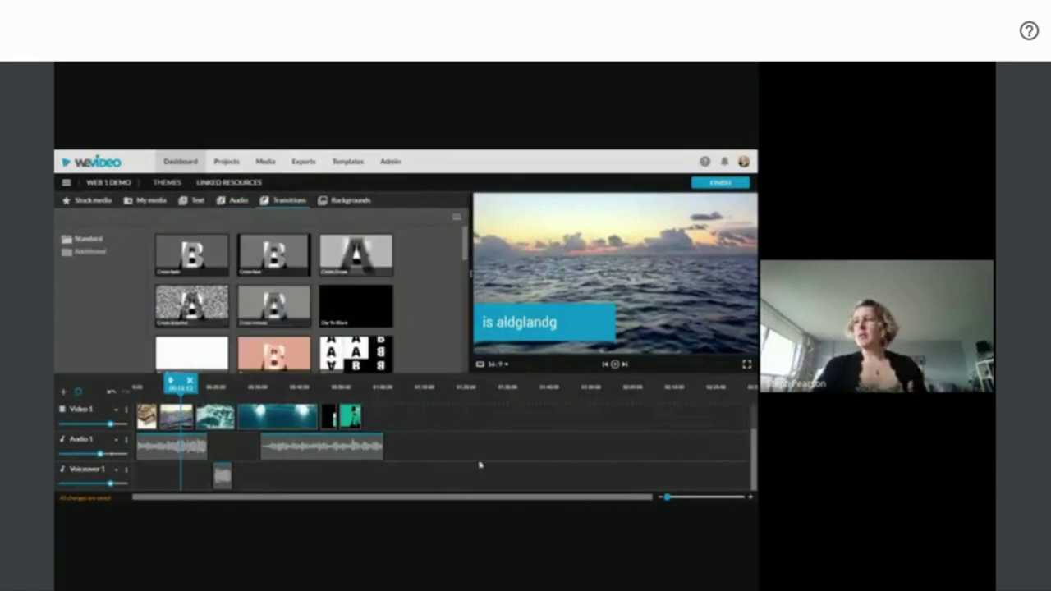
{"action": "scroll", "coordinate": [381, 296], "scroll_direction": "down", "scroll_amount": 5}
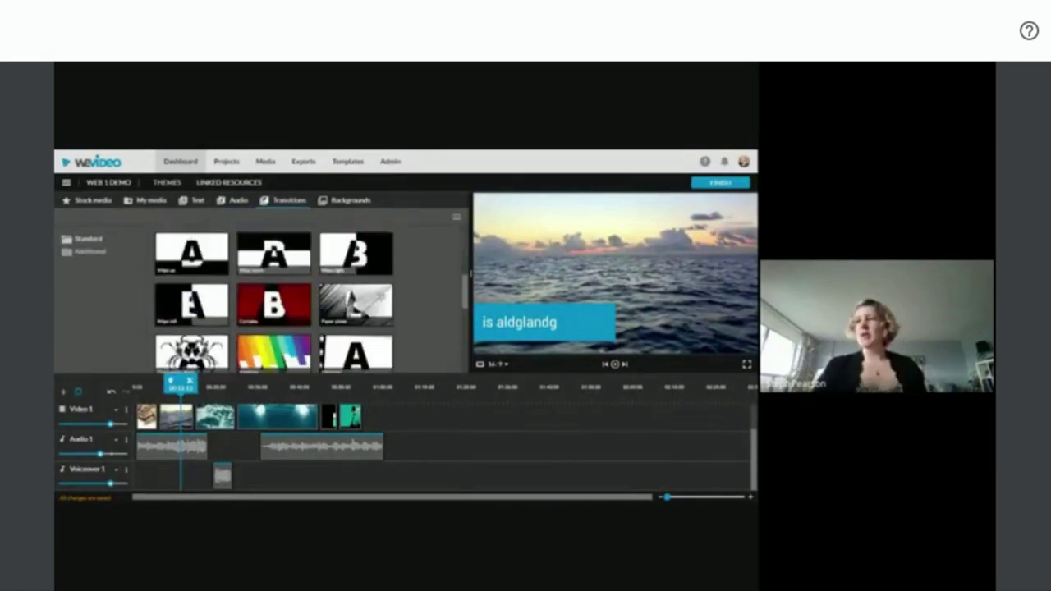
{"action": "scroll", "coordinate": [414, 452], "scroll_direction": "up", "scroll_amount": 2}
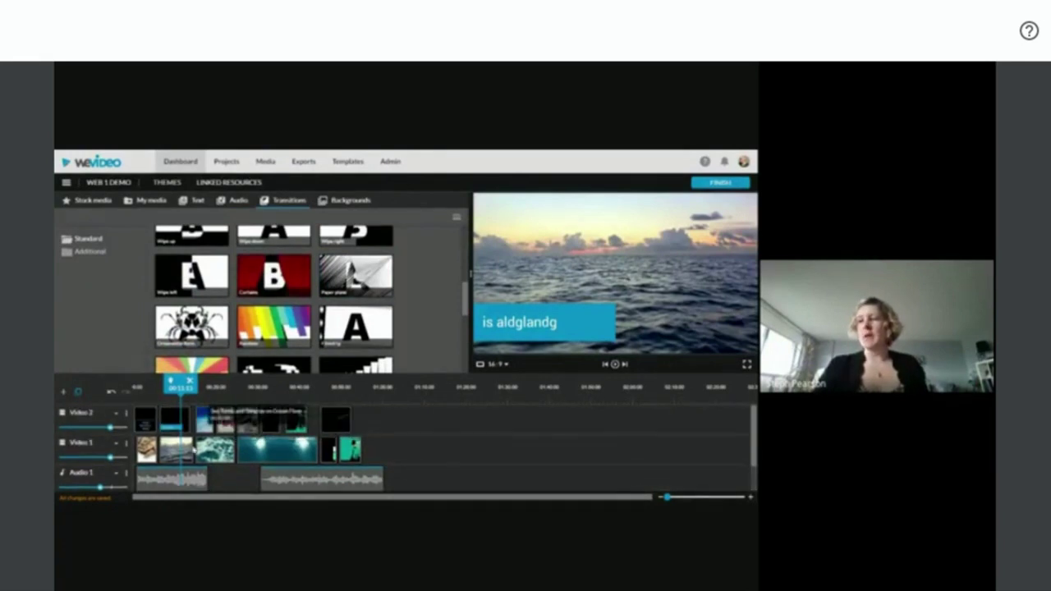
Delete everything after the Lower third on Video 2, plus the underwater light clip and the Countertop title on Video 1.
{"action": "left_click", "coordinate": [200, 400]}
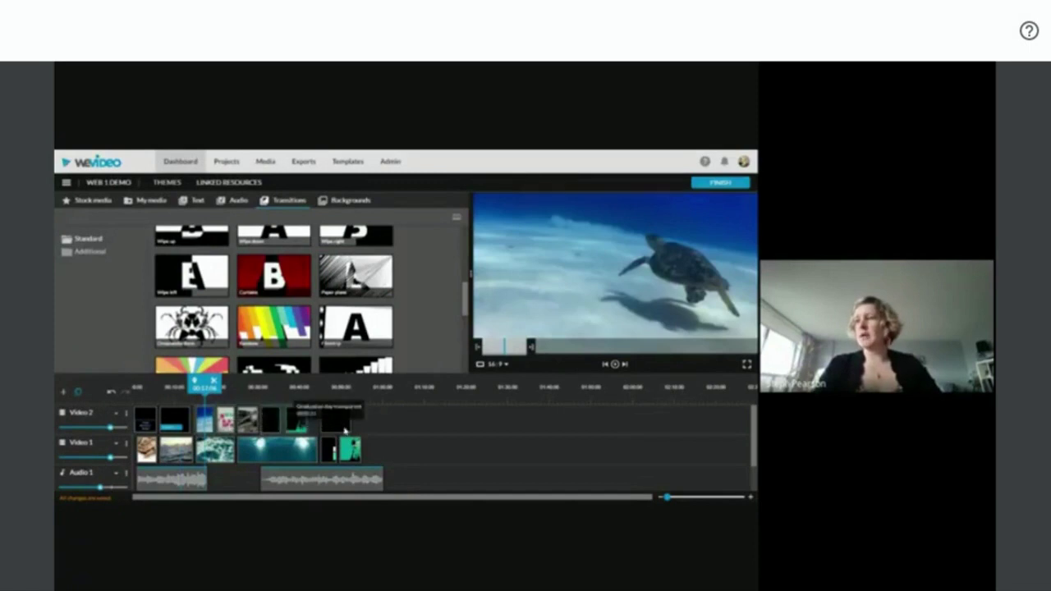
{"action": "left_click", "coordinate": [251, 401]}
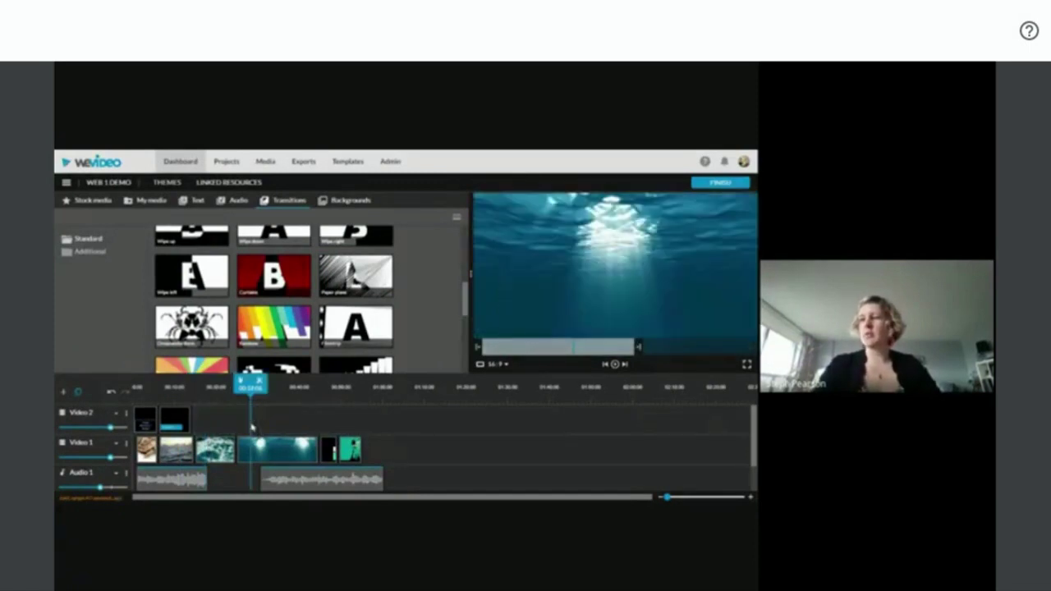
{"action": "left_click", "coordinate": [291, 451]}
{"action": "key", "text": "Delete"}
{"action": "left_click", "coordinate": [330, 452]}
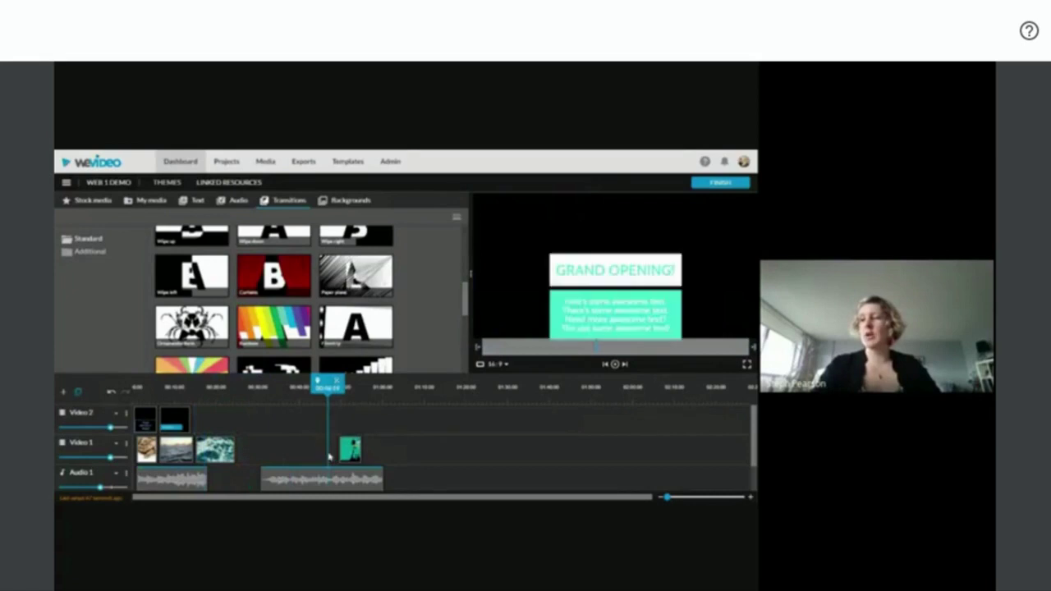
{"action": "key", "text": "Delete"}
Insert the ornamental plant transition between the sunset sea and ocean waves clips, close the gap, and add another transition after the waves clip.
{"action": "left_click_drag", "start_coordinate": [190, 429], "coordinate": [212, 428]}
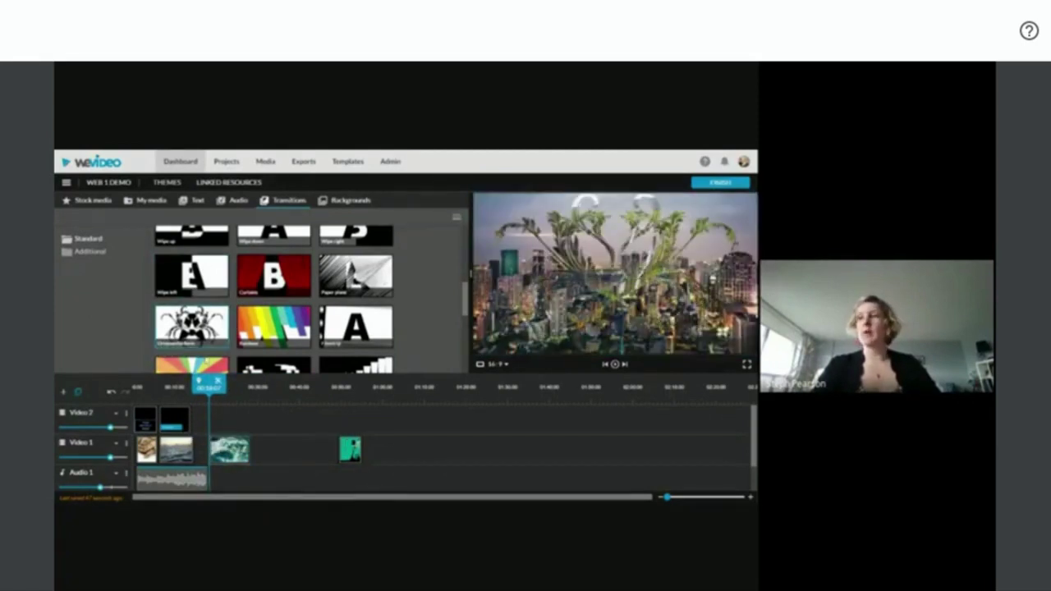
{"action": "left_click", "coordinate": [207, 441]}
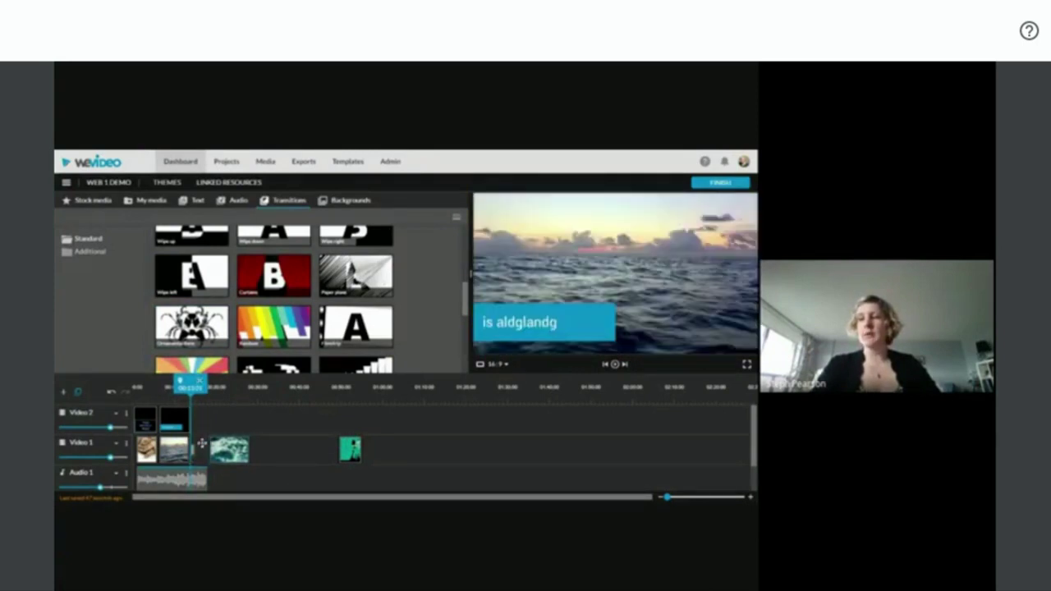
{"action": "left_click_drag", "start_coordinate": [229, 449], "coordinate": [213, 450]}
{"action": "left_click", "coordinate": [179, 386]}
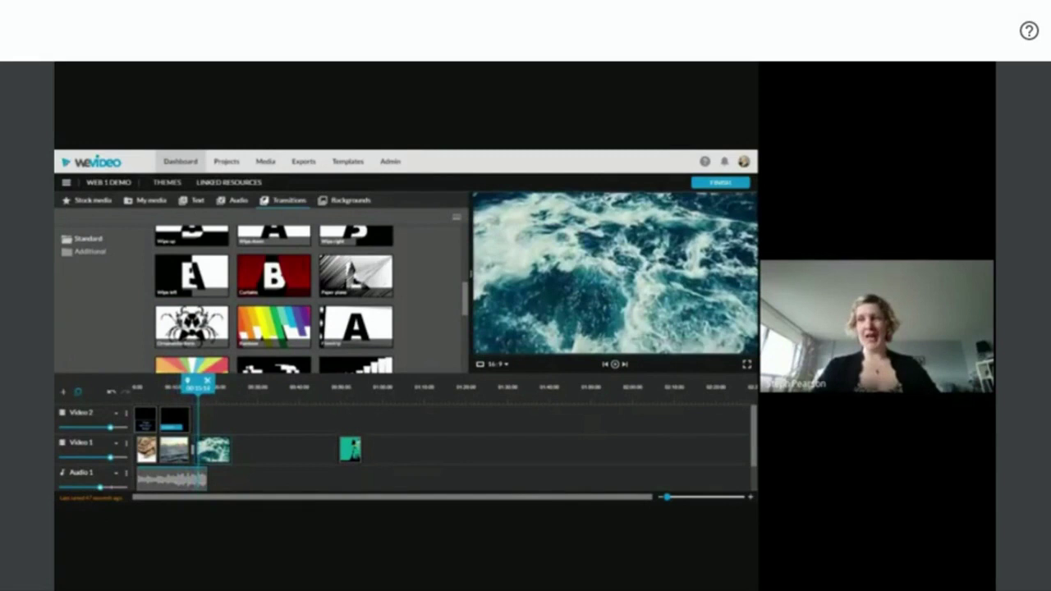
{"action": "left_click", "coordinate": [242, 453]}
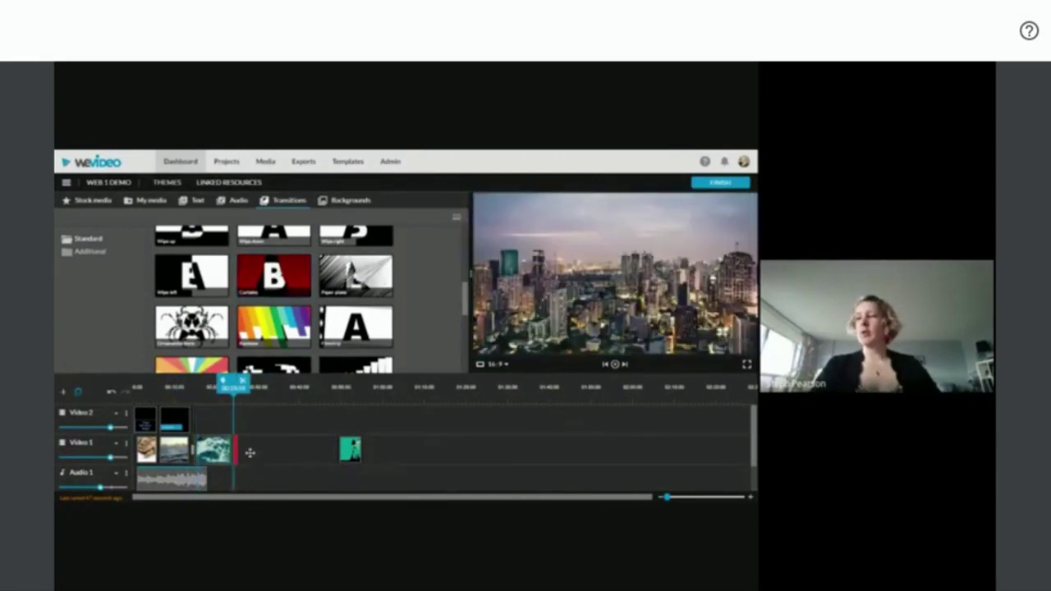
Add the Sea Turtle Swimming Up stock video after the last transition on Video 1 and play that transition.
{"action": "left_click", "coordinate": [92, 200]}
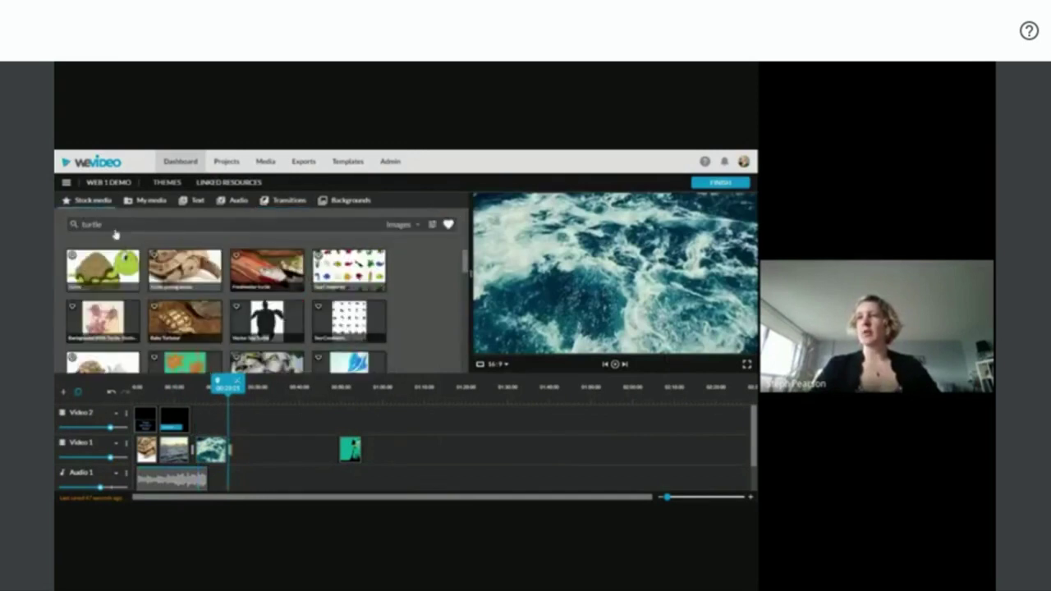
{"action": "left_click", "coordinate": [399, 224]}
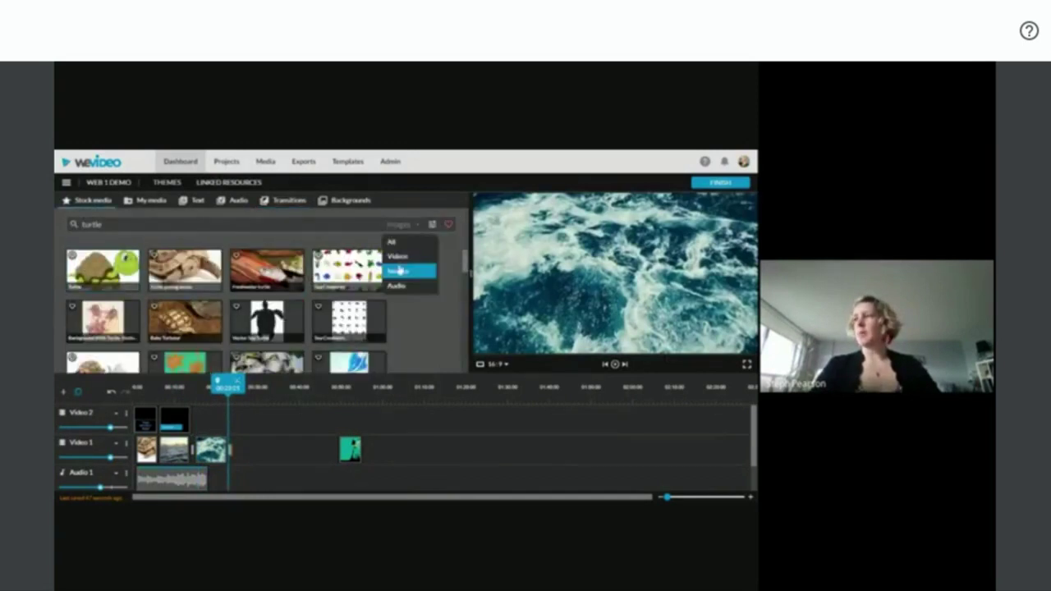
{"action": "left_click", "coordinate": [396, 259]}
{"action": "left_click_drag", "start_coordinate": [266, 275], "coordinate": [247, 451]}
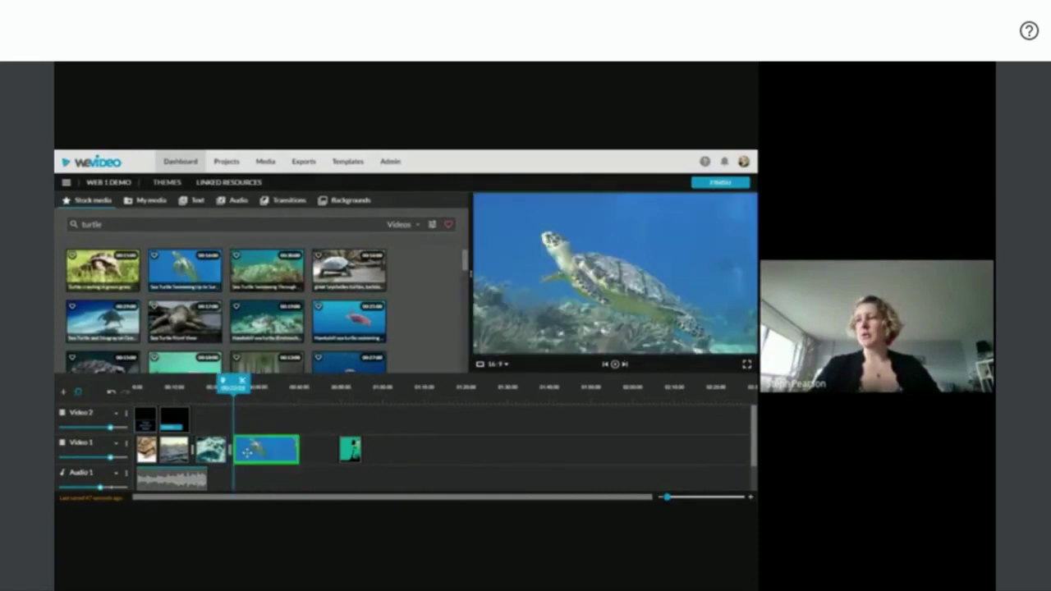
{"action": "left_click", "coordinate": [204, 386]}
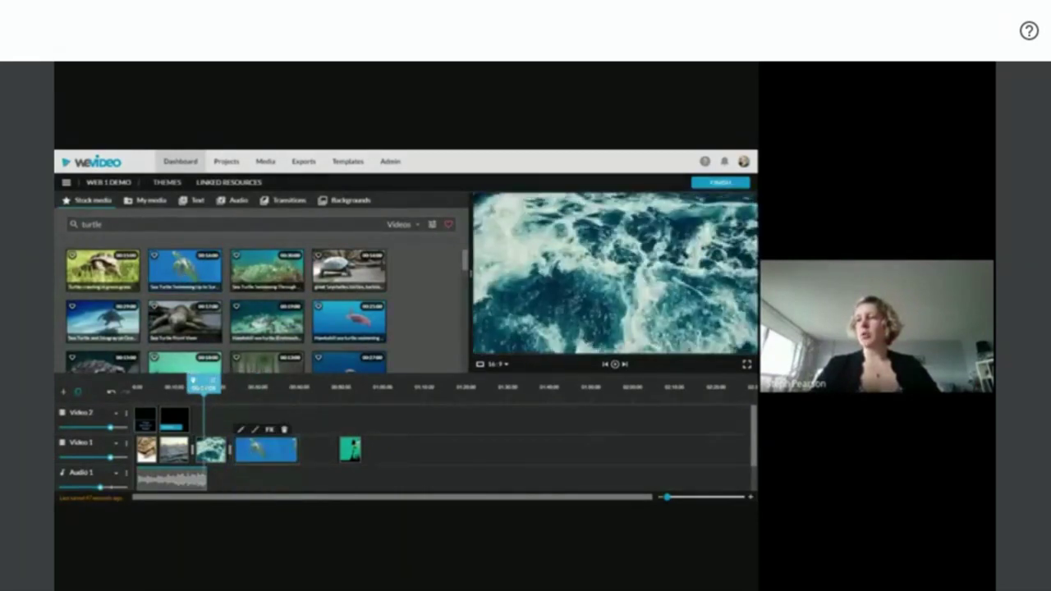
{"action": "left_click_drag", "start_coordinate": [204, 382], "coordinate": [219, 382]}
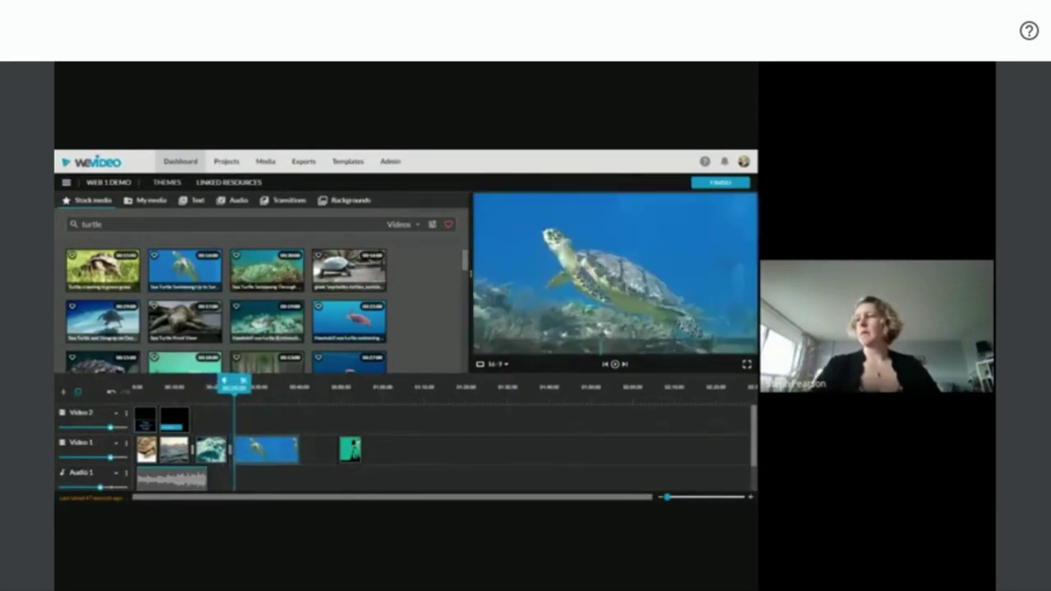
{"action": "key", "text": "space"}
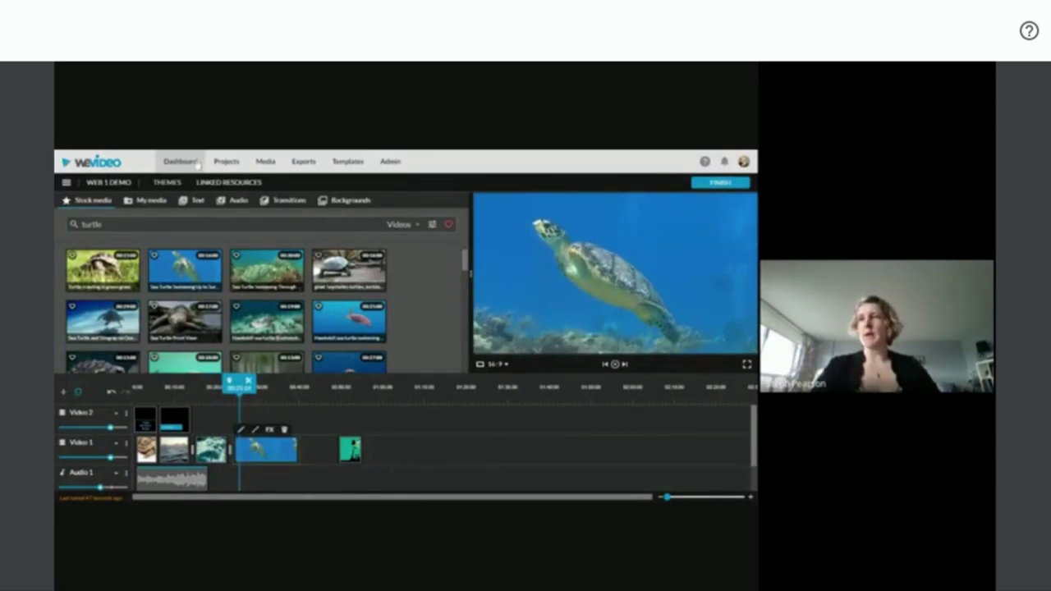
Browse the additional and standard transition collections.
{"action": "left_click", "coordinate": [275, 204]}
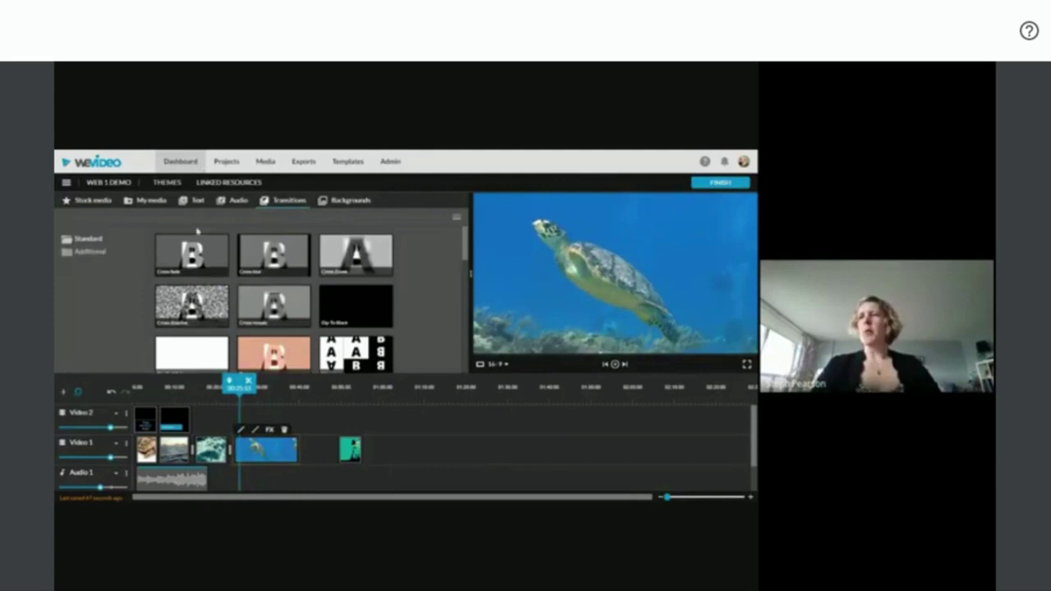
{"action": "left_click", "coordinate": [87, 253]}
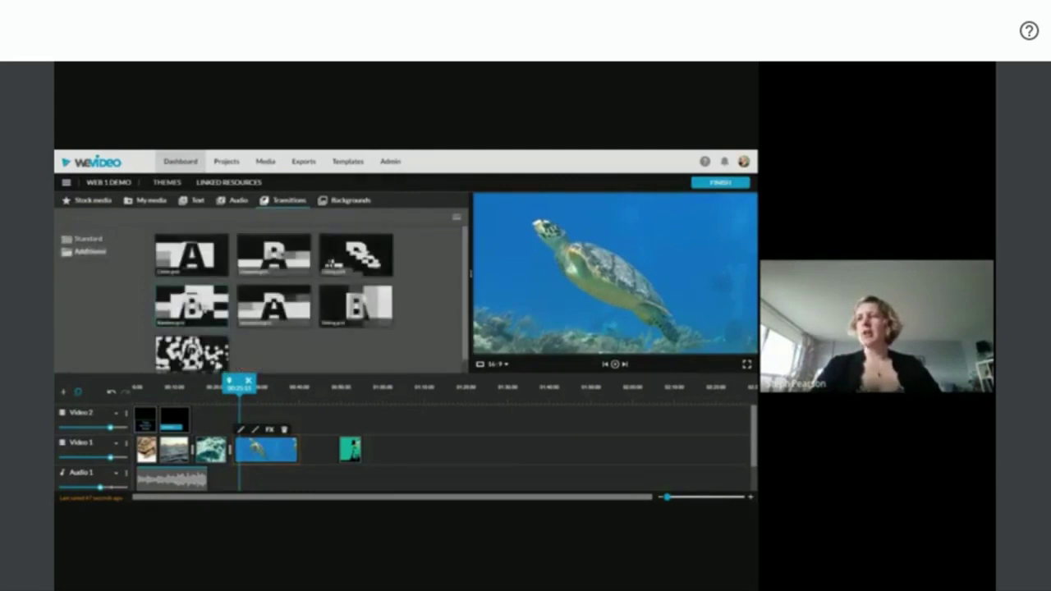
{"action": "left_click", "coordinate": [82, 240]}
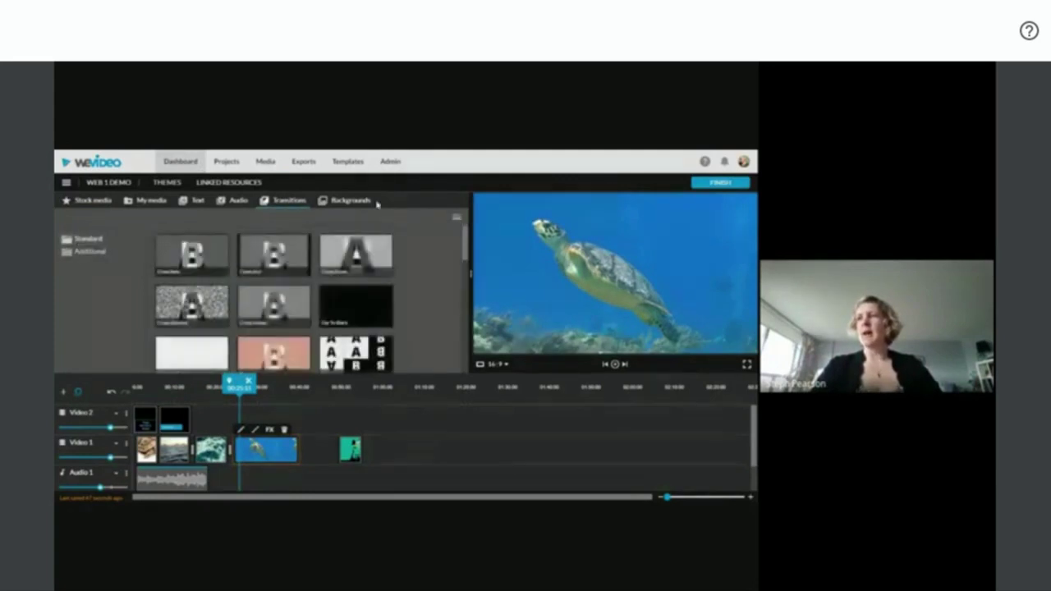
{"action": "scroll", "coordinate": [342, 364], "scroll_direction": "down", "scroll_amount": 10}
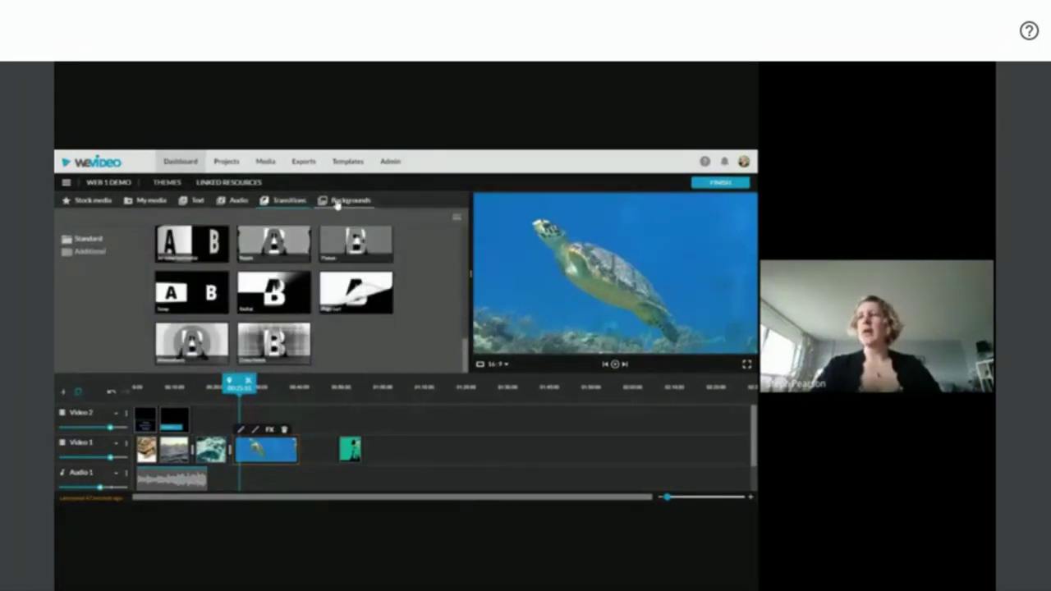
{"action": "left_click", "coordinate": [92, 252]}
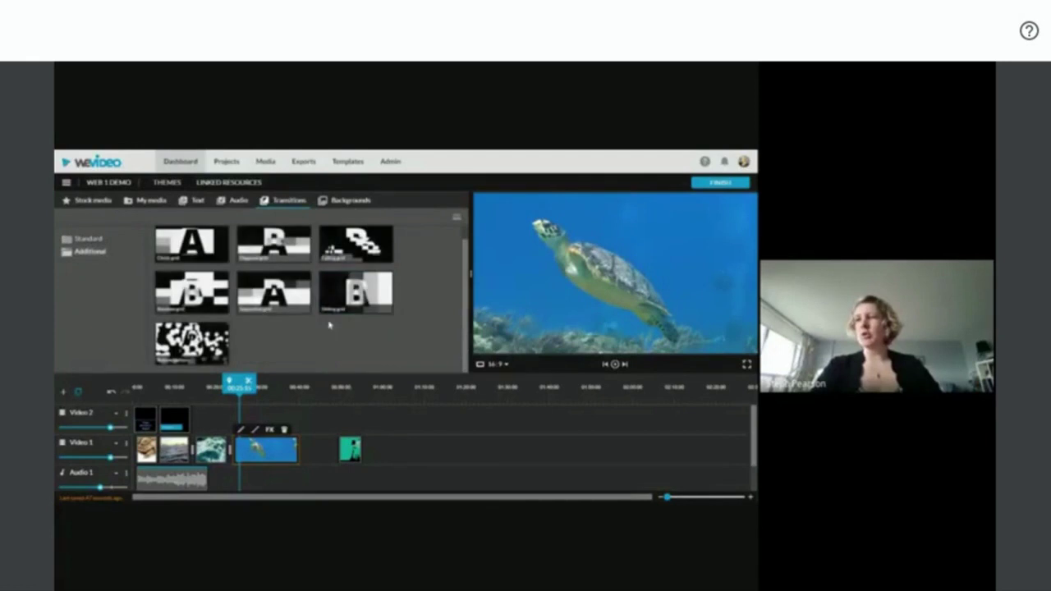
Place the Red Streaks background on Video 1 between the sea turtle clip and the graduation clip.
{"action": "left_click", "coordinate": [334, 202]}
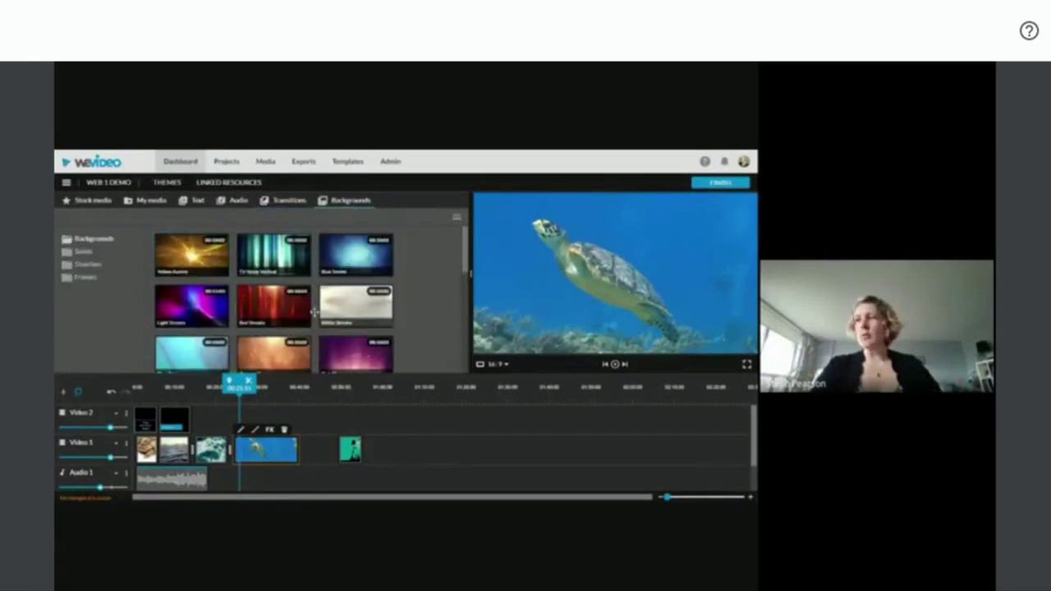
{"action": "left_click", "coordinate": [265, 314]}
{"action": "mouse_move", "coordinate": [266, 313]}
{"action": "left_mouse_down"}
{"action": "mouse_move", "coordinate": [320, 419]}
{"action": "mouse_move", "coordinate": [287, 419]}
{"action": "mouse_move", "coordinate": [319, 445]}
{"action": "left_mouse_up"}
{"action": "left_click", "coordinate": [349, 476]}
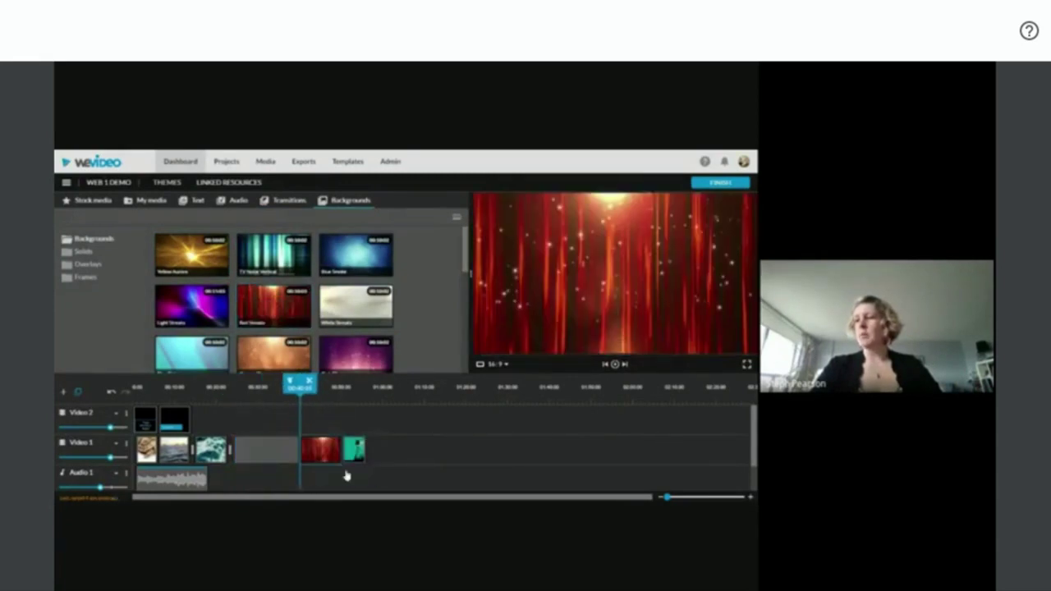
Layer the cartoon avatar image from My media on Video 2 above the Red Streaks background and play it.
{"action": "left_click", "coordinate": [94, 202]}
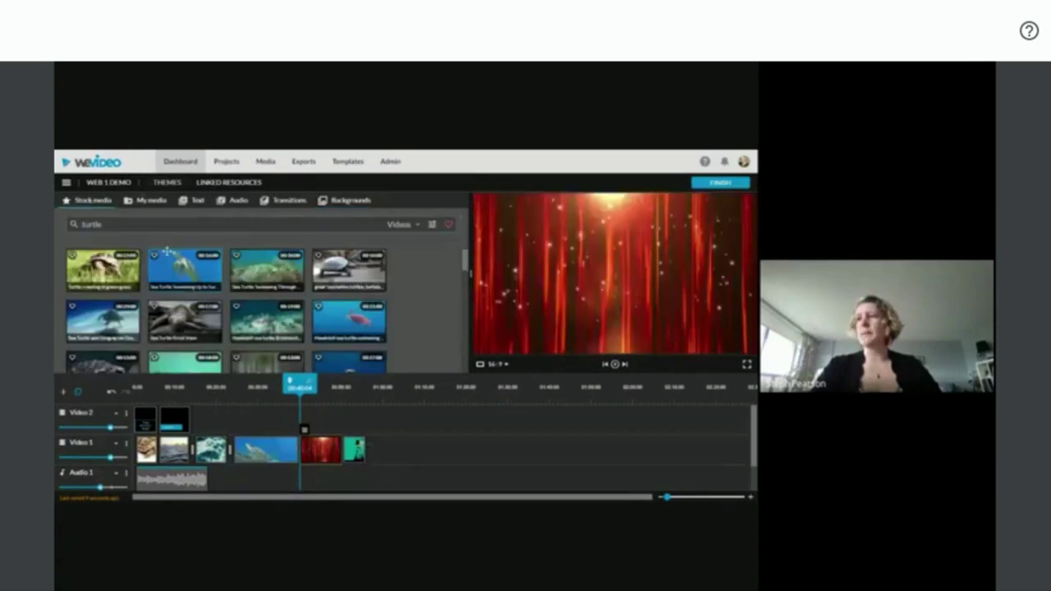
{"action": "left_click", "coordinate": [133, 203]}
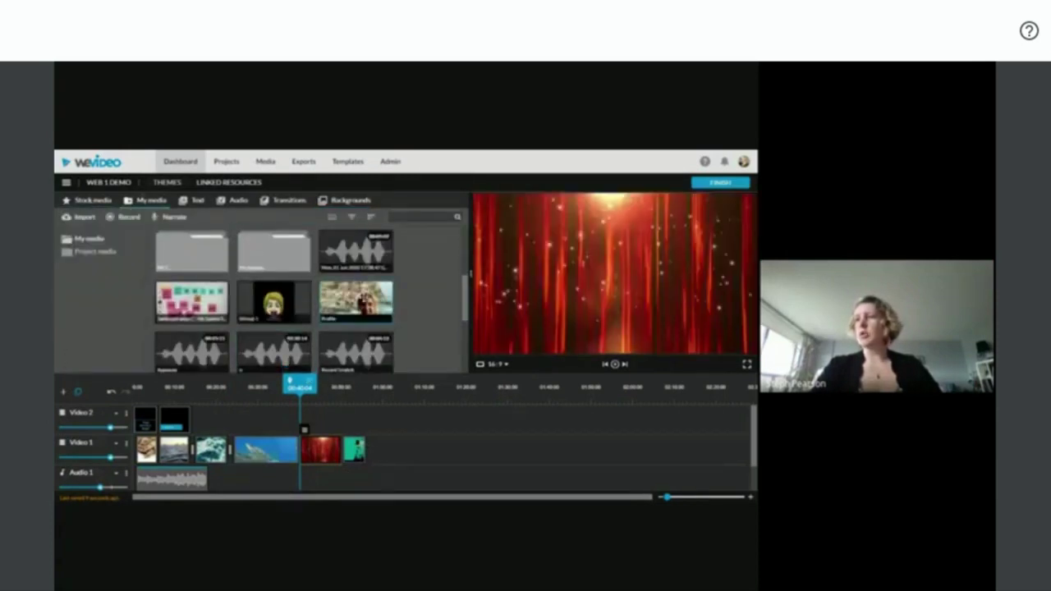
{"action": "left_click_drag", "start_coordinate": [280, 302], "coordinate": [320, 409]}
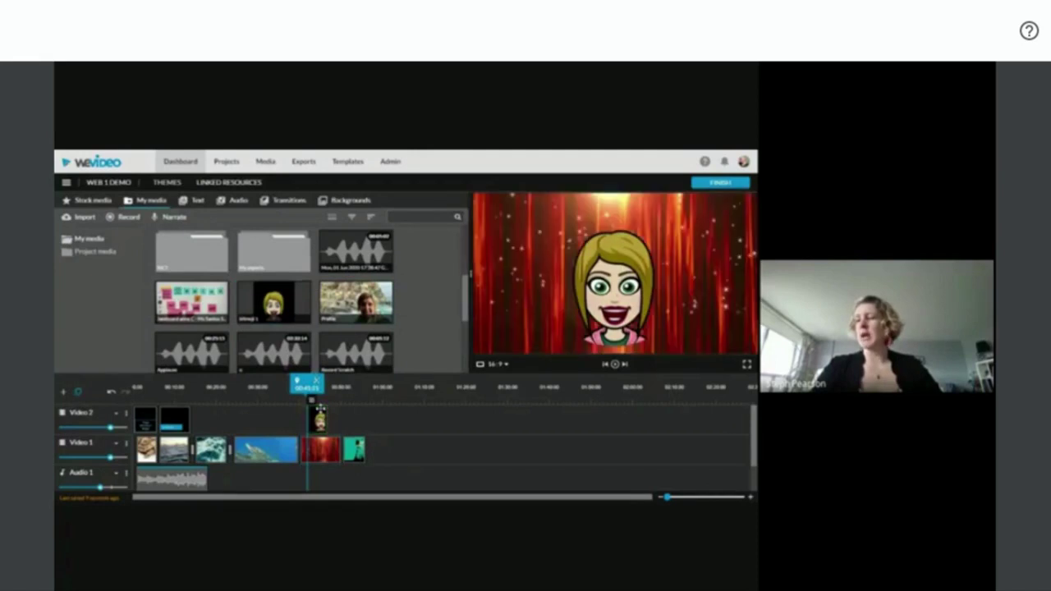
{"action": "key", "text": "space"}
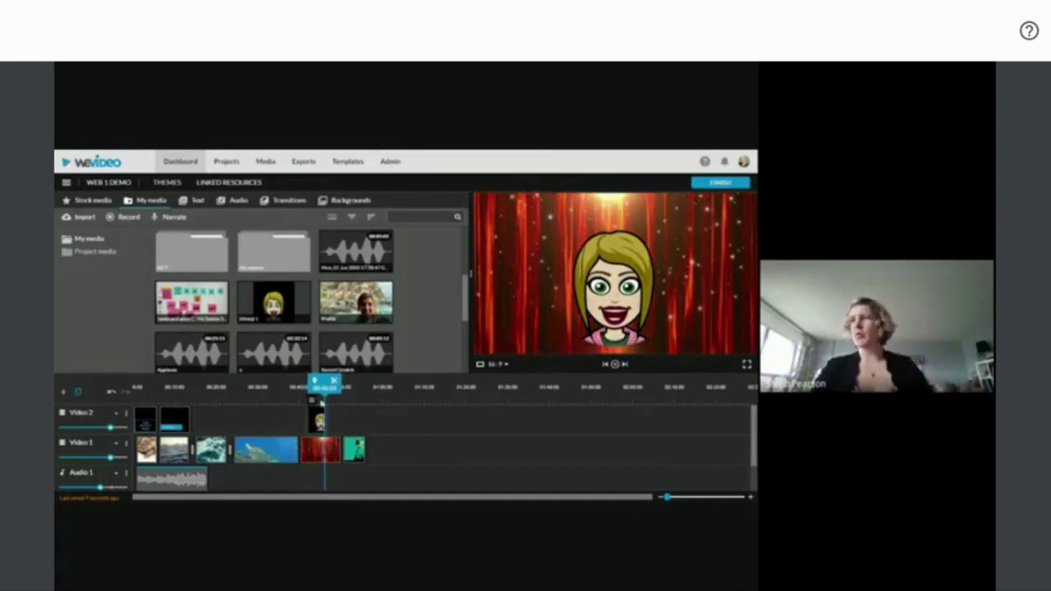
Add the solid Blue background after the graduation clip on Video 1.
{"action": "left_click", "coordinate": [341, 202]}
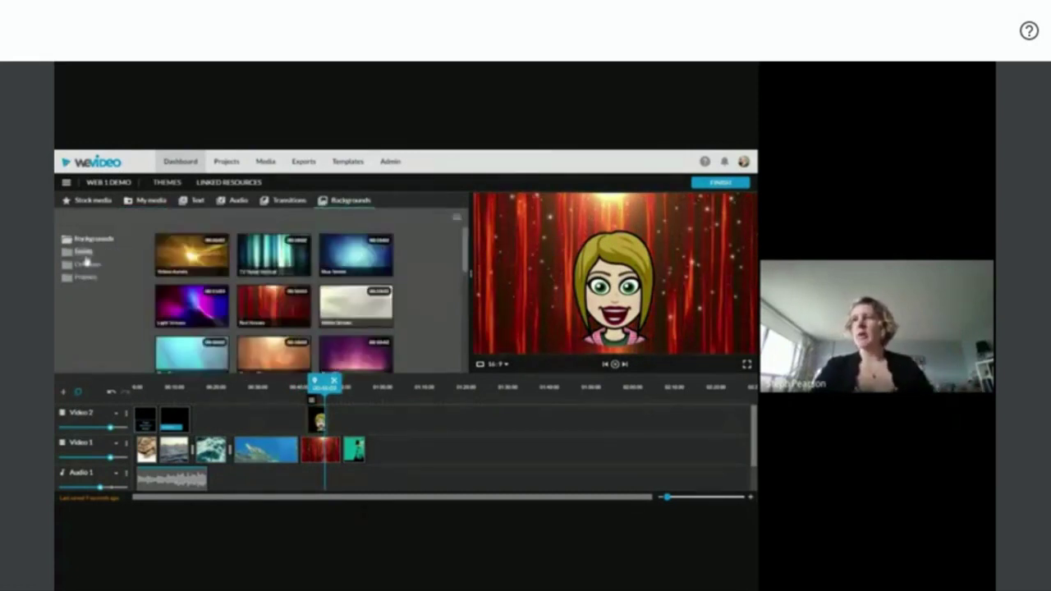
{"action": "left_click", "coordinate": [81, 252]}
{"action": "left_click_drag", "start_coordinate": [251, 306], "coordinate": [376, 450]}
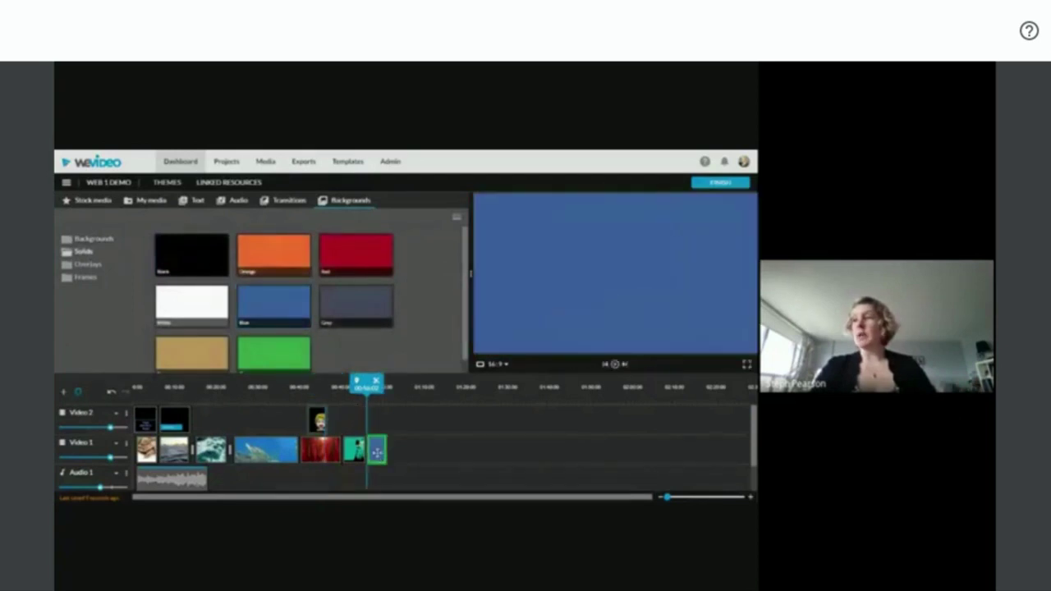
Copy the cartoon avatar clip and paste it on Video 2 above the blue background.
{"action": "left_click", "coordinate": [321, 422]}
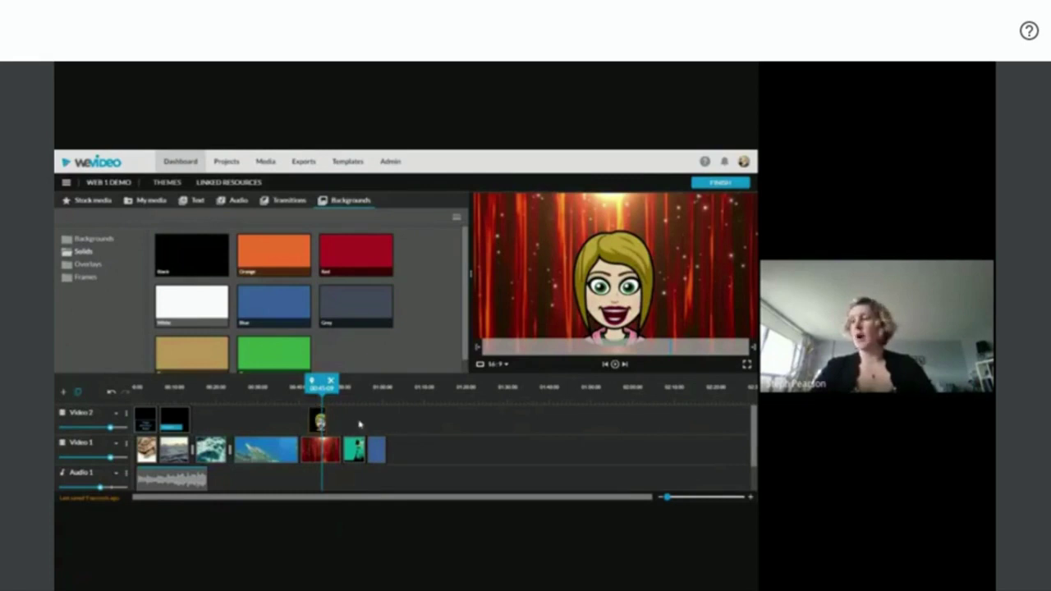
{"action": "left_click_drag", "start_coordinate": [321, 382], "coordinate": [349, 382]}
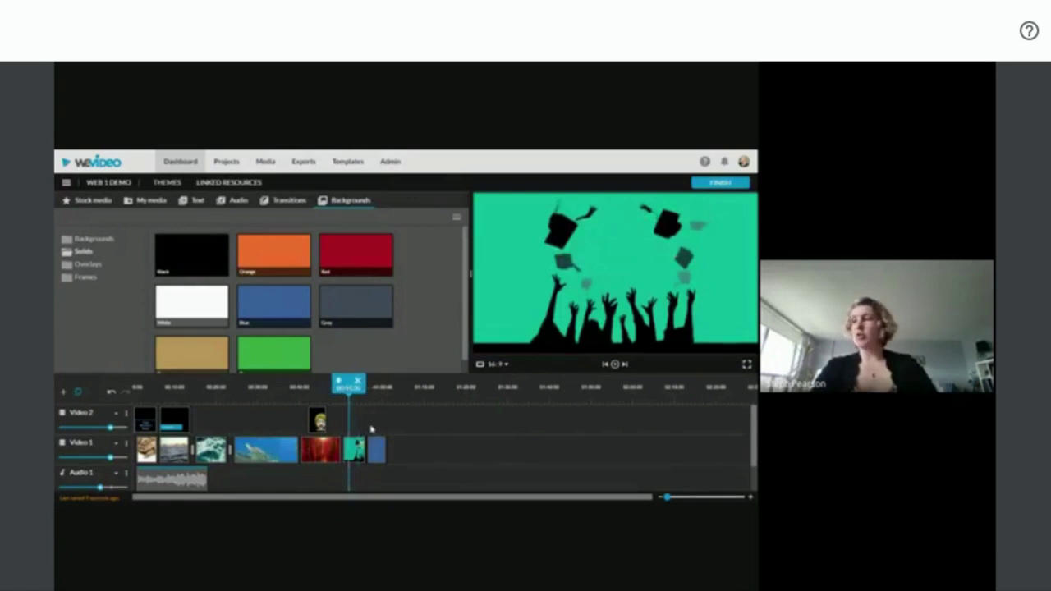
{"action": "mouse_move", "coordinate": [371, 428]}
{"action": "left_mouse_down"}
{"action": "mouse_move", "coordinate": [364, 407]}
{"action": "mouse_move", "coordinate": [365, 423]}
{"action": "mouse_move", "coordinate": [376, 421]}
{"action": "left_mouse_up"}
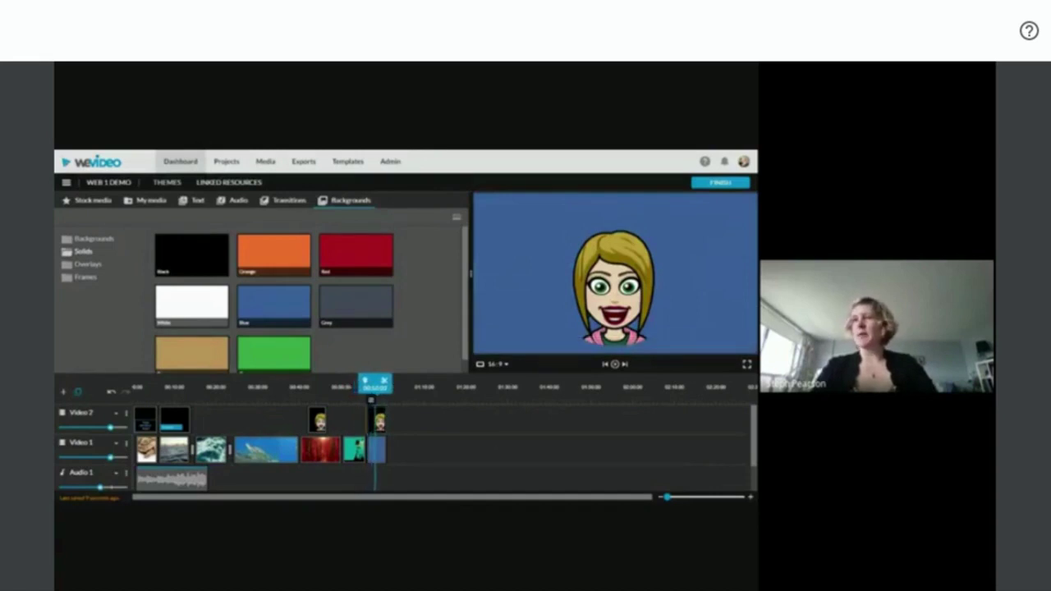
Add the Beating Heart overlay above the sea turtle clip and the Countdown overlay near that clip's end on Video 2.
{"action": "left_click", "coordinate": [92, 265]}
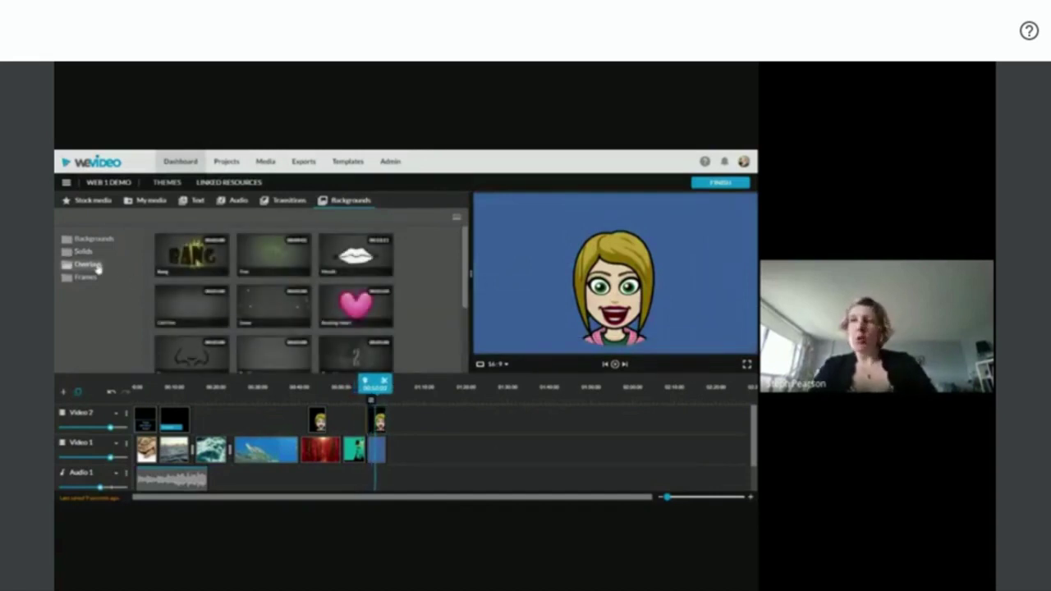
{"action": "left_click_drag", "start_coordinate": [355, 305], "coordinate": [245, 417]}
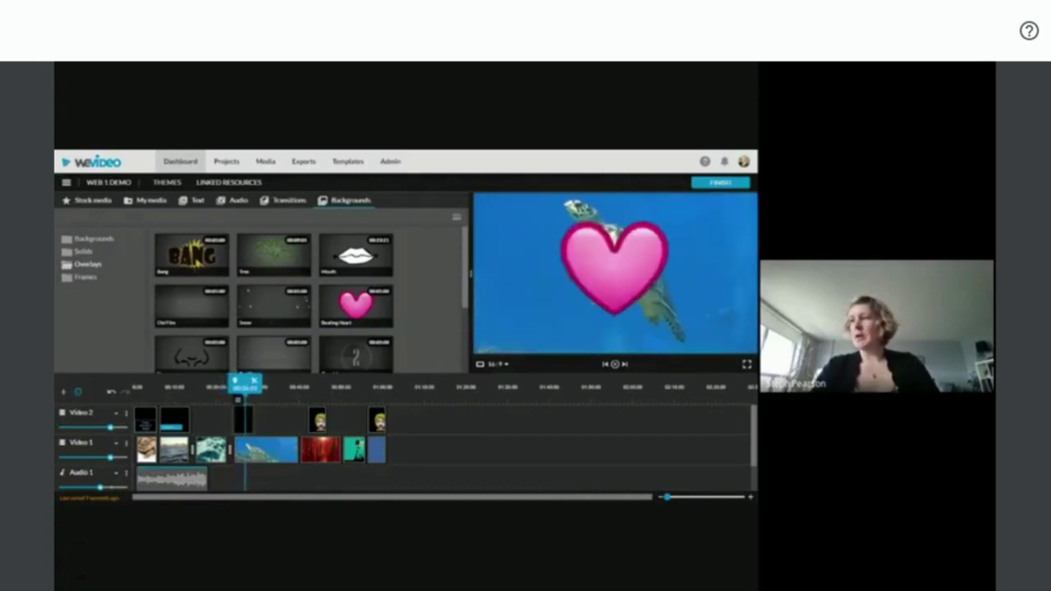
{"action": "left_click_drag", "start_coordinate": [358, 355], "coordinate": [293, 427]}
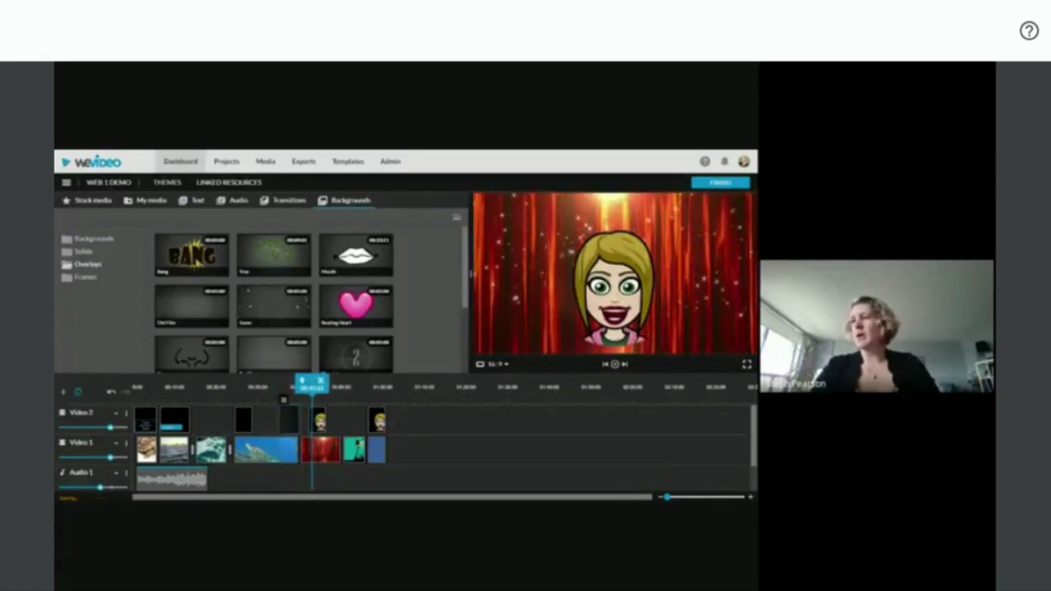
Place the Screen Shutdown overlay on Video 2 above the ocean waves clip.
{"action": "scroll", "coordinate": [266, 335], "scroll_direction": "down", "scroll_amount": 3}
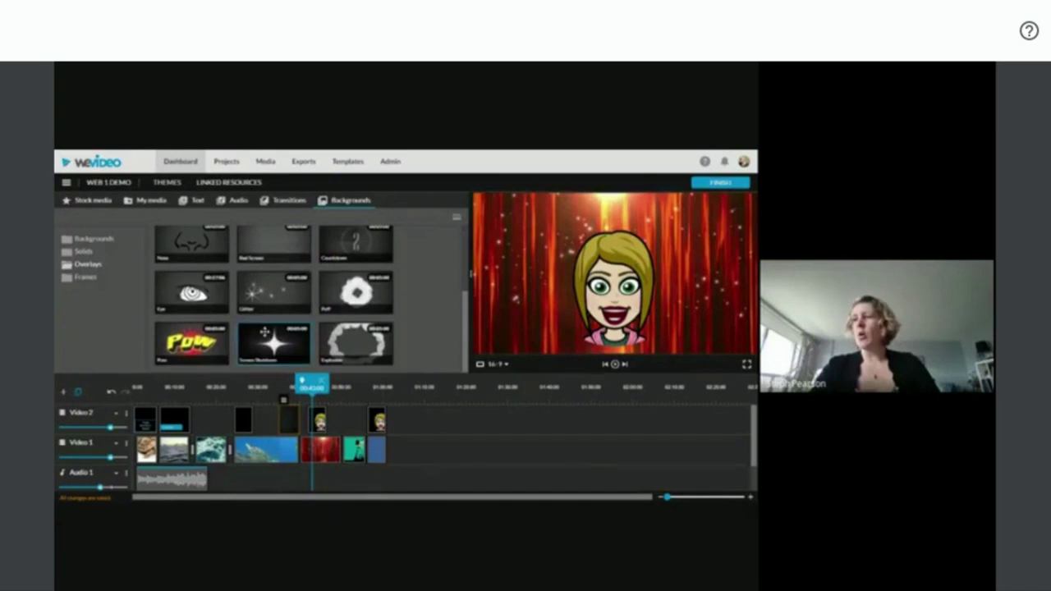
{"action": "left_click_drag", "start_coordinate": [265, 332], "coordinate": [206, 421]}
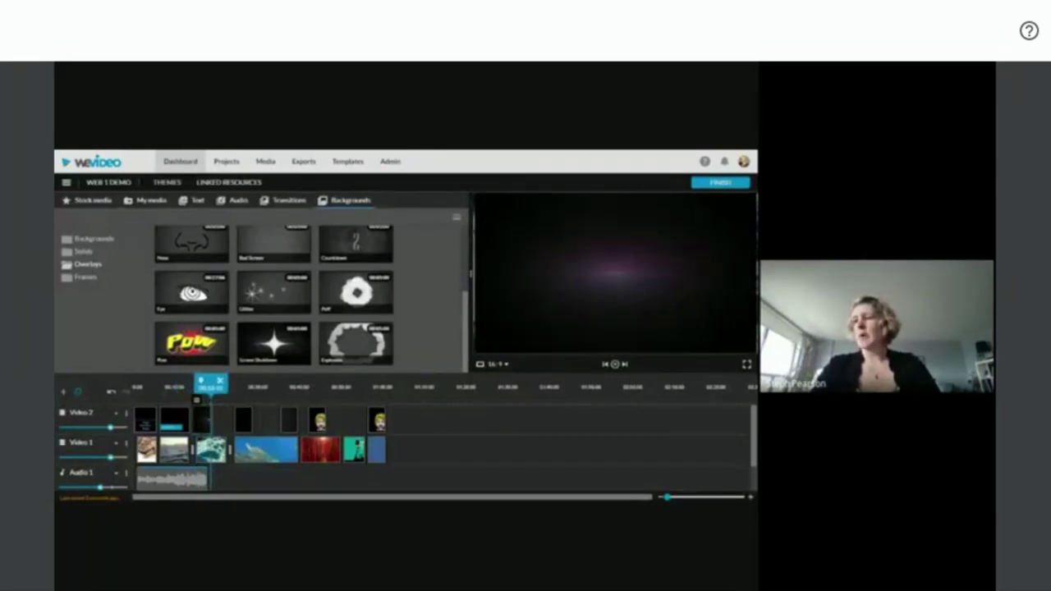
Delete the Beating Heart and Countdown overlays and both cartoon avatar clips from Video 2.
{"action": "scroll", "coordinate": [359, 457], "scroll_direction": "right", "scroll_amount": 1}
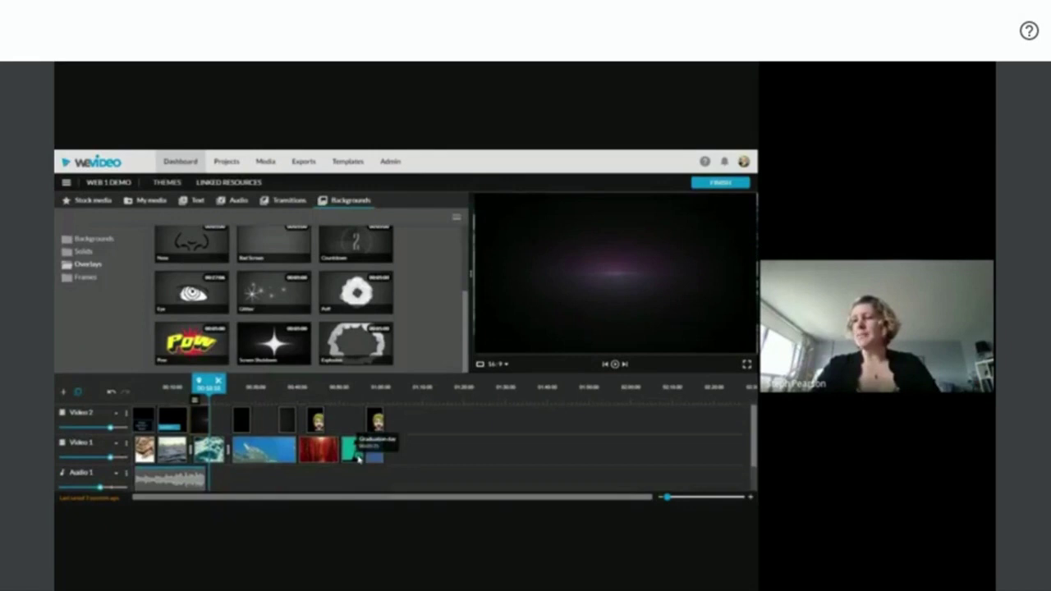
{"action": "left_click", "coordinate": [232, 424]}
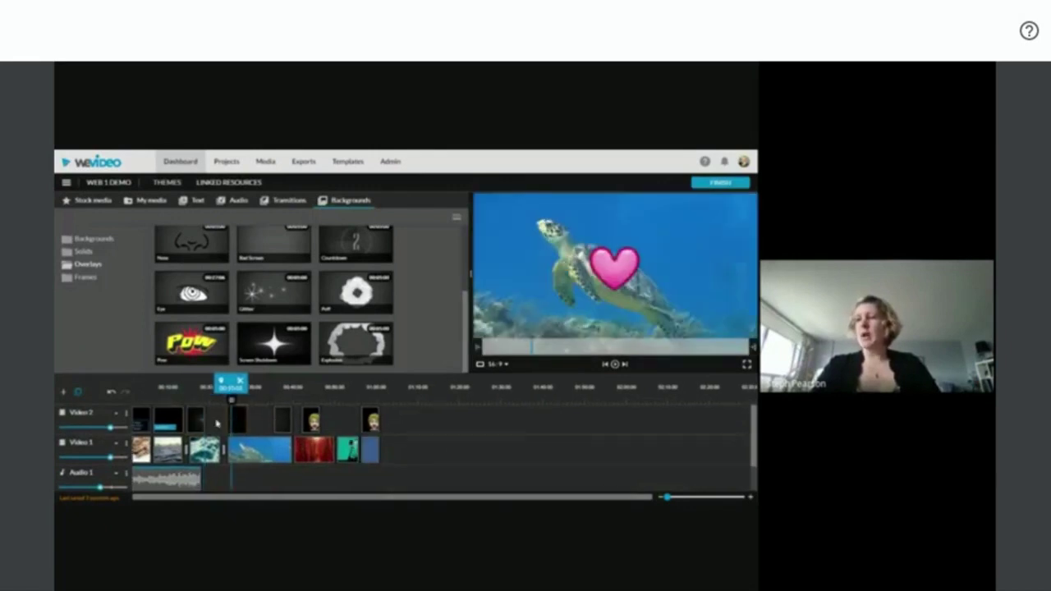
{"action": "left_click_drag", "start_coordinate": [259, 421], "coordinate": [375, 417]}
{"action": "key", "text": "Delete"}
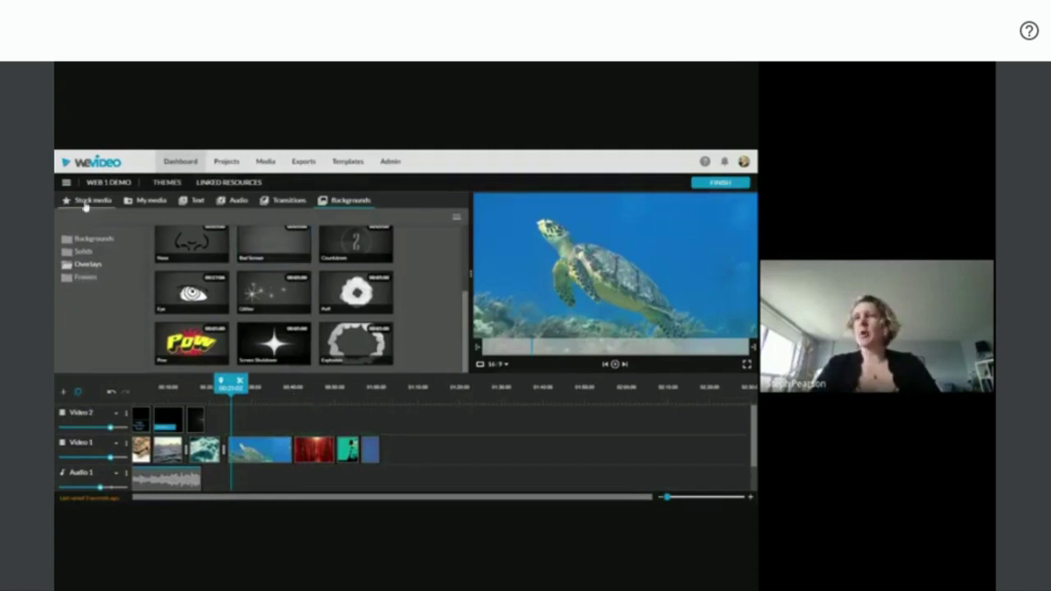
Search the stock videos for "green" and place the "countdown from five green" clip on Video 2 above the sea turtle clip.
{"action": "left_click", "coordinate": [137, 202]}
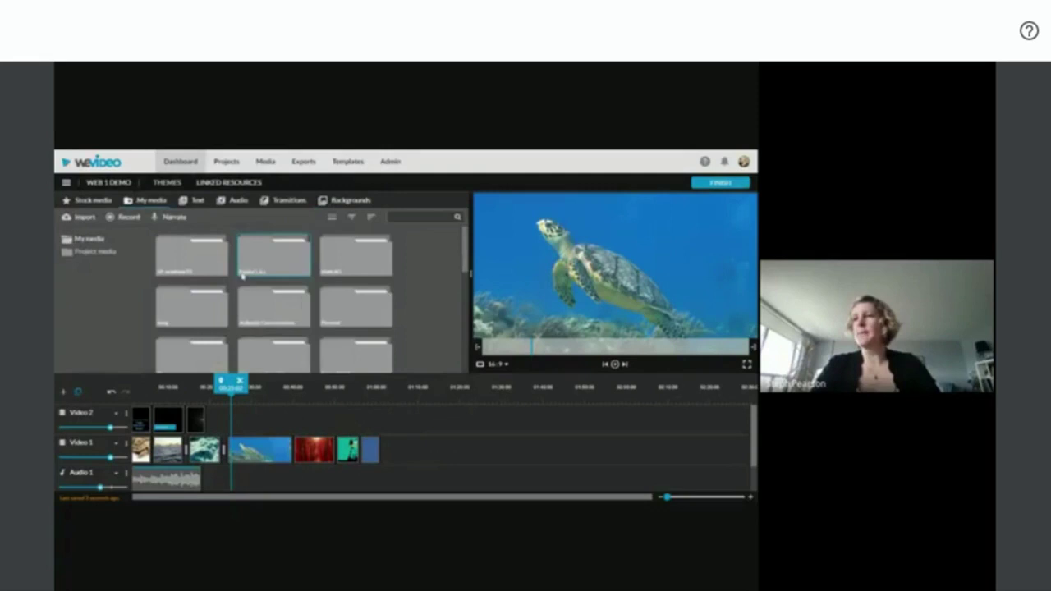
{"action": "left_click", "coordinate": [70, 203]}
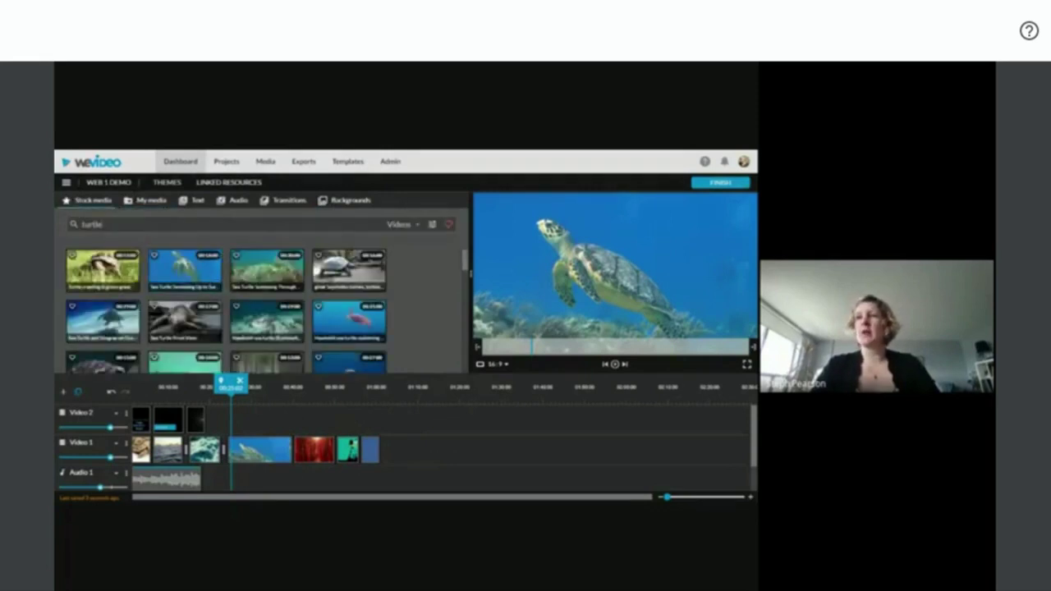
{"action": "triple_click", "coordinate": [63, 229]}
{"action": "type", "text": "green"}
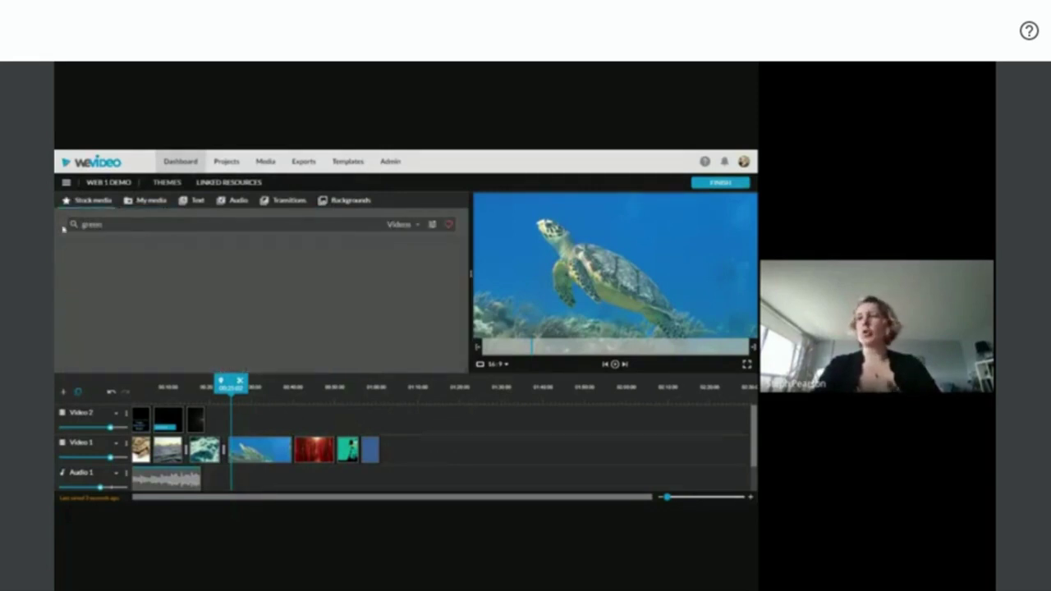
{"action": "scroll", "coordinate": [213, 292], "scroll_direction": "down", "scroll_amount": 10}
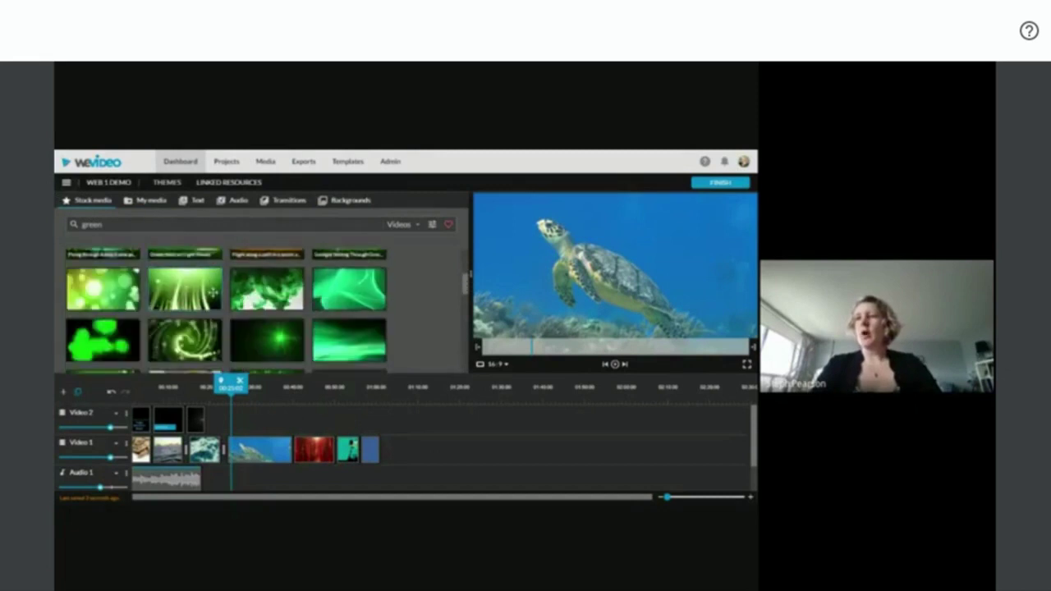
{"action": "scroll", "coordinate": [212, 292], "scroll_direction": "down", "scroll_amount": 2}
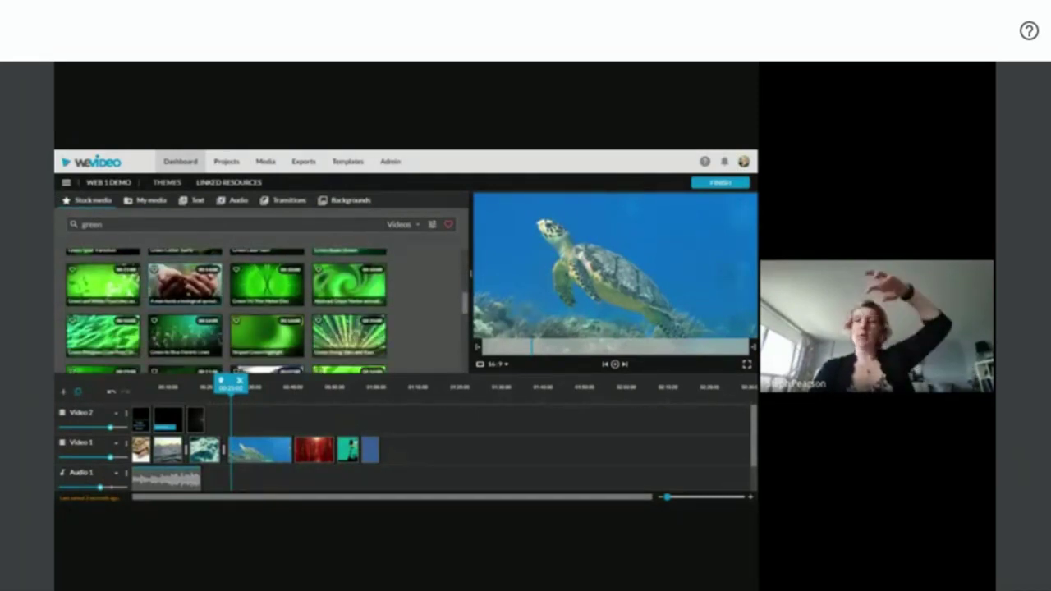
{"action": "scroll", "coordinate": [267, 310], "scroll_direction": "down", "scroll_amount": 5}
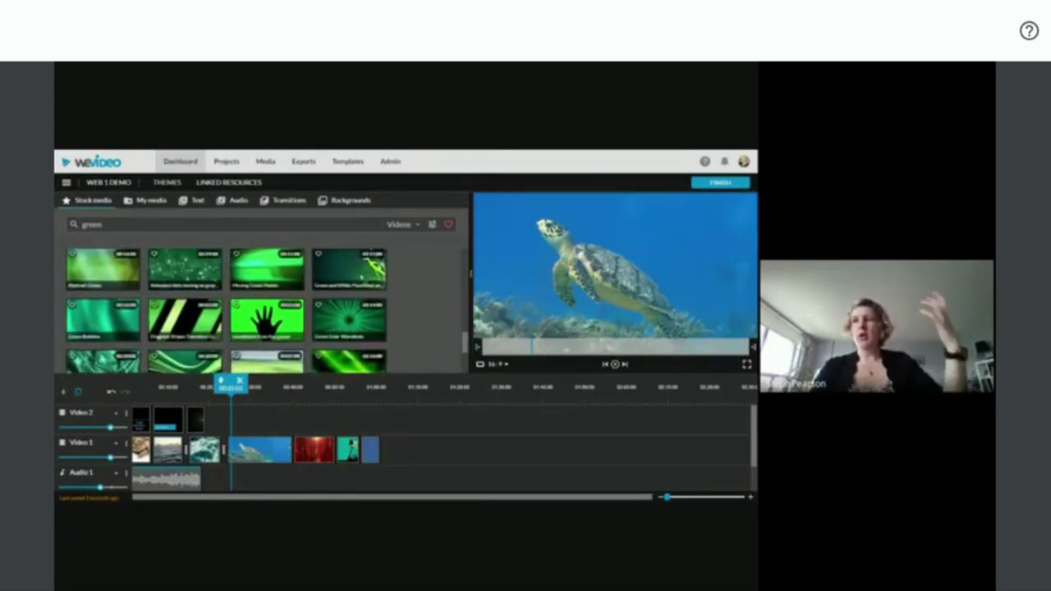
{"action": "left_click", "coordinate": [265, 316]}
{"action": "left_click_drag", "start_coordinate": [265, 319], "coordinate": [248, 419]}
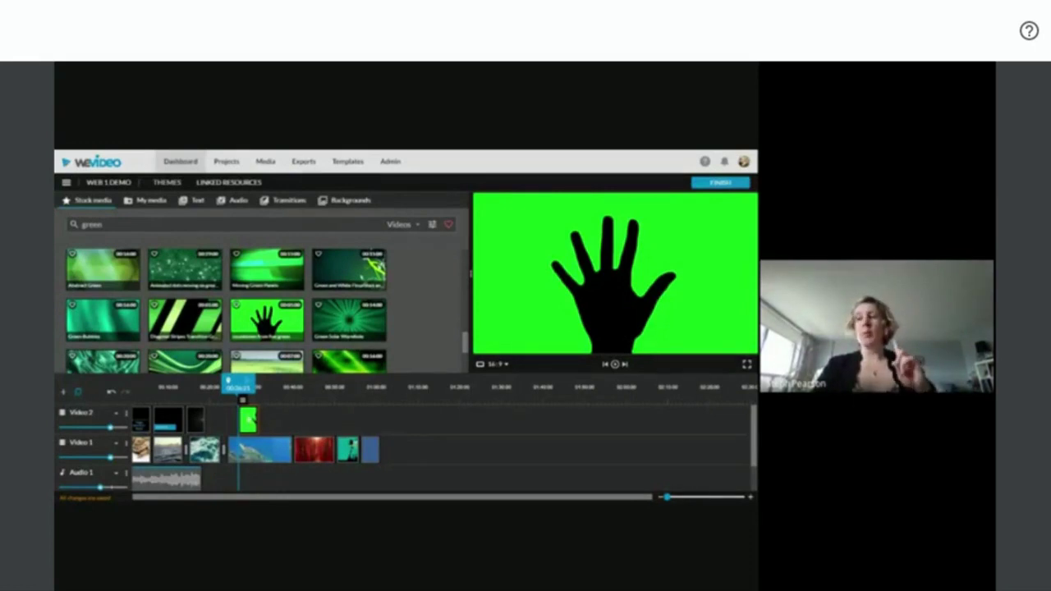
Key out the green background (00ff15) of the hand countdown clip, check its mask, save the changes and preview the clip over the turtle.
{"action": "double_click", "coordinate": [248, 420]}
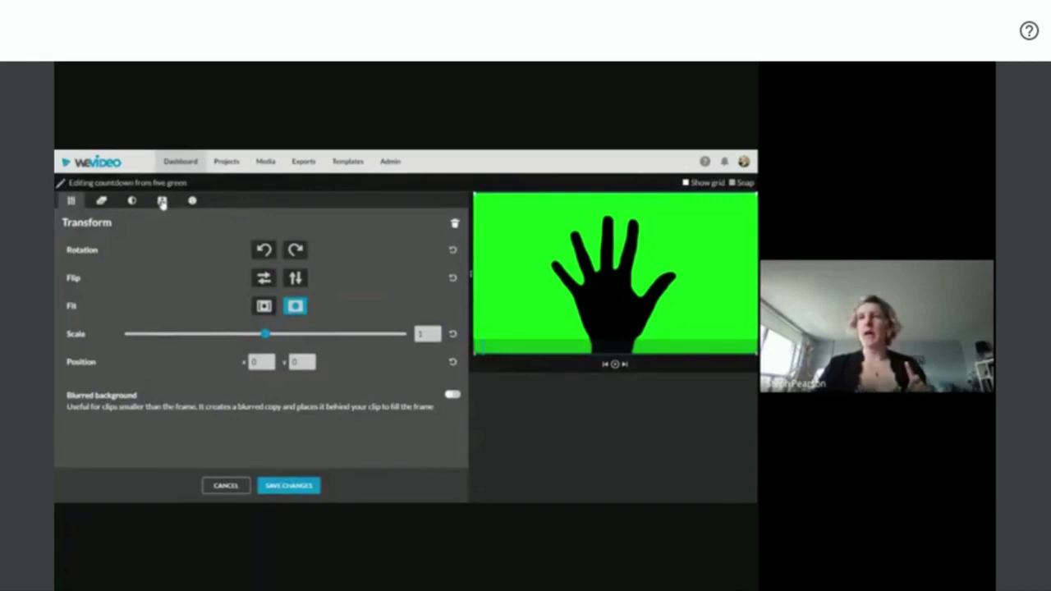
{"action": "left_click", "coordinate": [162, 202]}
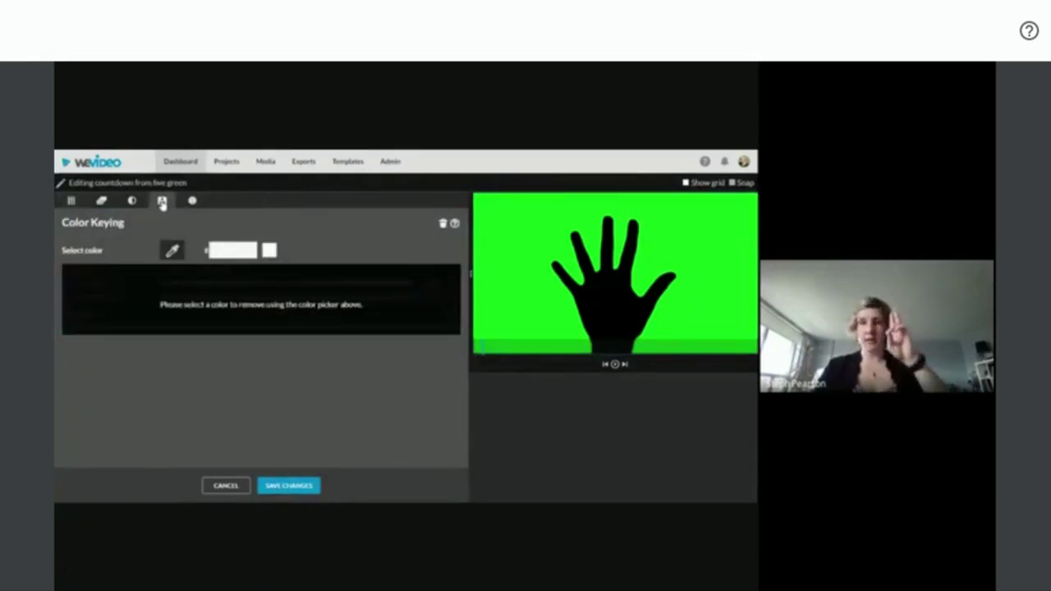
{"action": "left_click", "coordinate": [171, 255]}
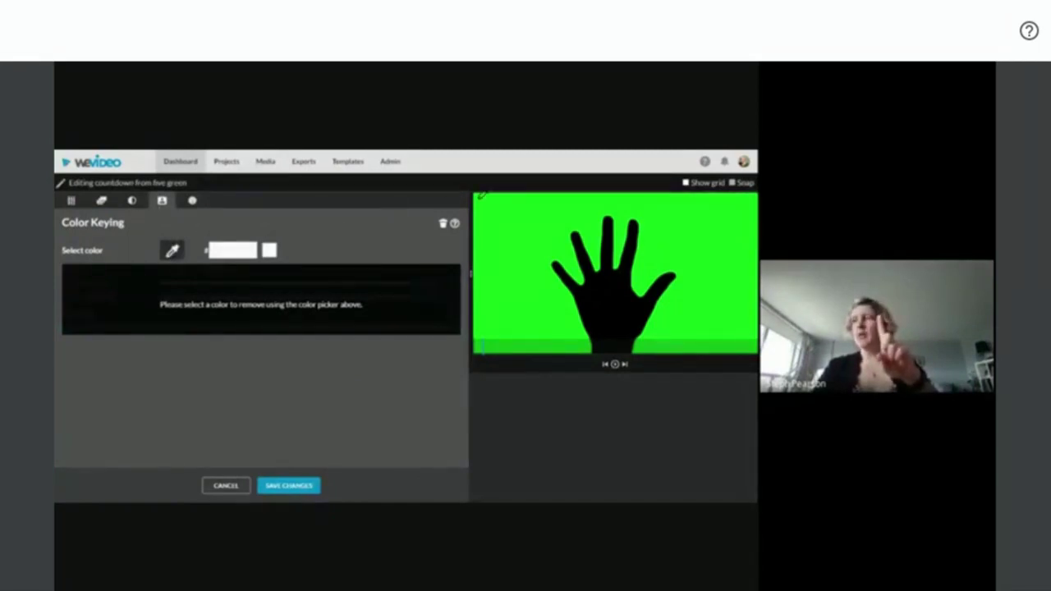
{"action": "left_click", "coordinate": [501, 235]}
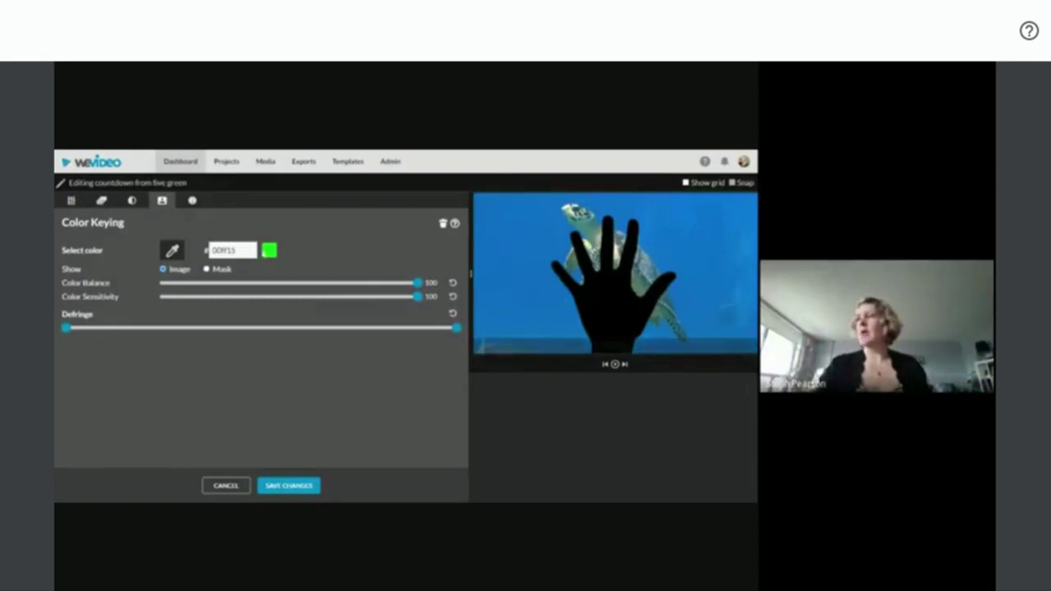
{"action": "left_click", "coordinate": [206, 269]}
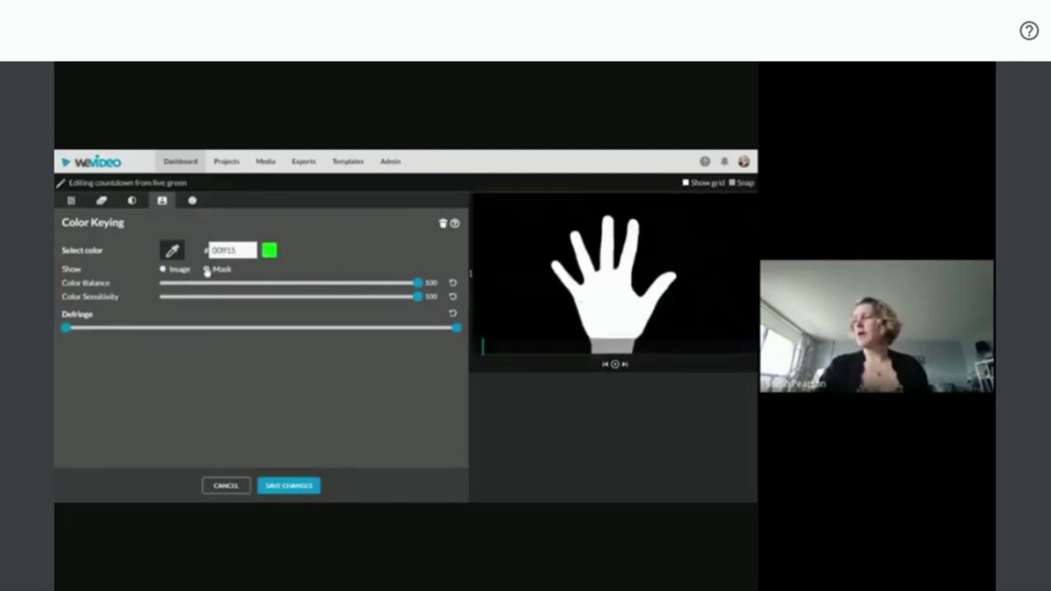
{"action": "left_click", "coordinate": [165, 271]}
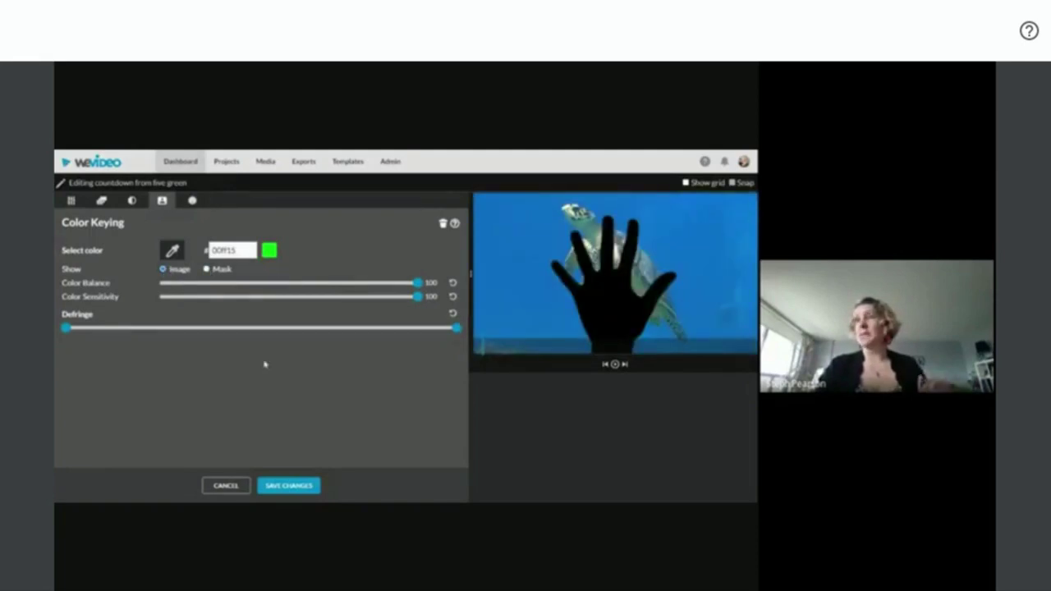
{"action": "left_click", "coordinate": [280, 486]}
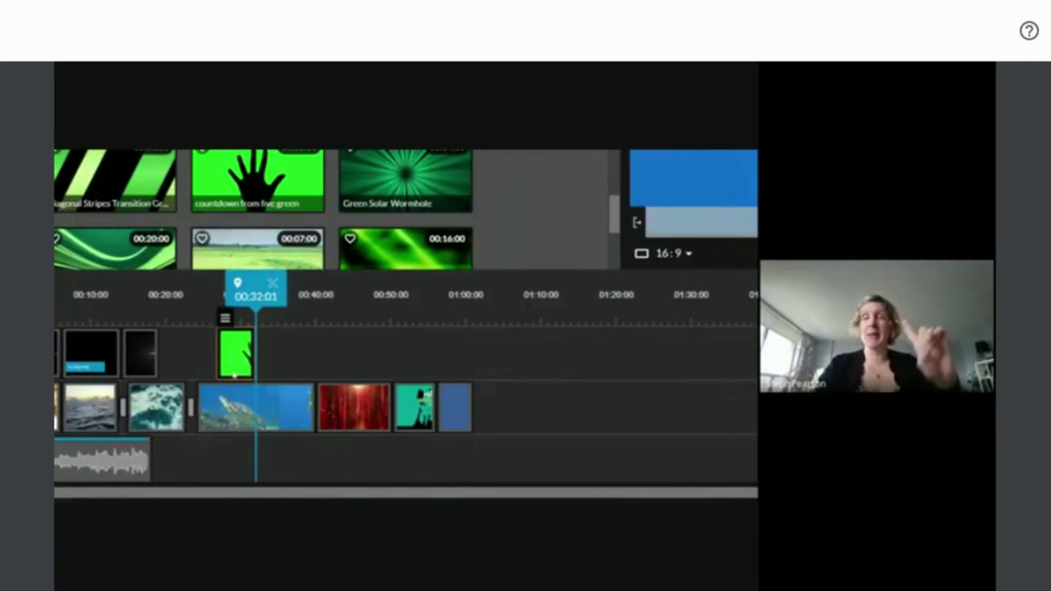
{"action": "left_click_drag", "start_coordinate": [256, 291], "coordinate": [215, 292]}
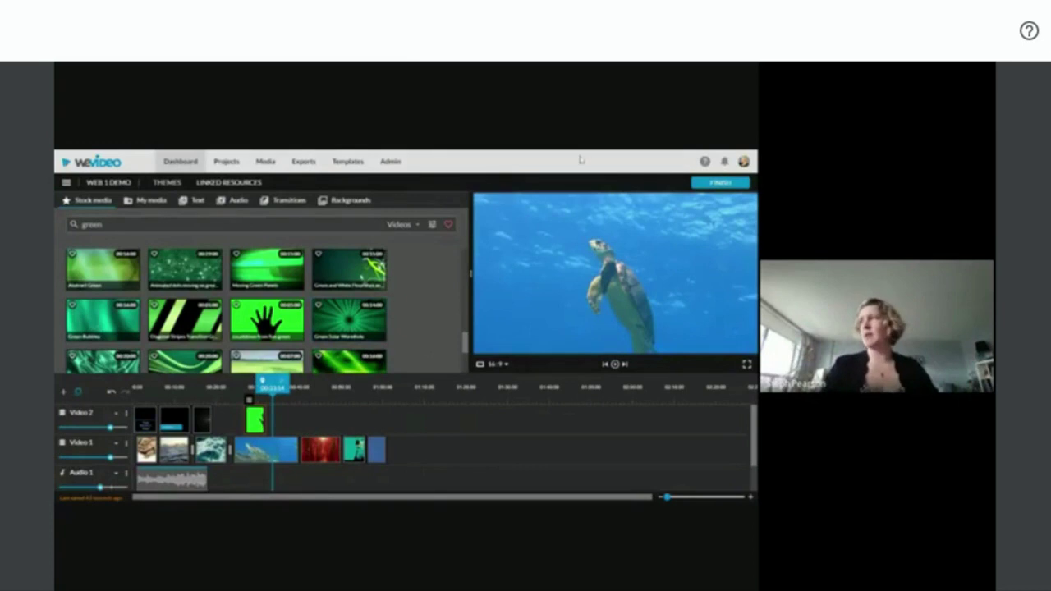
Export the Web 1 Demo video with the sea turtle thumbnail, adding Google Drive as a destination and marking the export as public.
{"action": "left_click", "coordinate": [716, 184]}
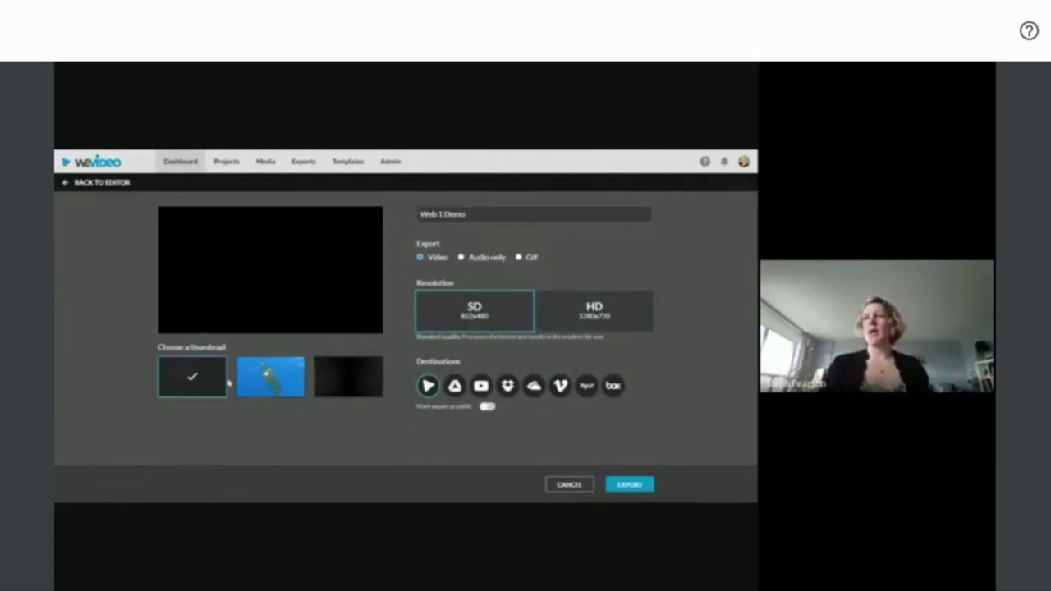
{"action": "left_click", "coordinate": [269, 387]}
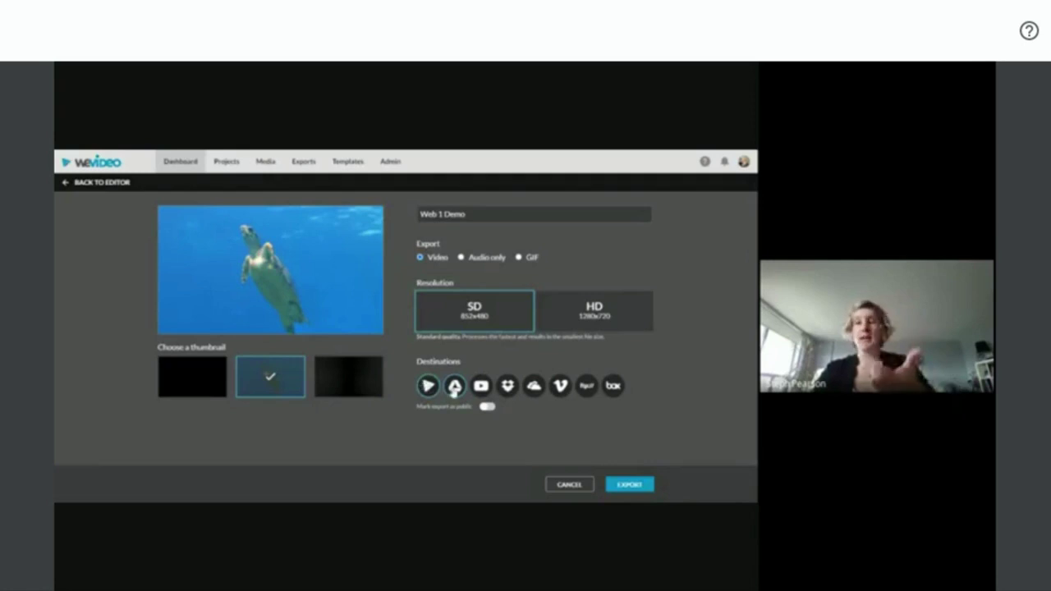
{"action": "left_click", "coordinate": [488, 408]}
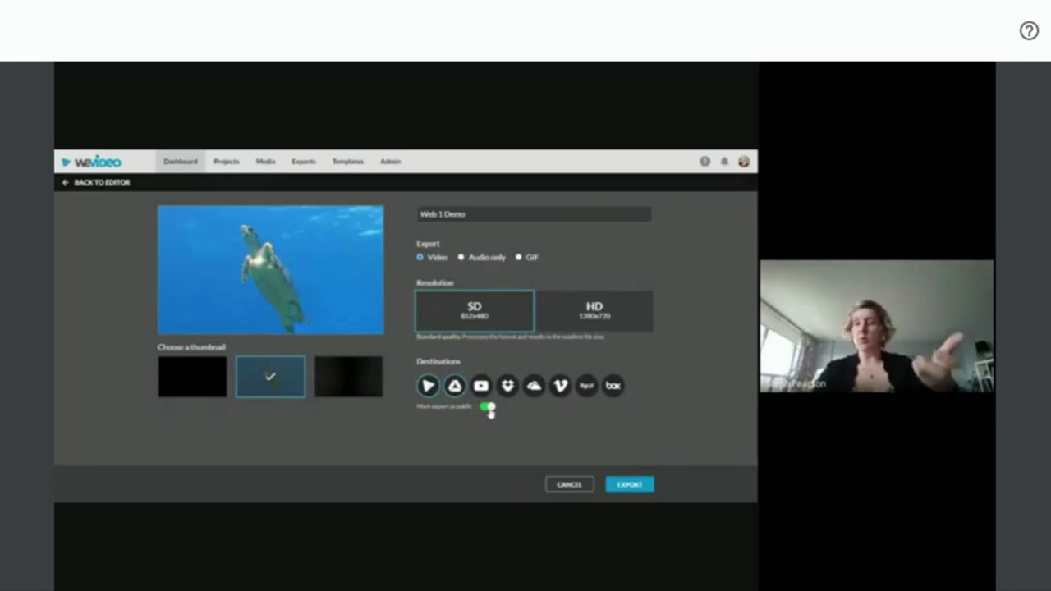
{"action": "left_click", "coordinate": [628, 486]}
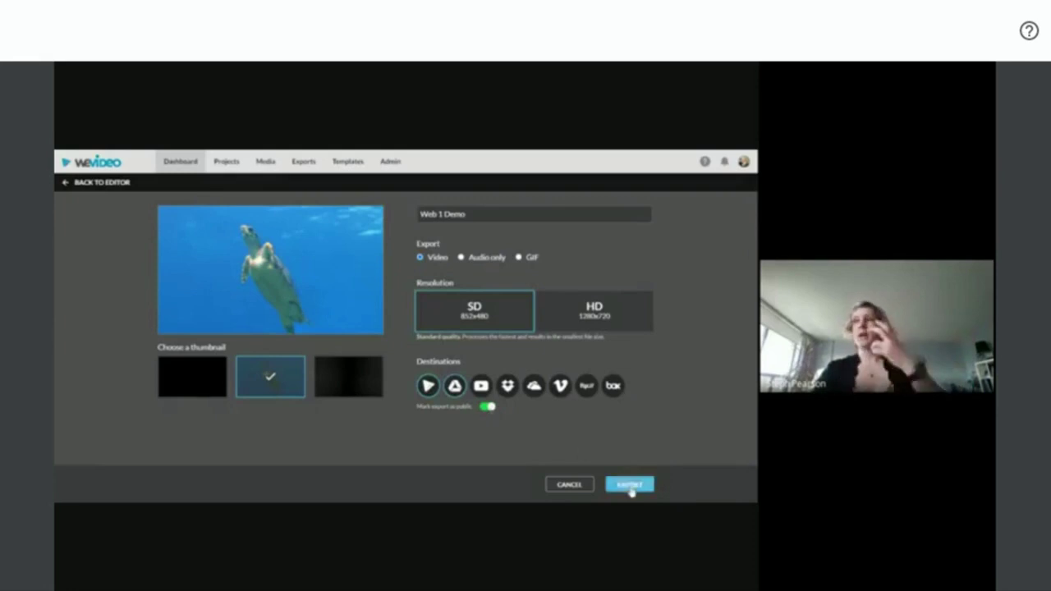